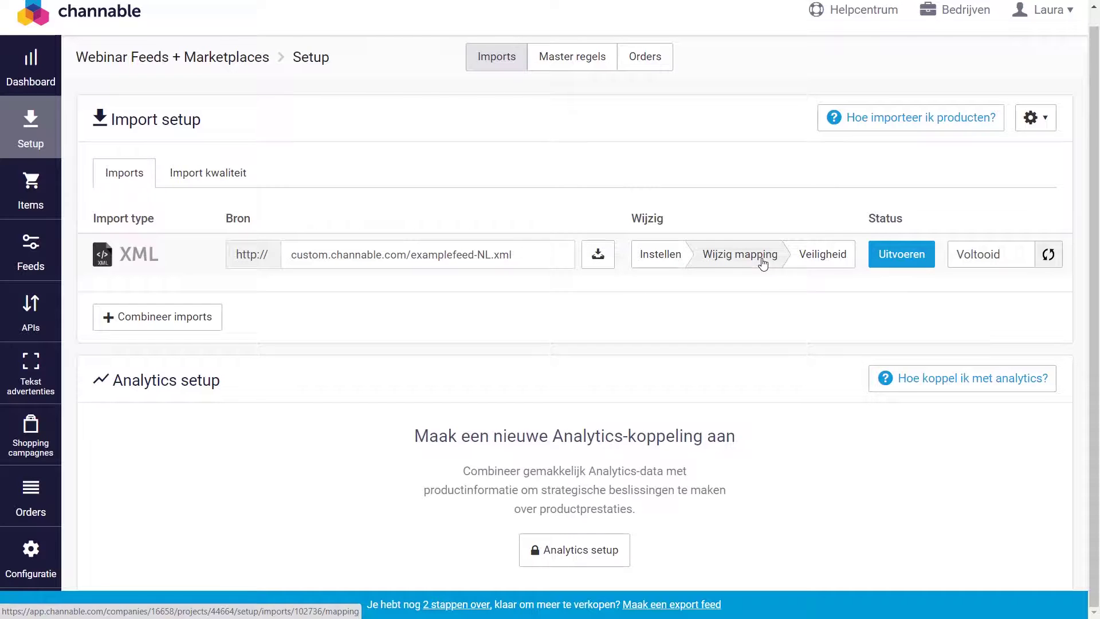
Add two manual fields named condition and availability to the XML import's mapping
{"action": "left_click", "coordinate": [761, 262]}
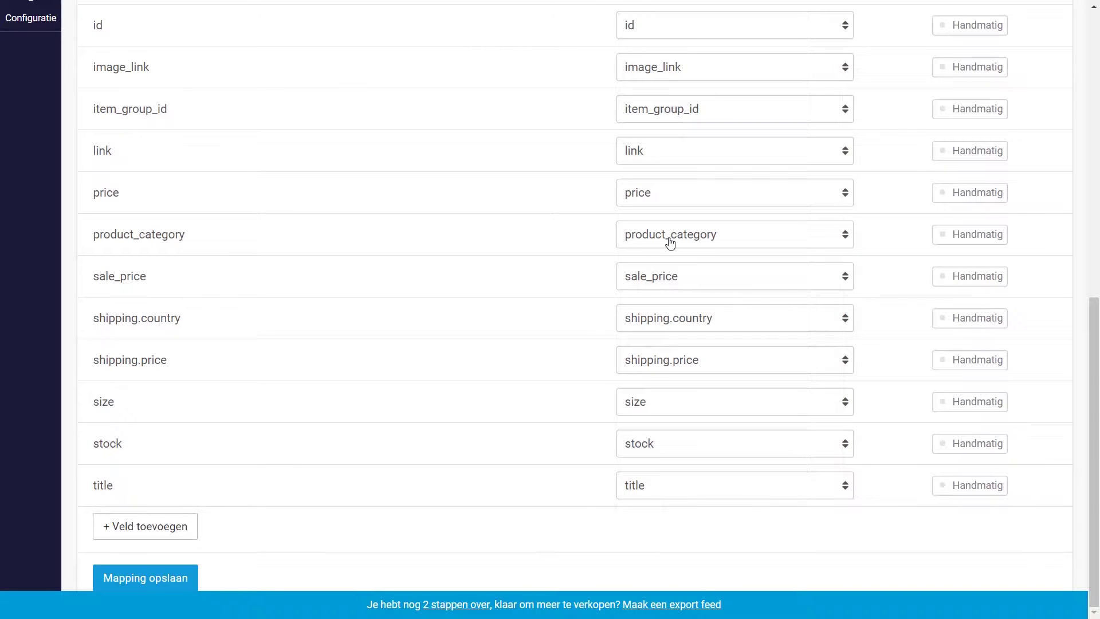
{"action": "left_click", "coordinate": [147, 530]}
{"action": "left_click", "coordinate": [723, 522]}
{"action": "type", "text": "co"}
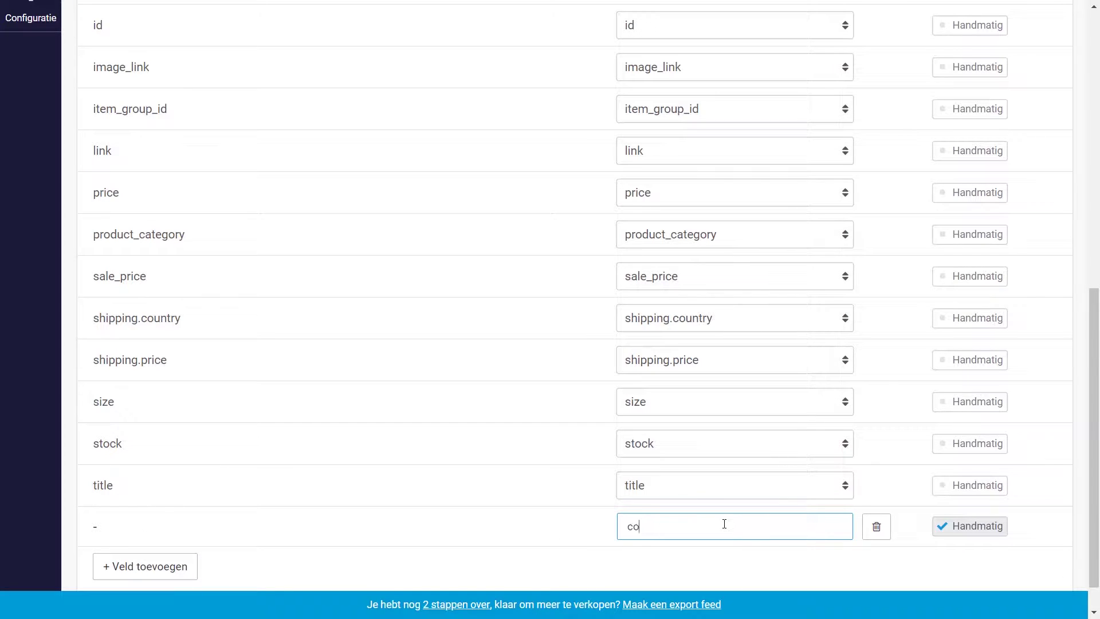
{"action": "type", "text": "ndition"}
{"action": "left_click", "coordinate": [142, 559]}
{"action": "left_click", "coordinate": [680, 571]}
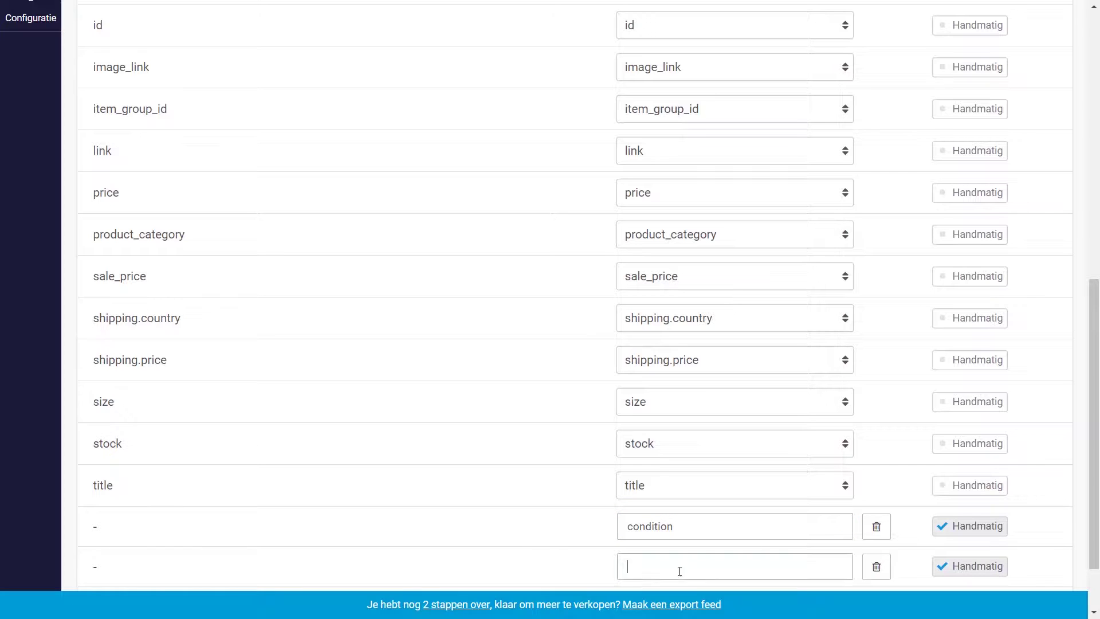
{"action": "type", "text": "aval"}
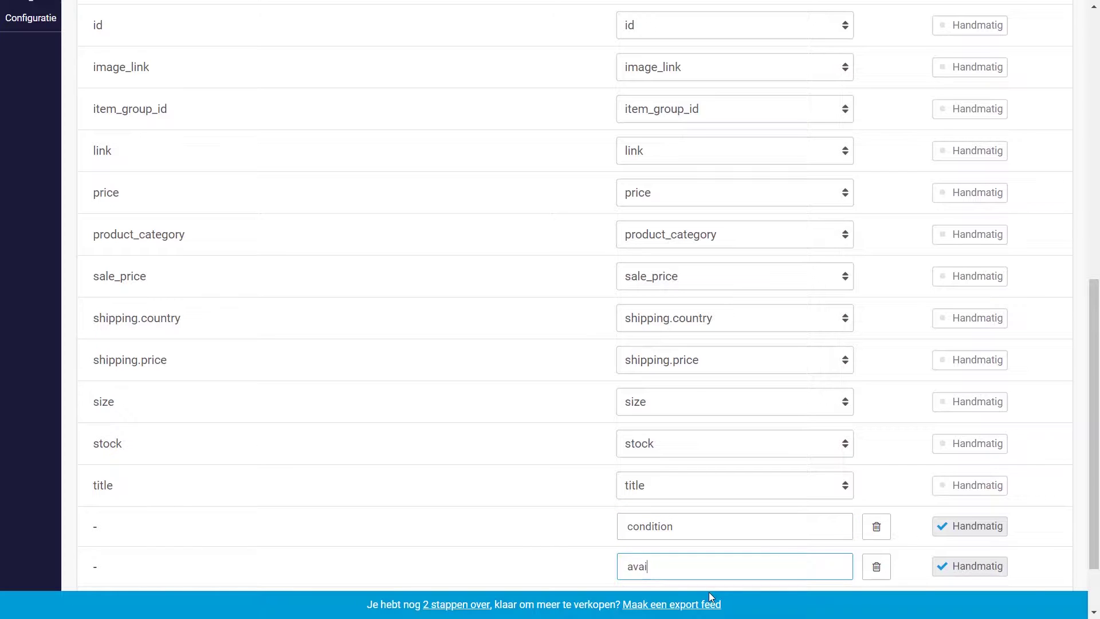
{"action": "type", "text": "lability"}
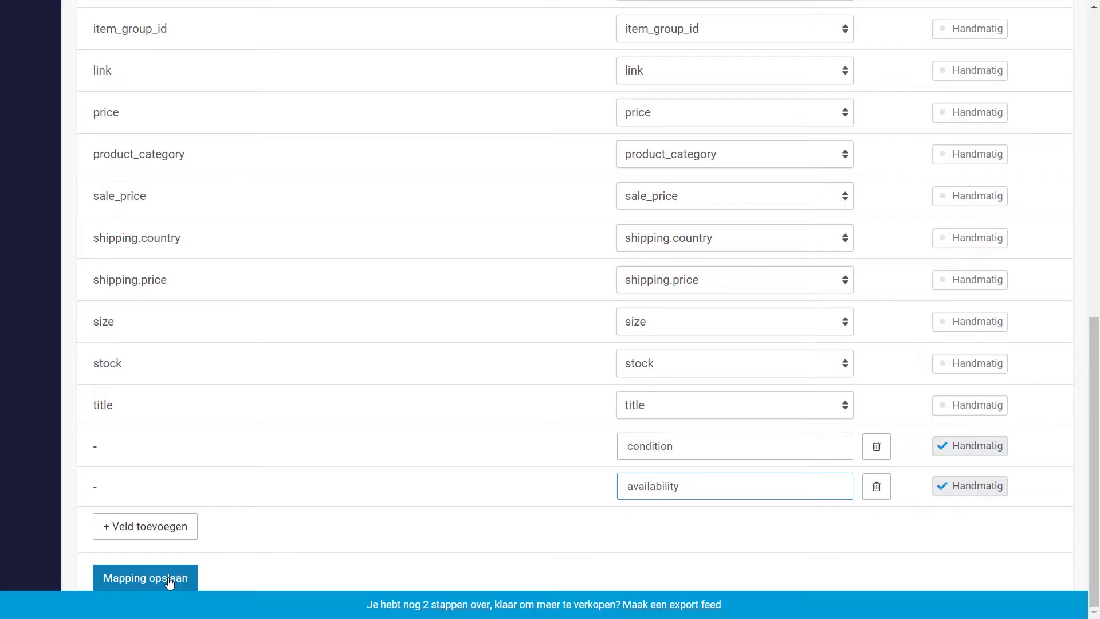
Save the mapping and run the XML import
{"action": "left_click", "coordinate": [170, 580]}
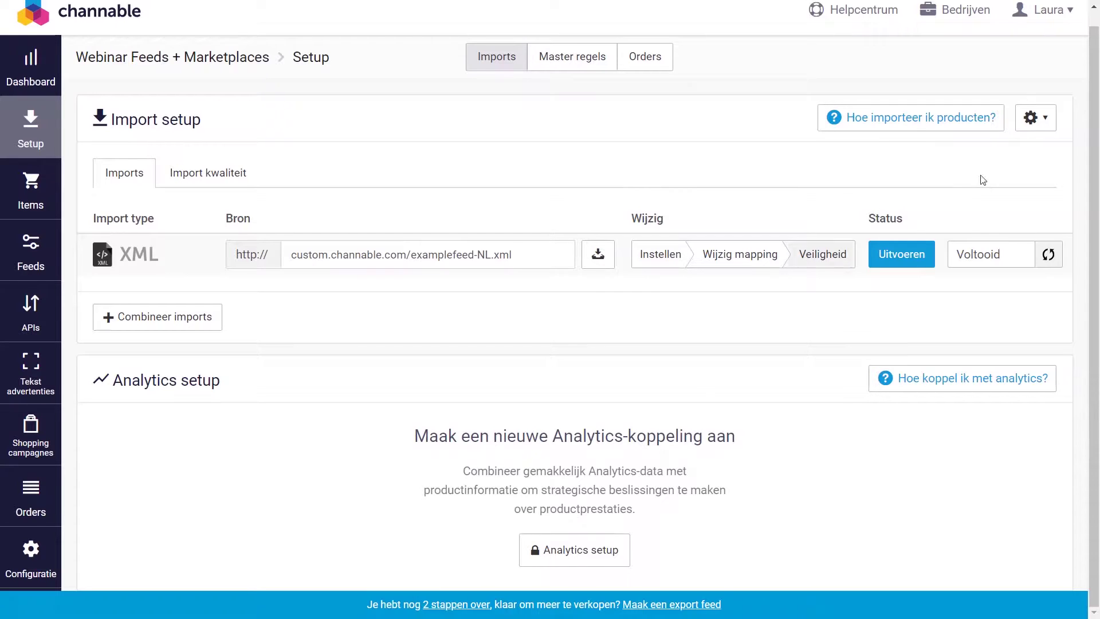
{"action": "left_click", "coordinate": [929, 254]}
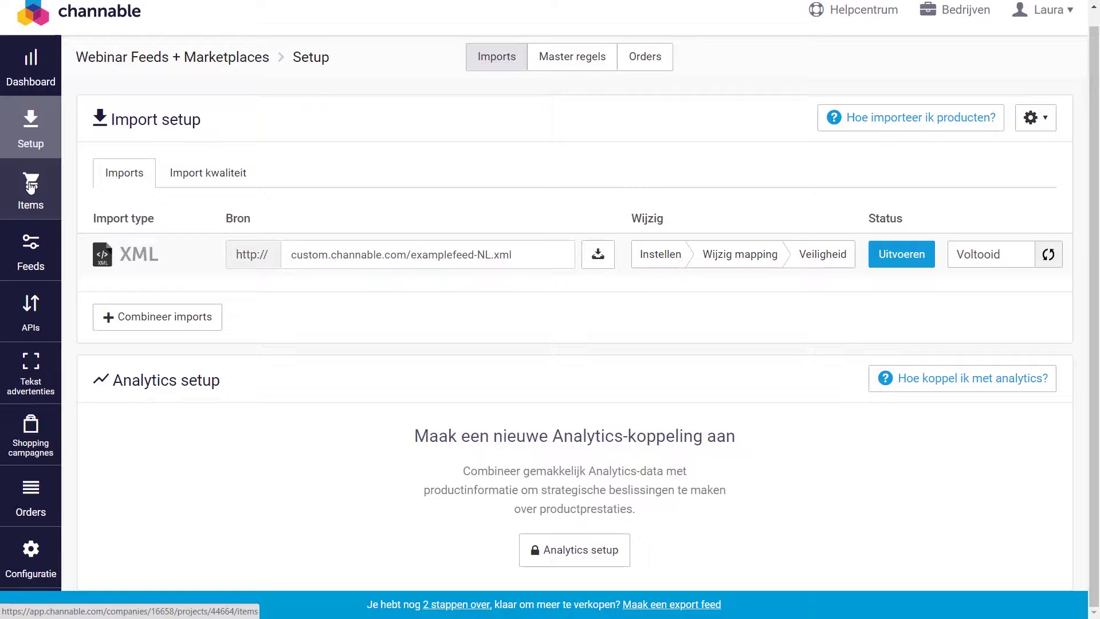
Open the second "Lofff meisjes jurk dansen" item in the imported items and check its availability and condition fields
{"action": "left_click", "coordinate": [30, 186]}
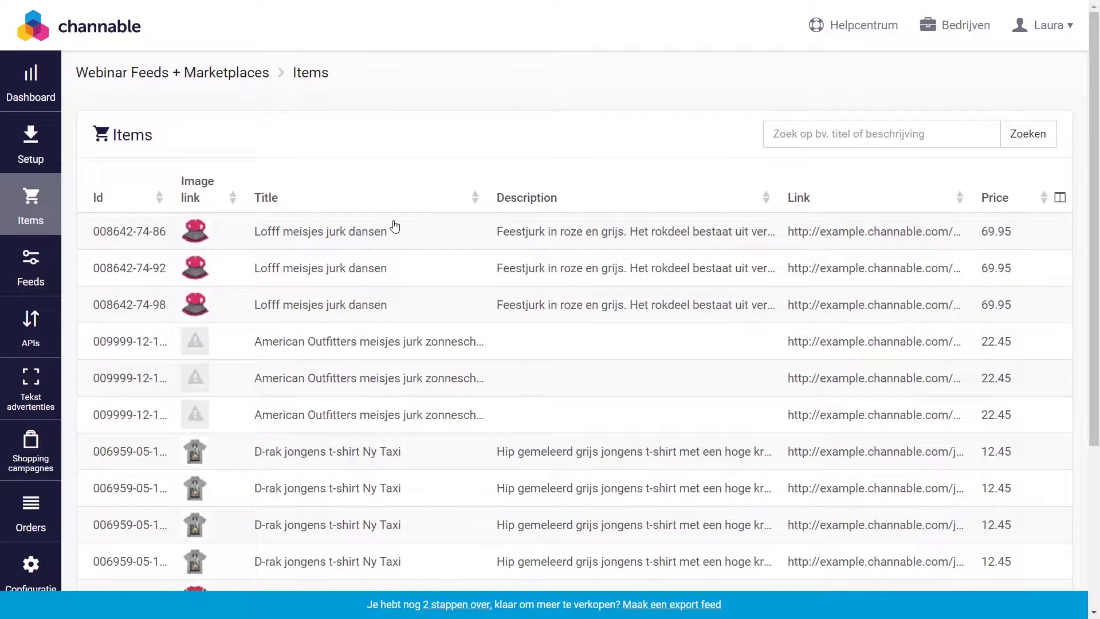
{"action": "scroll", "coordinate": [395, 226], "scroll_direction": "down", "scroll_amount": 1}
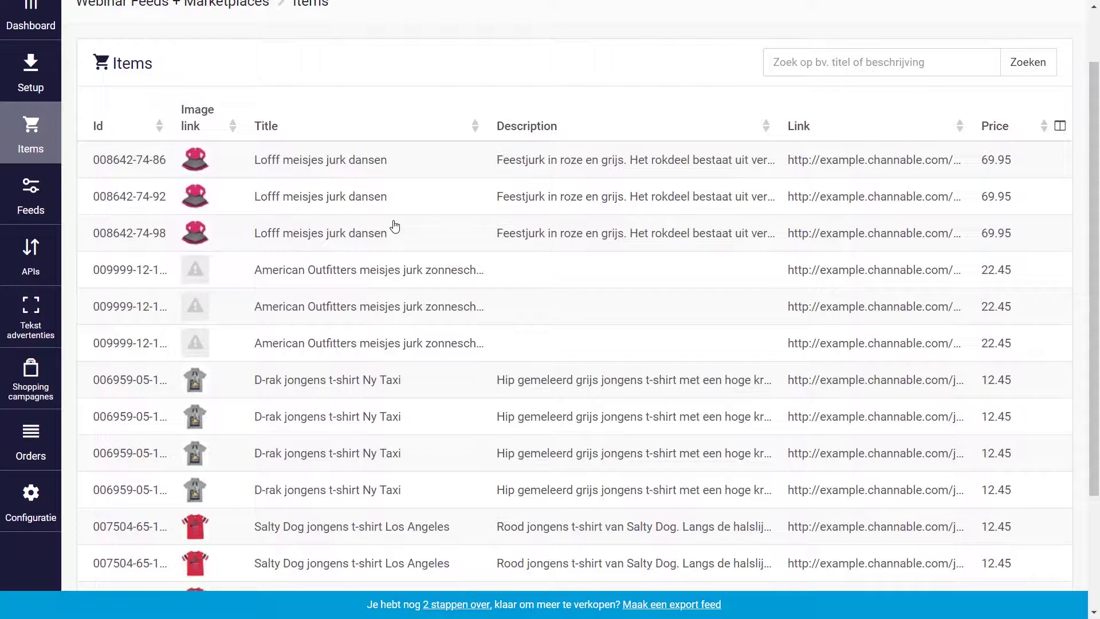
{"action": "left_click", "coordinate": [399, 209]}
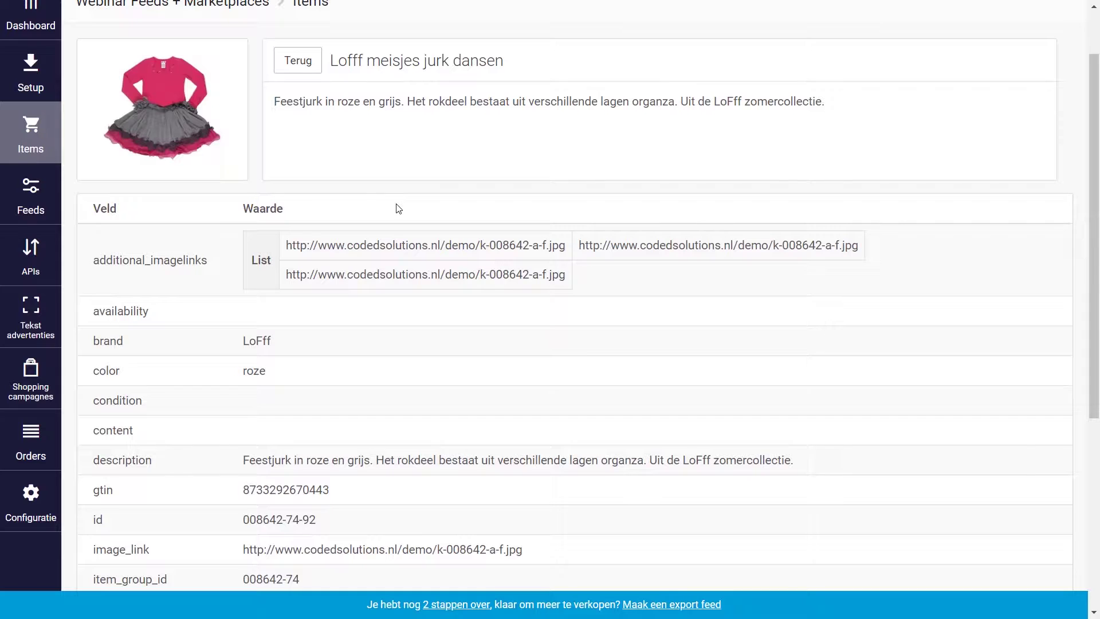
{"action": "scroll", "coordinate": [145, 245], "scroll_direction": "down", "scroll_amount": 2}
{"action": "double_click", "coordinate": [136, 239]}
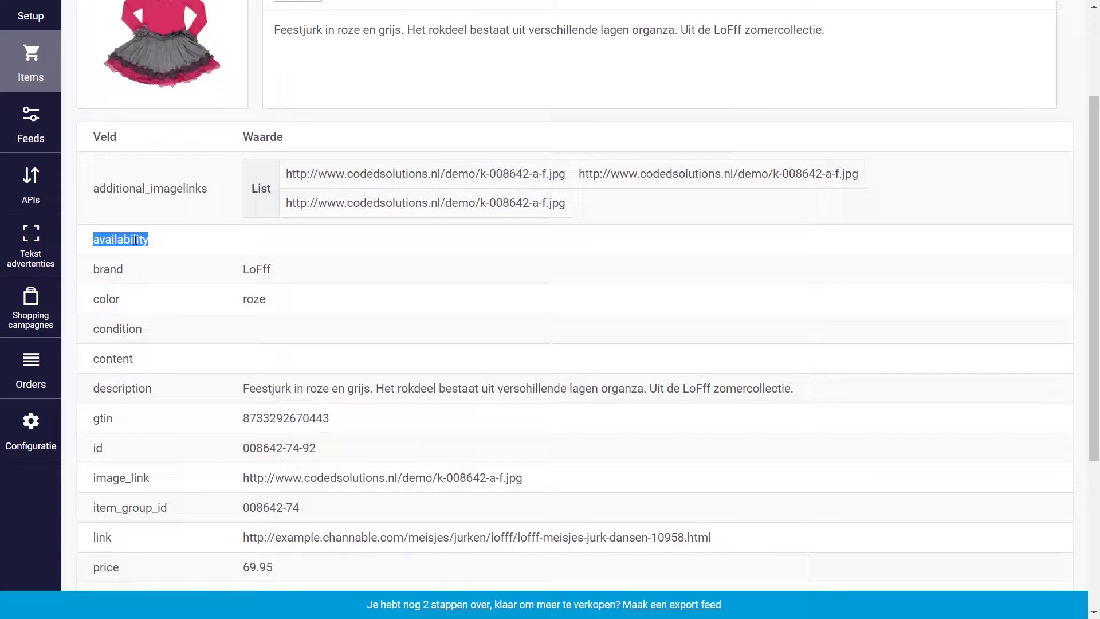
{"action": "left_click", "coordinate": [113, 322]}
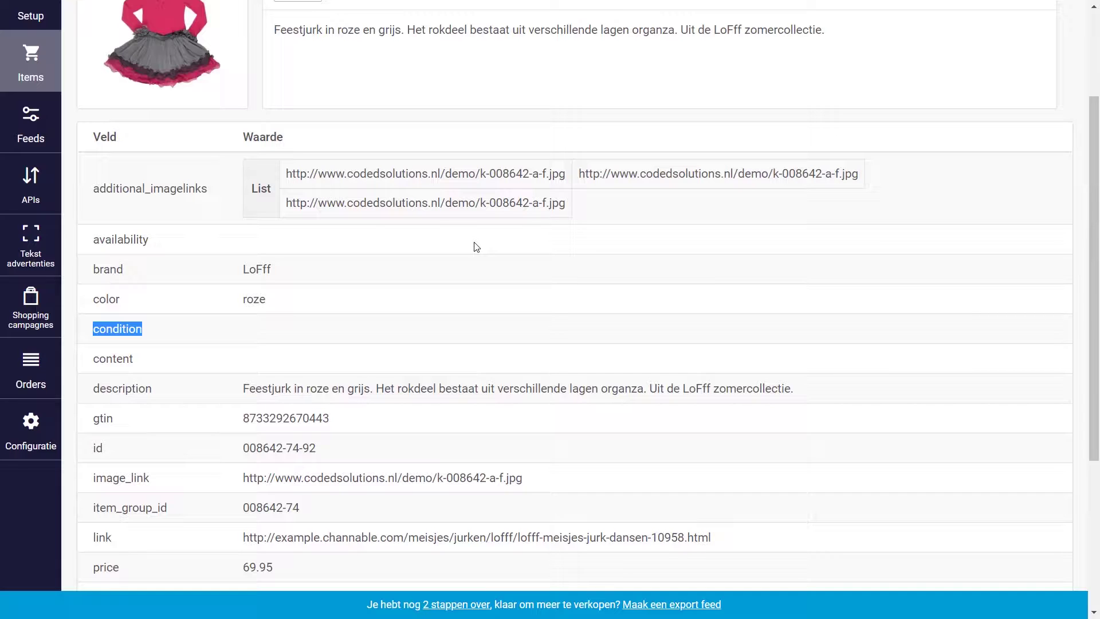
{"action": "scroll", "coordinate": [214, 228], "scroll_direction": "up", "scroll_amount": 3}
Start a new feed, search the channels for google, and select Google Shopping
{"action": "mouse_move", "coordinate": [31, 103]}
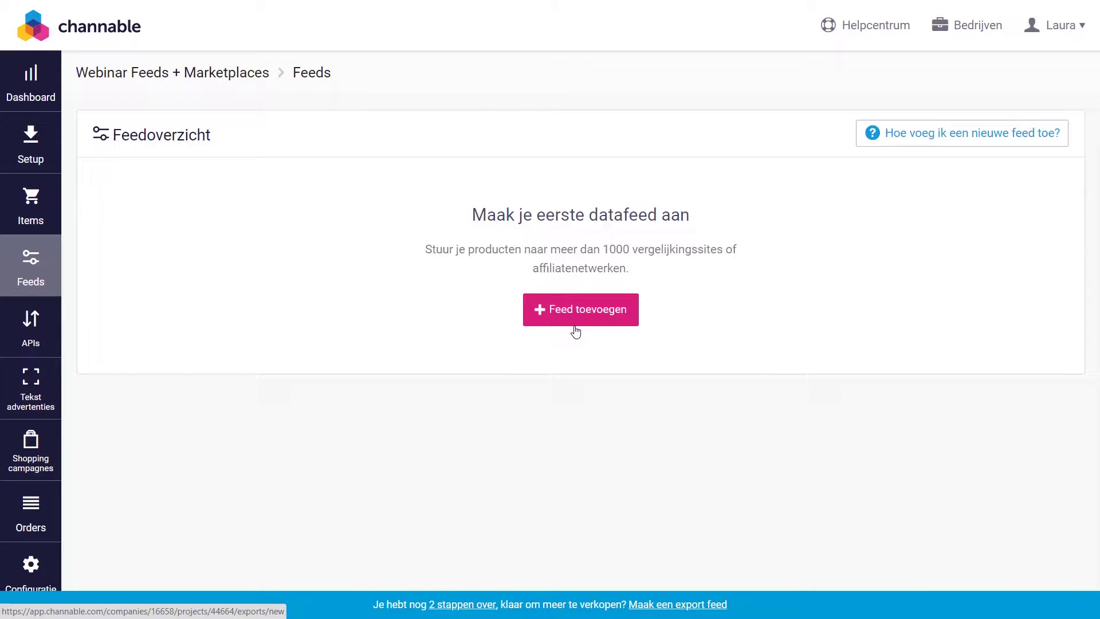
{"action": "left_click", "coordinate": [573, 325]}
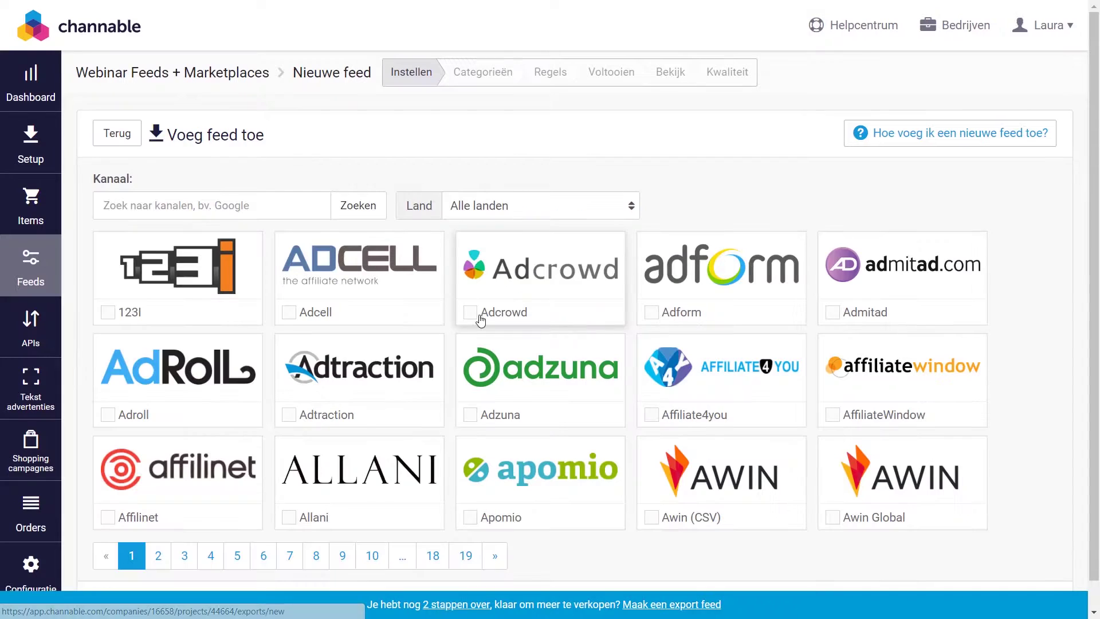
{"action": "left_click", "coordinate": [283, 205]}
{"action": "type", "text": "googls"}
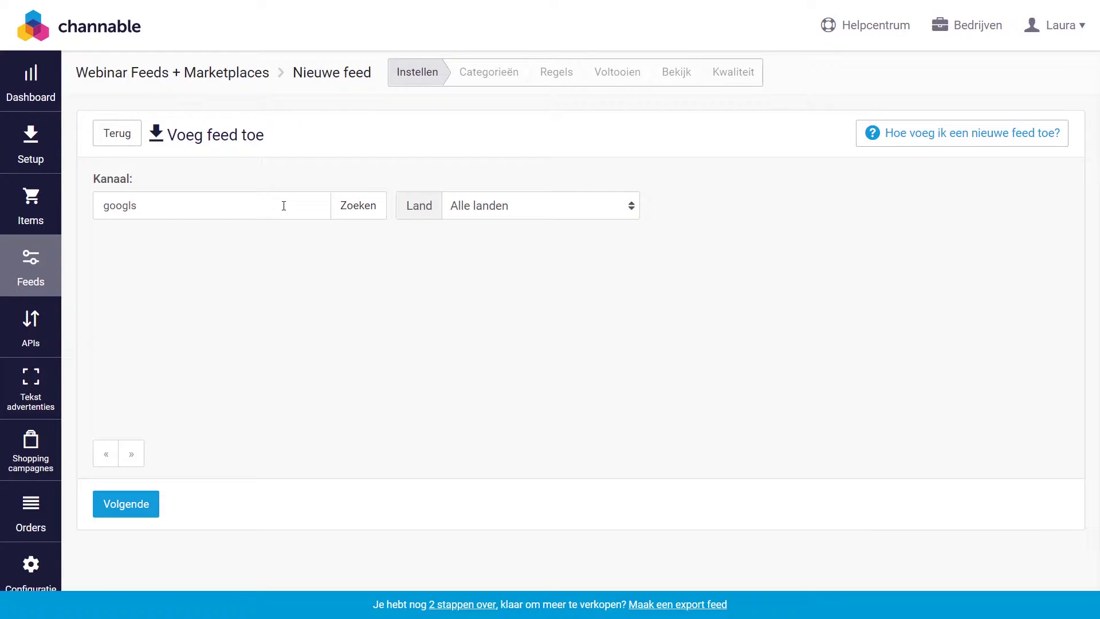
{"action": "key", "text": "BackSpace"}
{"action": "type", "text": "e"}
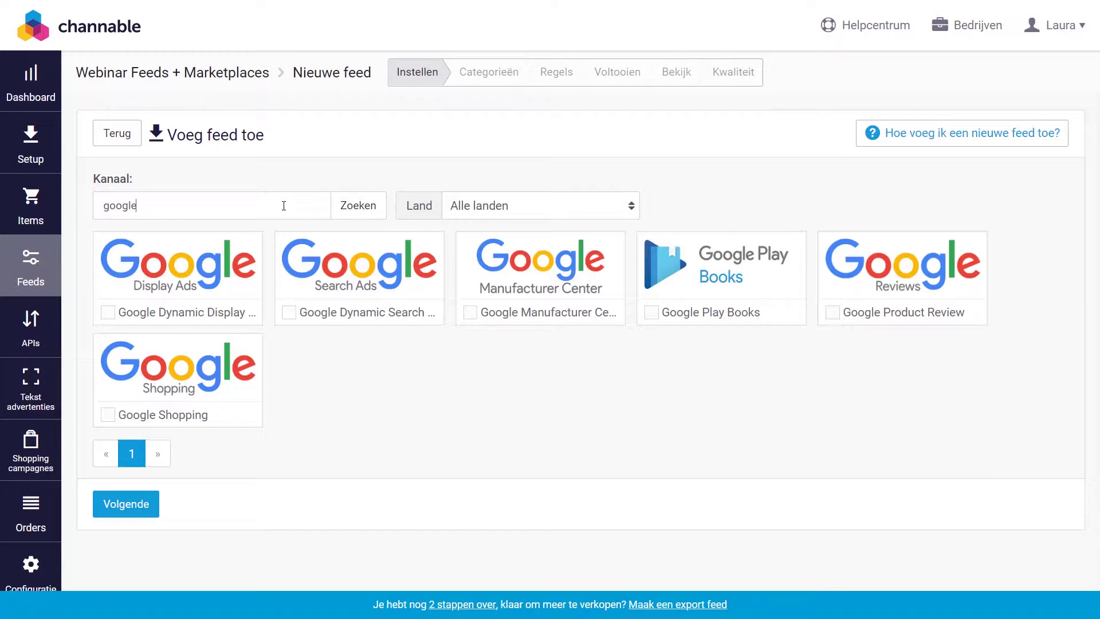
{"action": "left_click", "coordinate": [228, 364]}
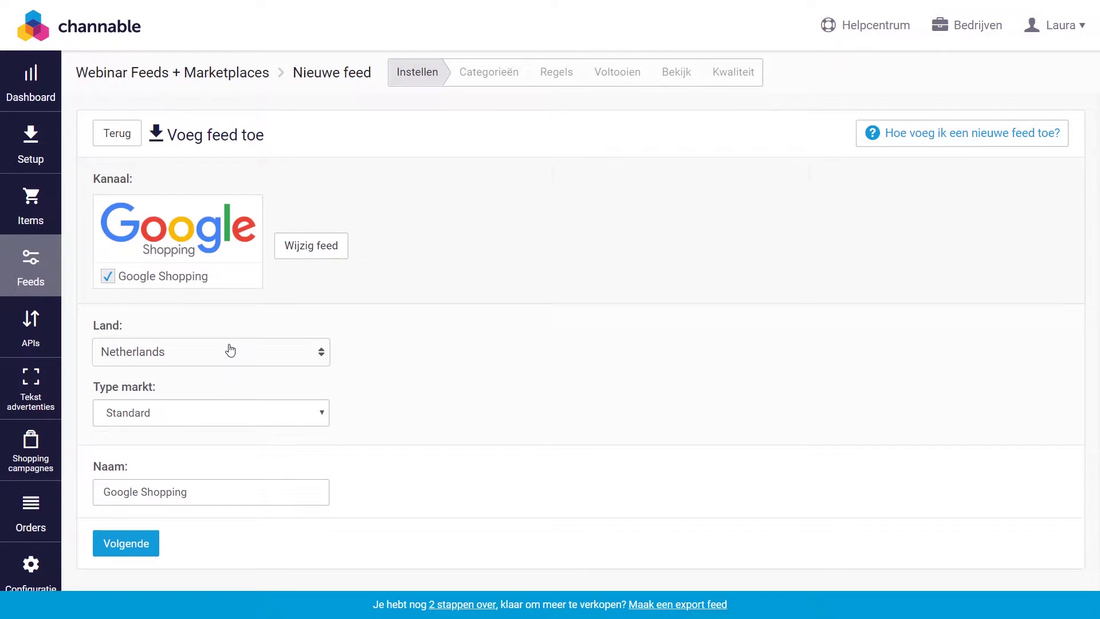
Set the Google Shopping feed's market type to Fashion and continue to the categories
{"action": "left_click", "coordinate": [220, 418]}
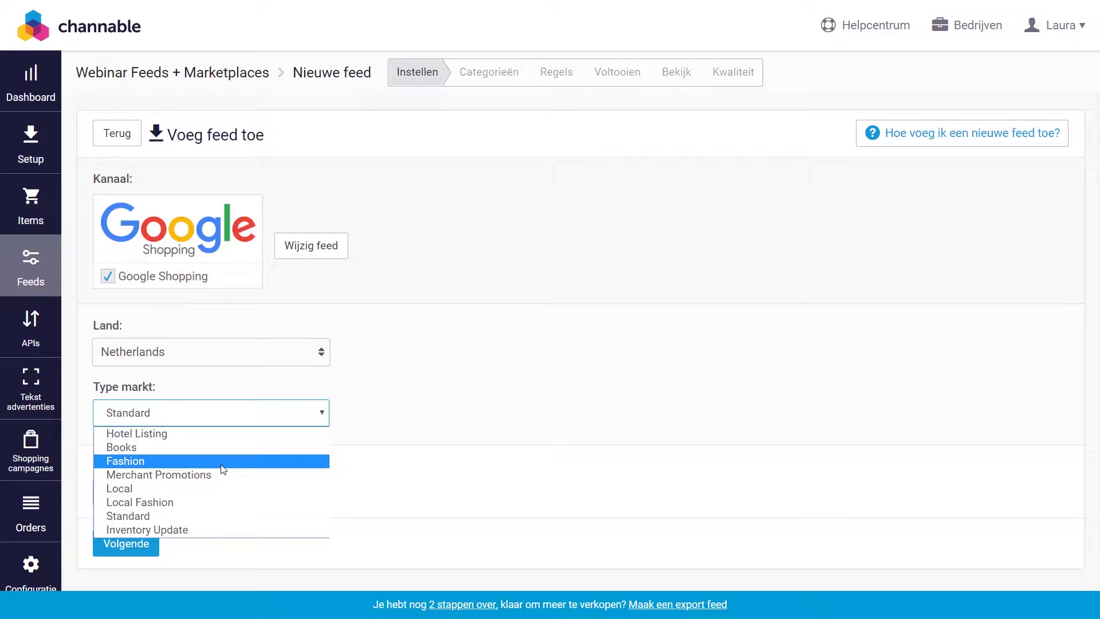
{"action": "left_click", "coordinate": [223, 461]}
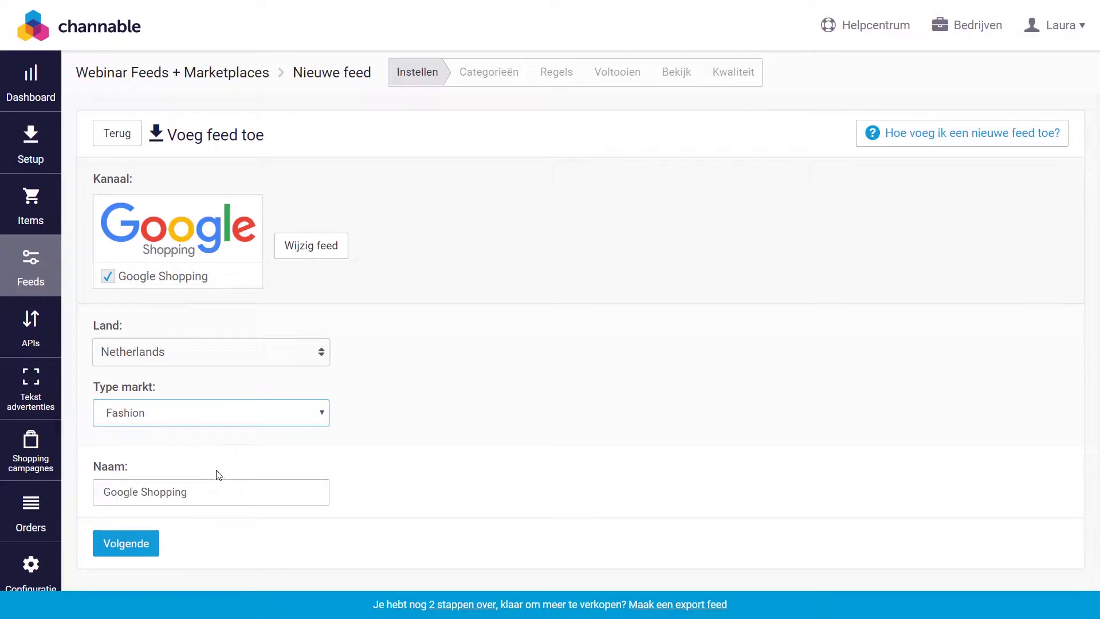
{"action": "left_click", "coordinate": [147, 541]}
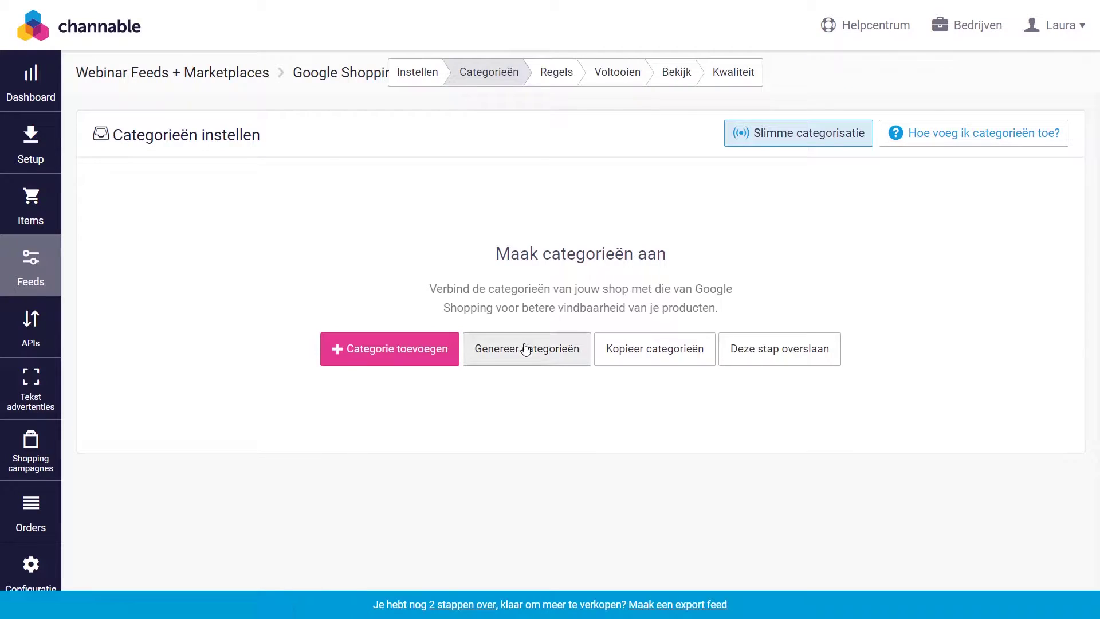
Generate the feed's categories from the product_category field
{"action": "left_click", "coordinate": [527, 355]}
{"action": "left_click", "coordinate": [521, 353]}
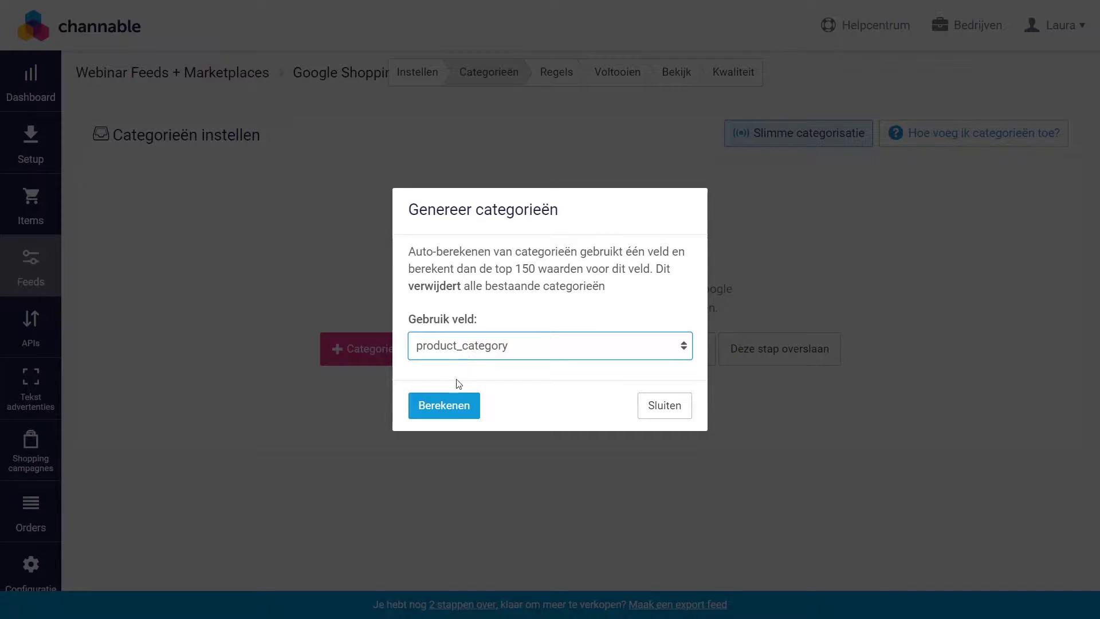
{"action": "left_click", "coordinate": [457, 411]}
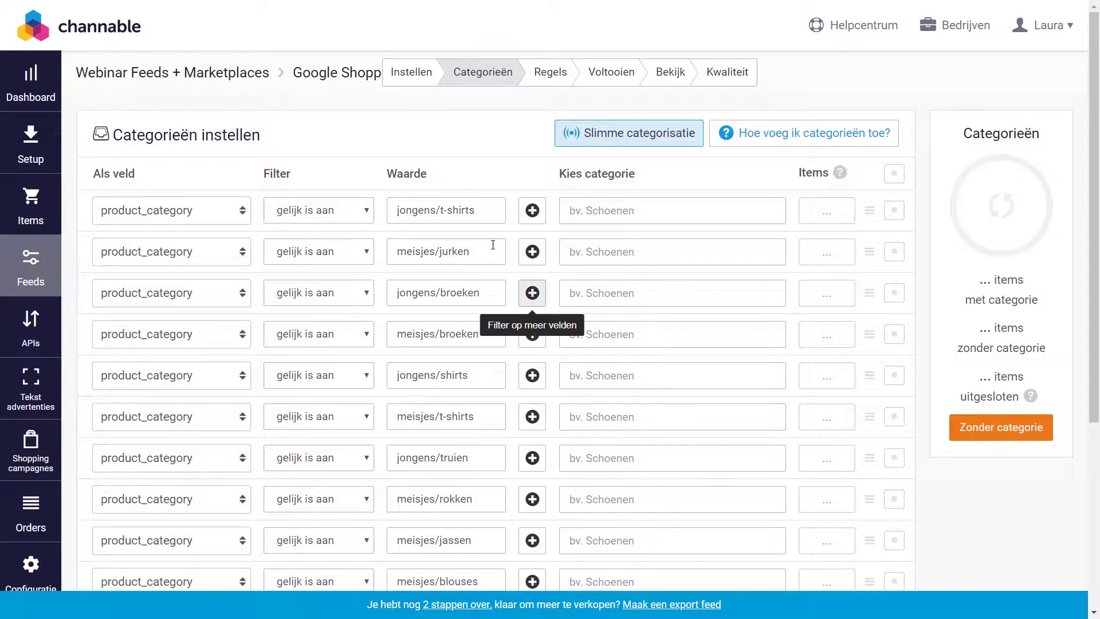
Assign the category "Kleding en accessoires > Kleding > Overhemden, shirts en bovenstukjes" to jongens/t-shirts
{"action": "scroll", "coordinate": [446, 287], "scroll_direction": "down", "scroll_amount": 3}
{"action": "scroll", "coordinate": [438, 361], "scroll_direction": "down", "scroll_amount": 3}
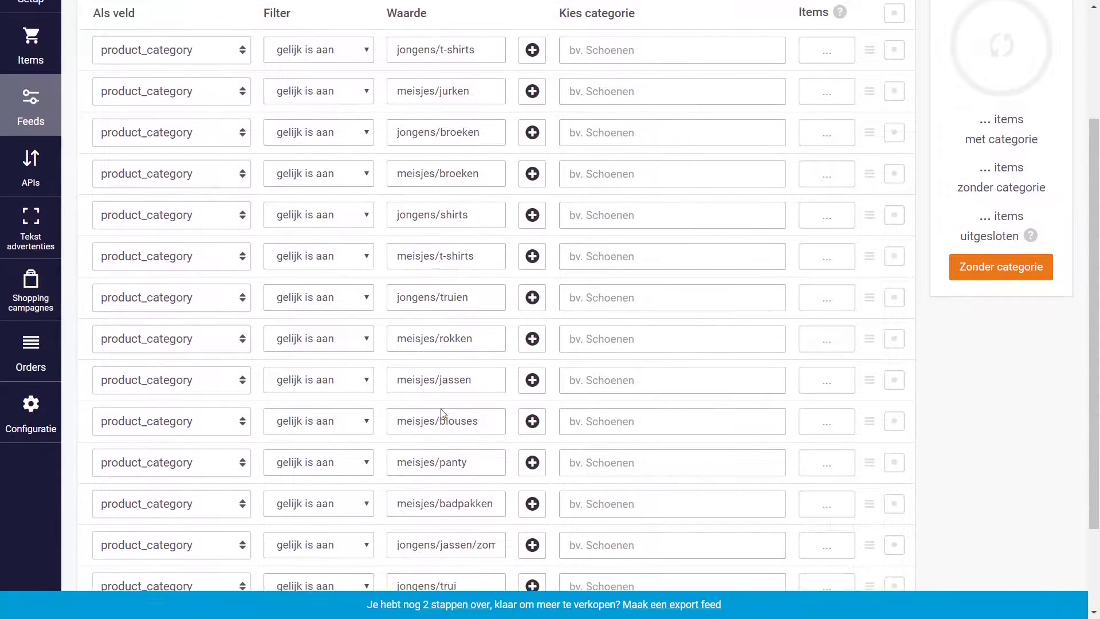
{"action": "scroll", "coordinate": [437, 449], "scroll_direction": "up", "scroll_amount": 3}
{"action": "scroll", "coordinate": [390, 201], "scroll_direction": "up", "scroll_amount": 2}
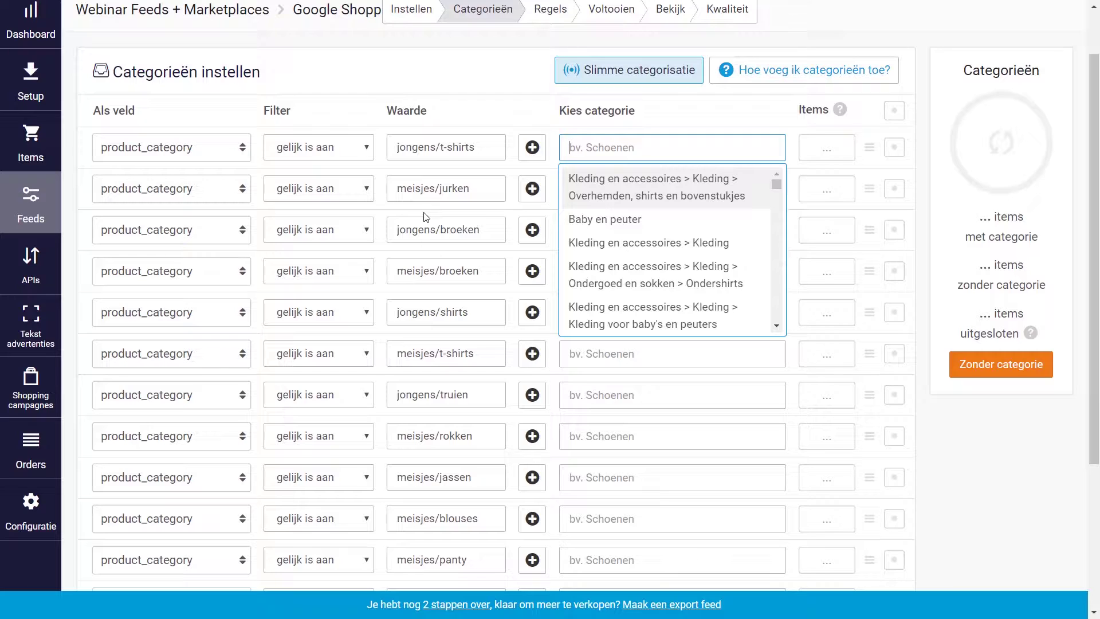
{"action": "left_click", "coordinate": [645, 197]}
Assign "Kleding en accessoires > Kleding > Jurken" to meisjes/jurken and "Kleding en accessoires > Kleding > Lange broeken" to jongens/broeken
{"action": "scroll", "coordinate": [542, 147], "scroll_direction": "down", "scroll_amount": 1}
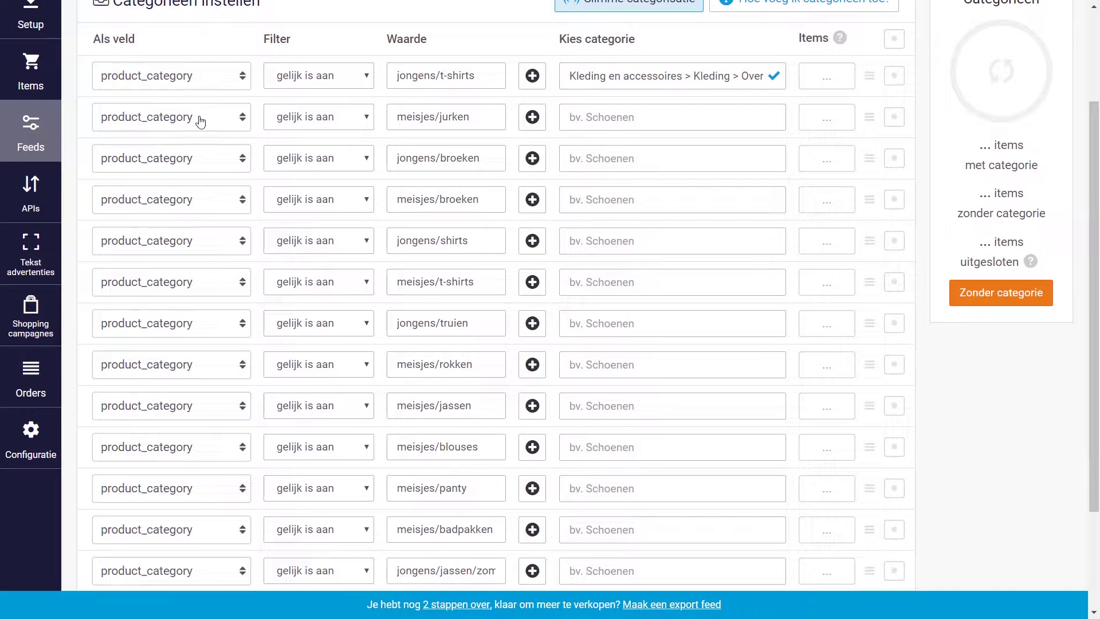
{"action": "left_click", "coordinate": [633, 118]}
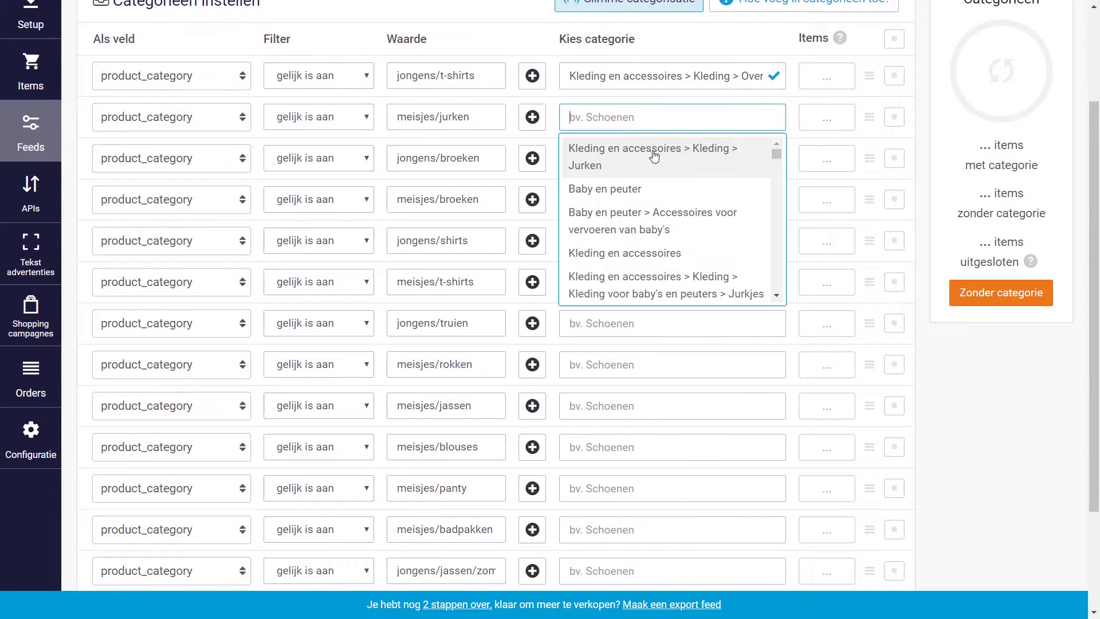
{"action": "left_click", "coordinate": [656, 157]}
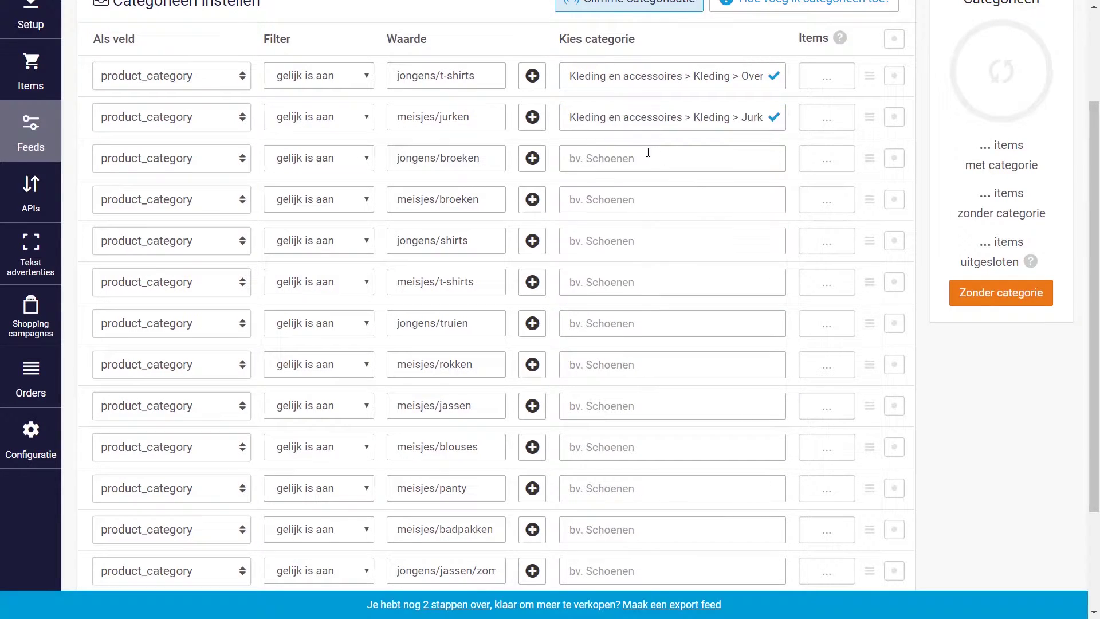
{"action": "left_click", "coordinate": [650, 150]}
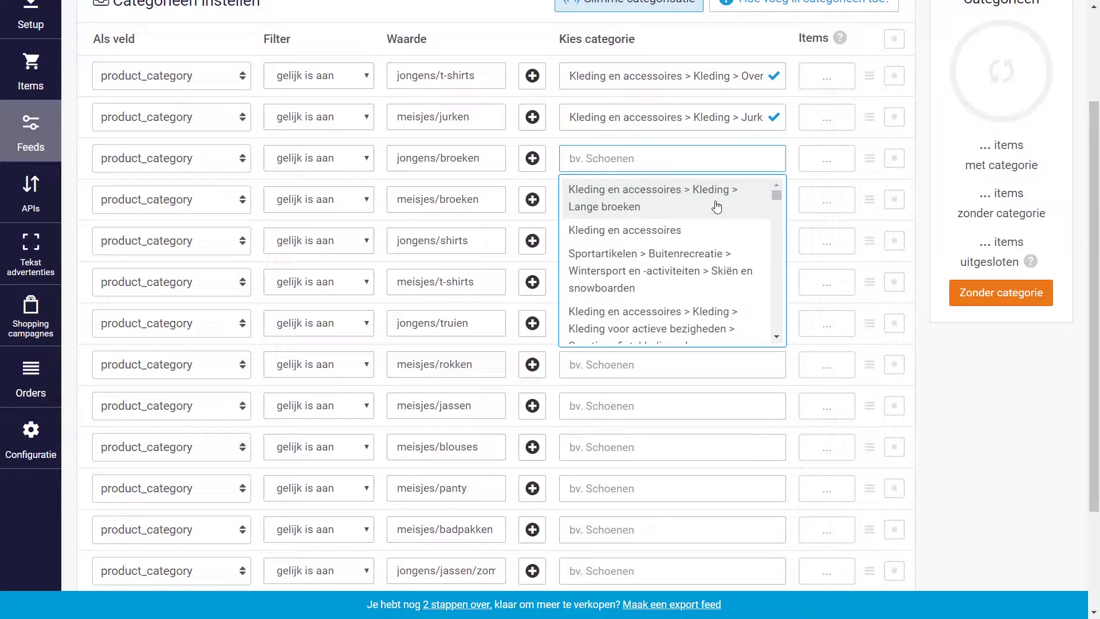
{"action": "left_click", "coordinate": [716, 206]}
Save the category assignments and check the item counts per category
{"action": "scroll", "coordinate": [290, 375], "scroll_direction": "down", "scroll_amount": 5}
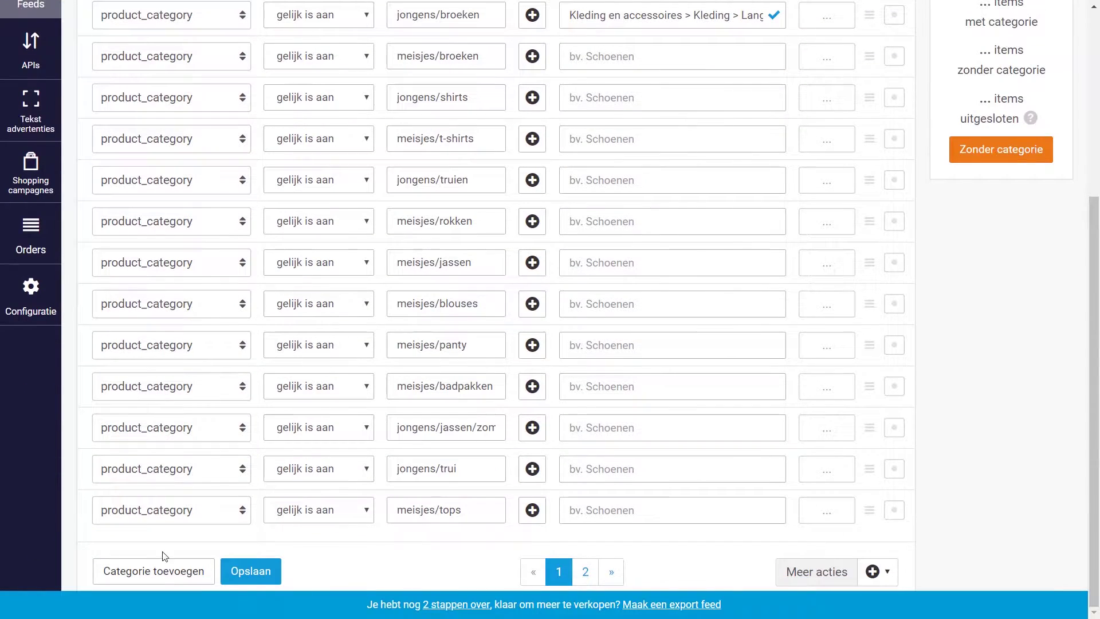
{"action": "left_click", "coordinate": [245, 571]}
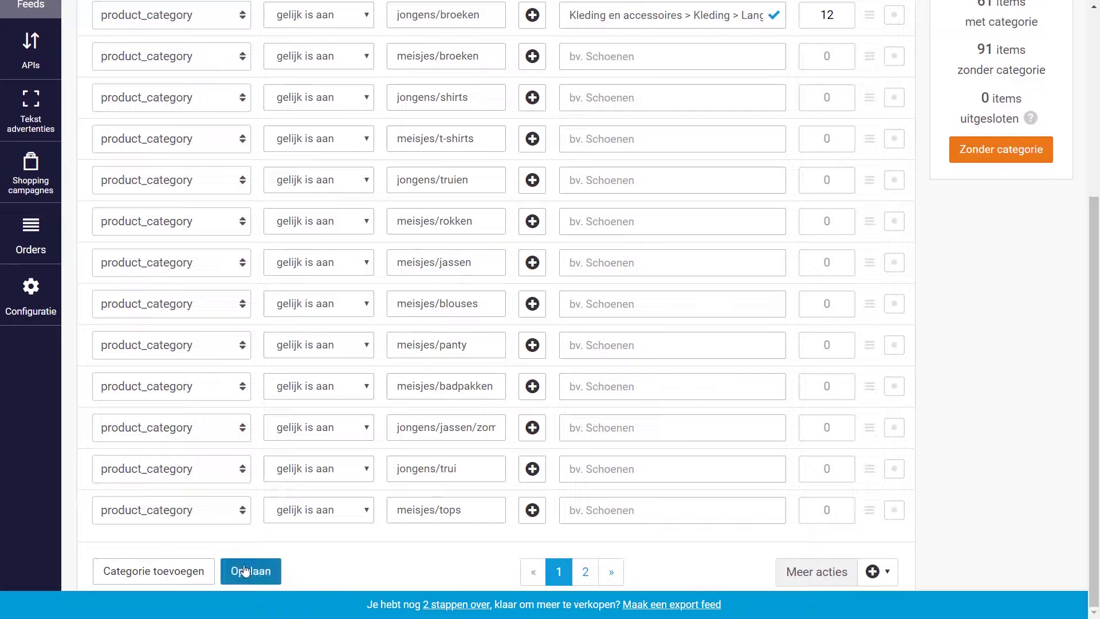
{"action": "scroll", "coordinate": [800, 356], "scroll_direction": "up", "scroll_amount": 5}
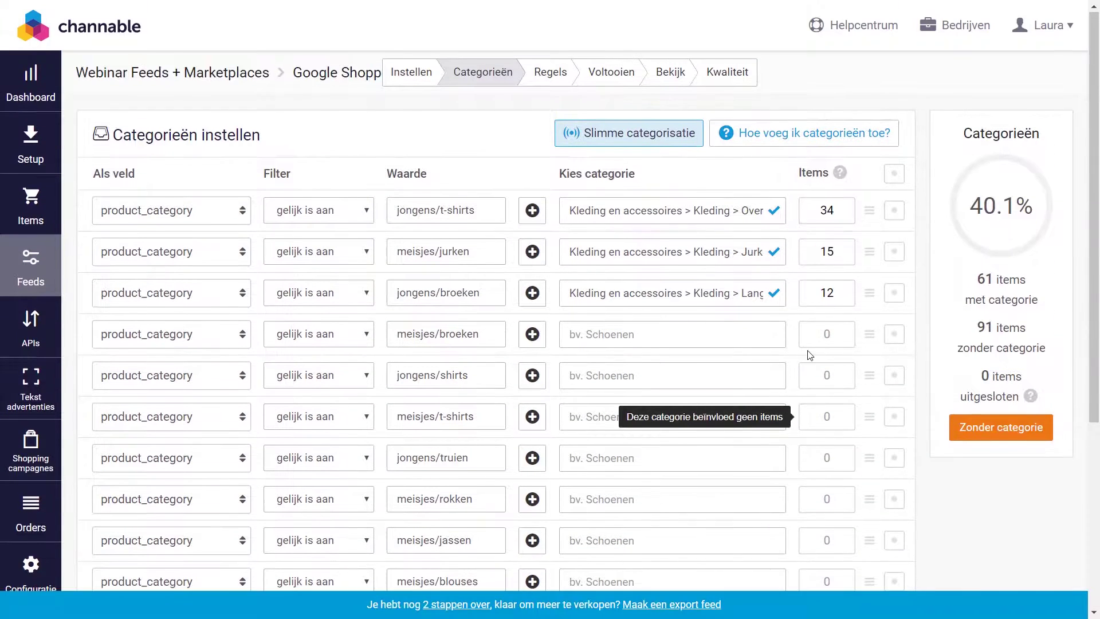
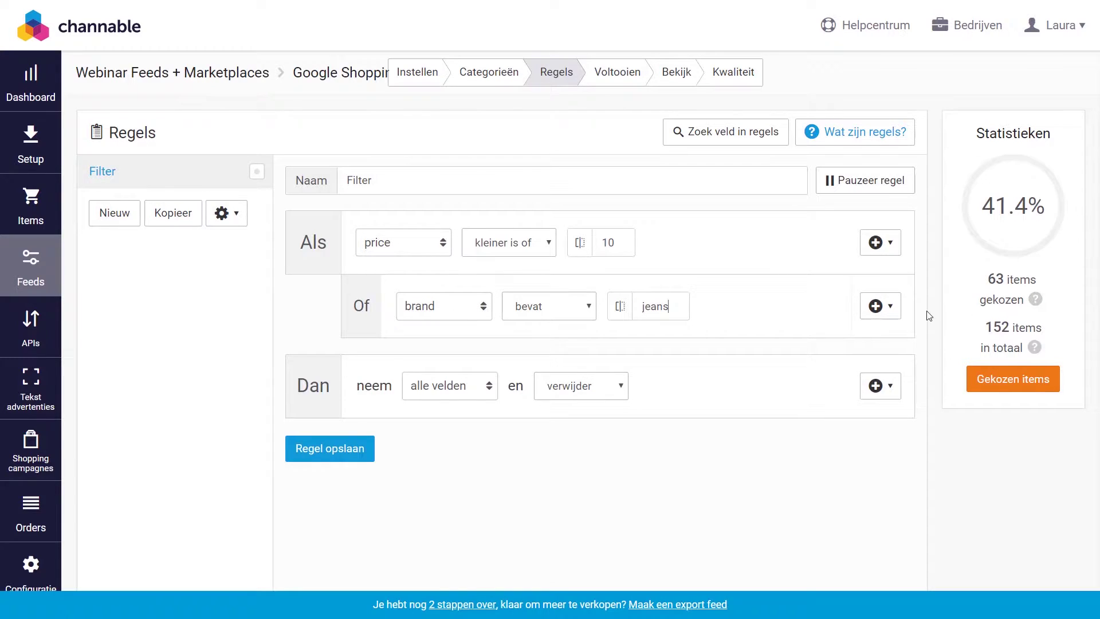
Add an or-condition to the Filter rule that matches items where image_link is empty (leeg is), and save the rule
{"action": "left_click", "coordinate": [879, 305]}
{"action": "left_click", "coordinate": [857, 368]}
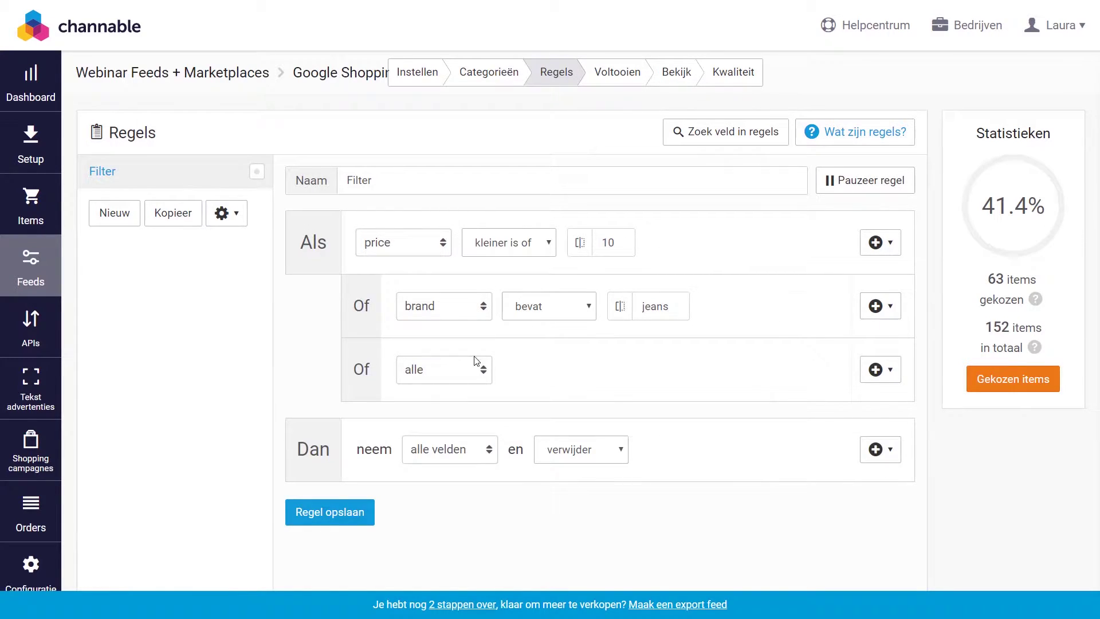
{"action": "left_click", "coordinate": [484, 372]}
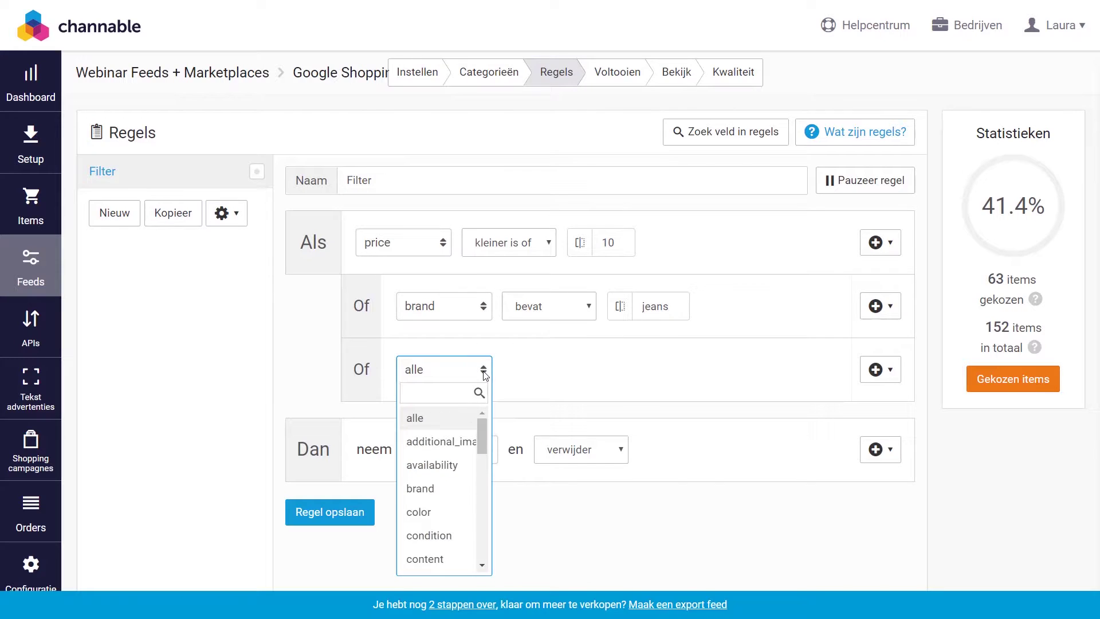
{"action": "type", "text": "imag"}
{"action": "key", "text": "Down"}
{"action": "key", "text": "Return"}
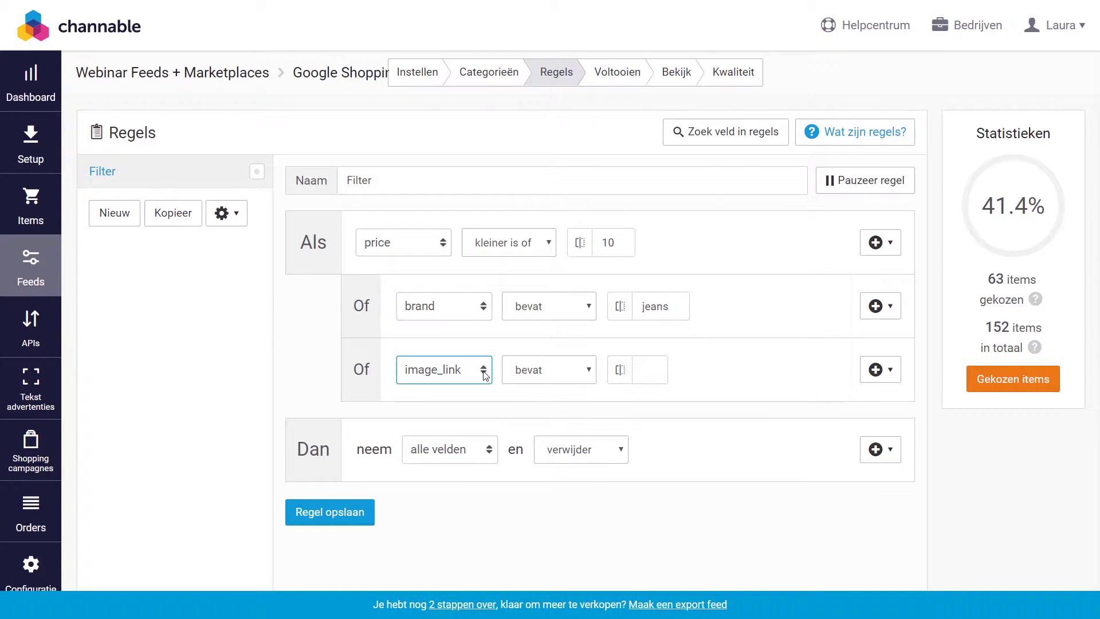
{"action": "left_click", "coordinate": [533, 376]}
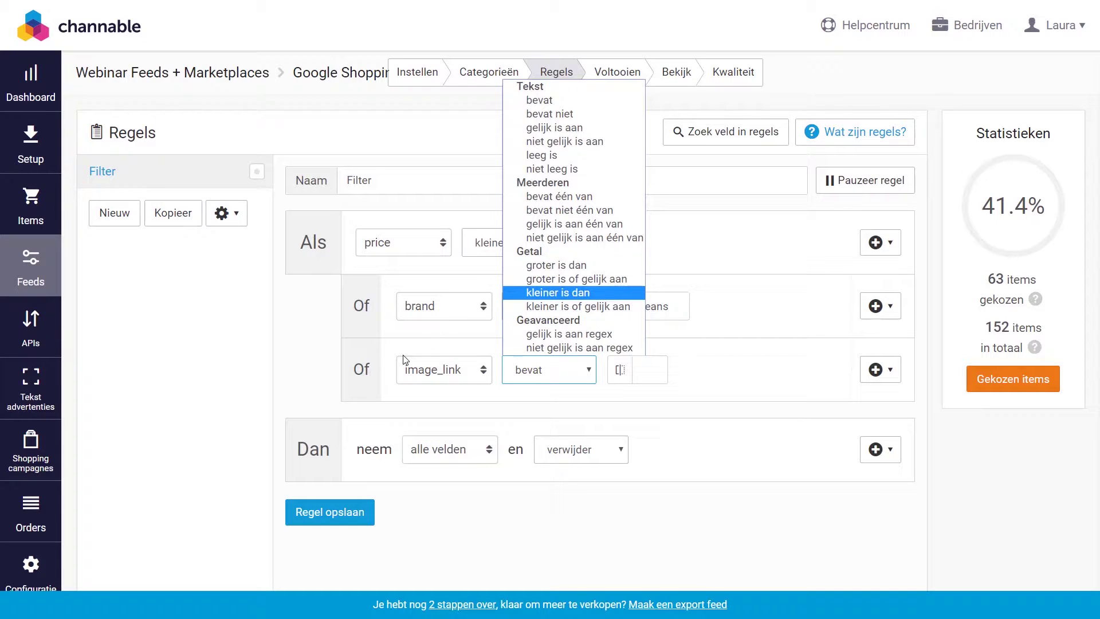
{"action": "left_click", "coordinate": [593, 153]}
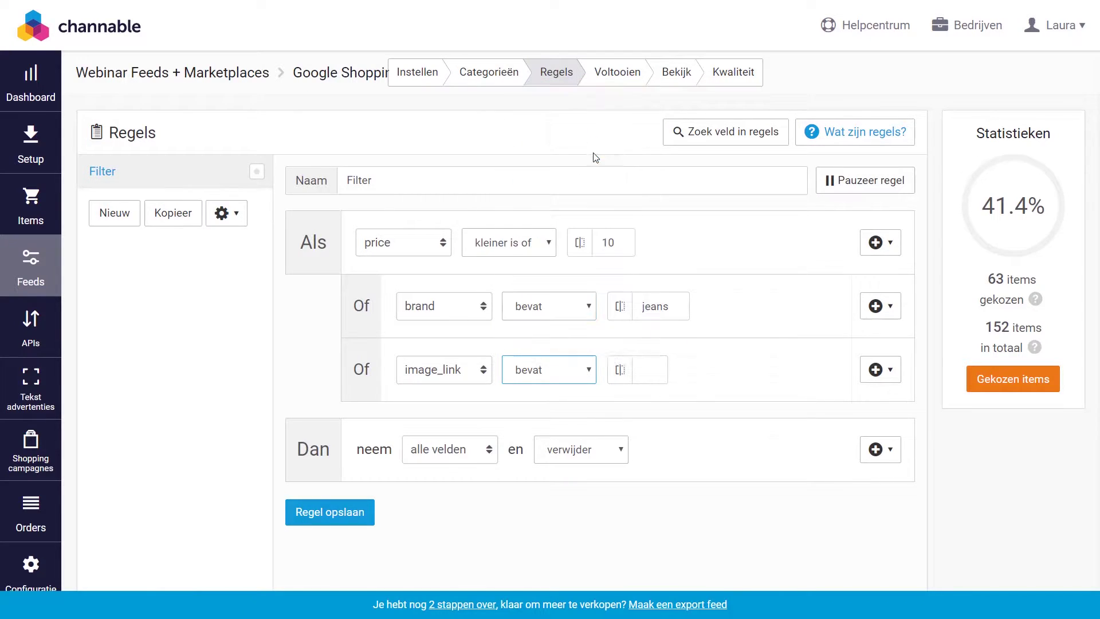
{"action": "left_click", "coordinate": [334, 515]}
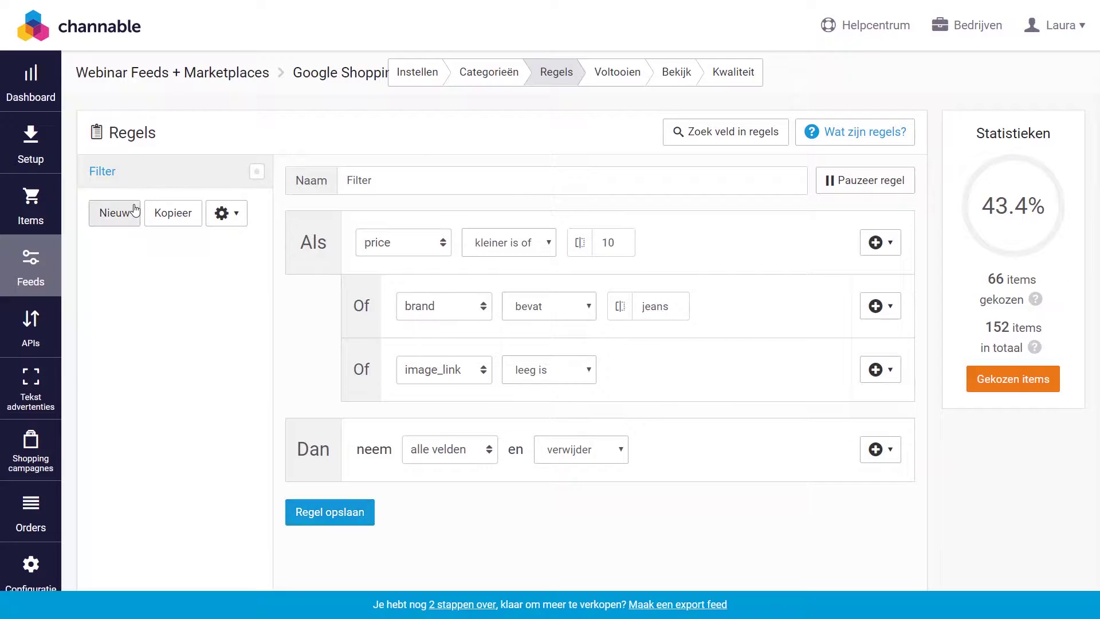
Create a new rule named Titel, keeping its condition on all items
{"action": "left_click", "coordinate": [140, 207]}
{"action": "type", "text": "Titel"}
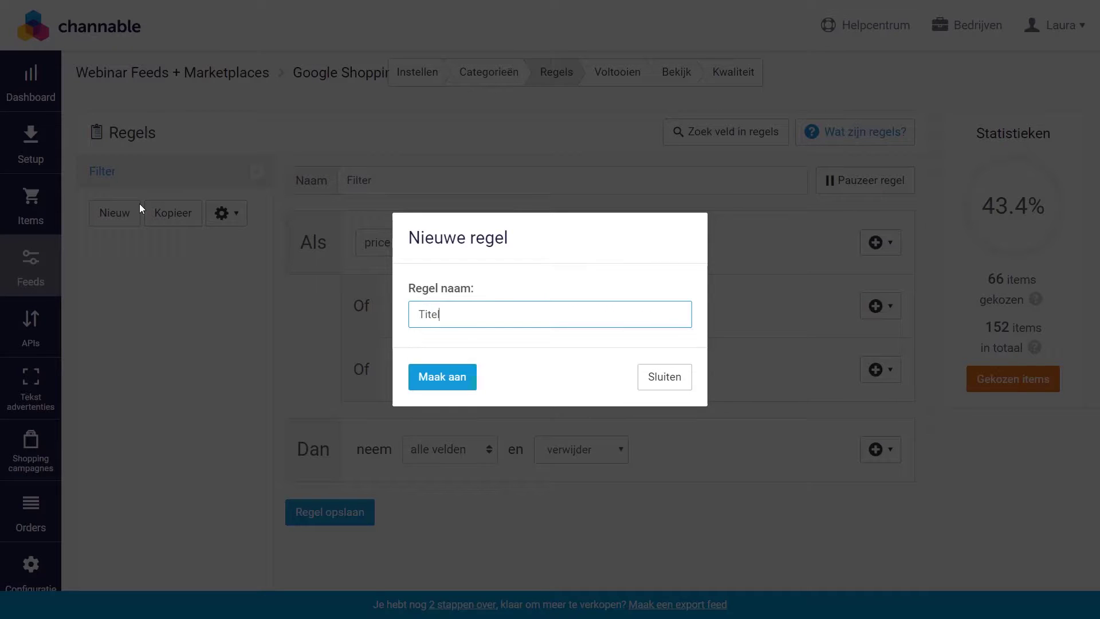
{"action": "key", "text": "Return"}
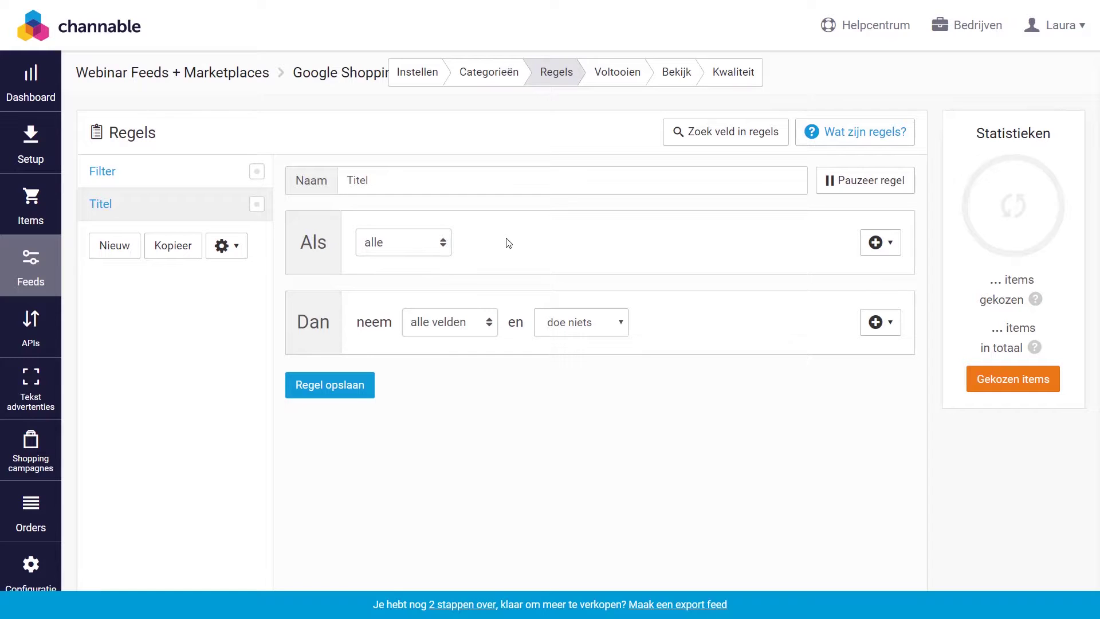
{"action": "left_click", "coordinate": [375, 249]}
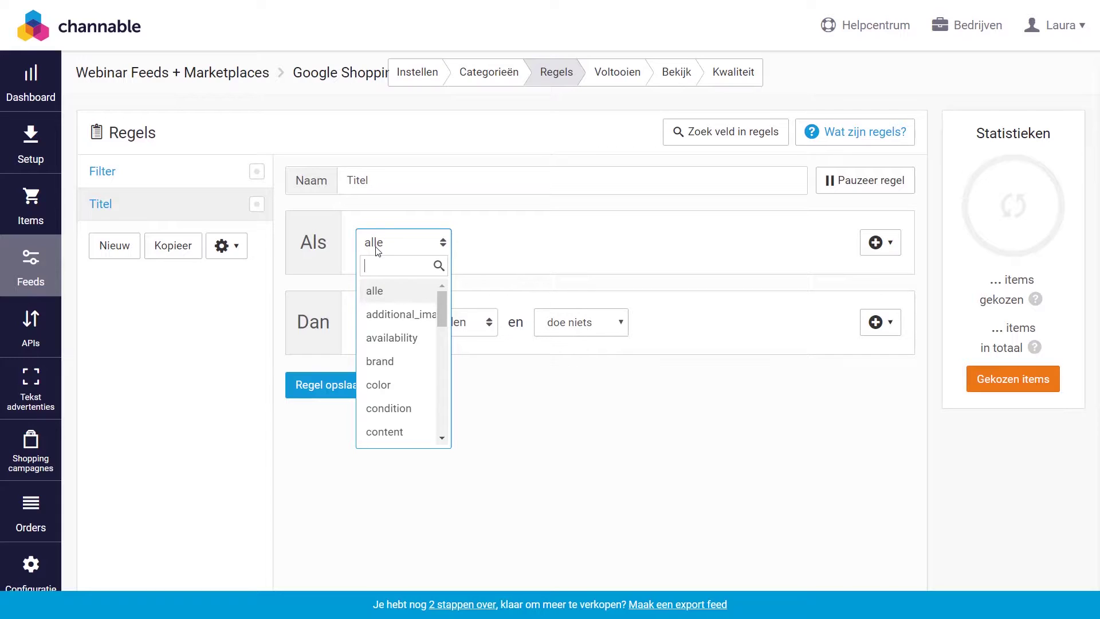
{"action": "left_click", "coordinate": [516, 252]}
Make the Titel rule's action combine values (combineer waarde) for the title field, with title as the first value
{"action": "left_click", "coordinate": [449, 327]}
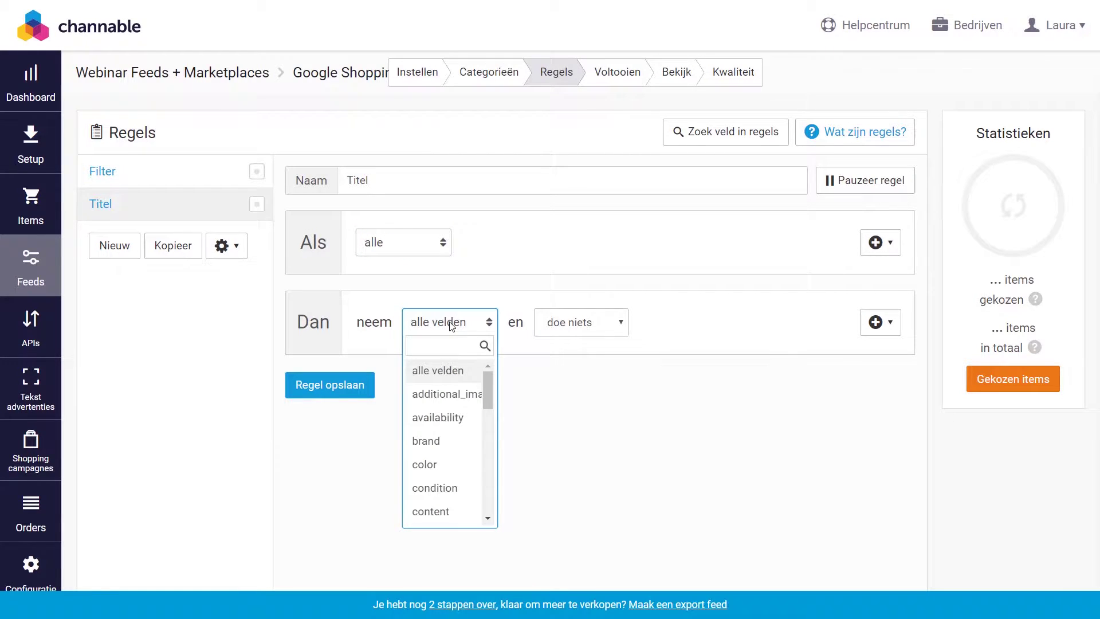
{"action": "type", "text": "title"}
{"action": "key", "text": "Return"}
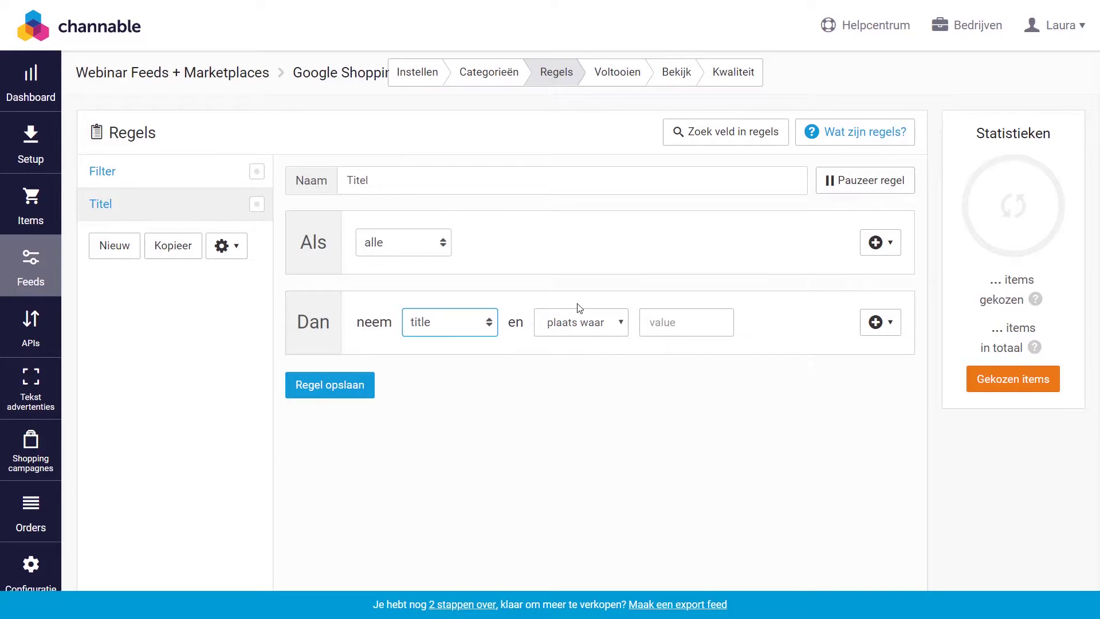
{"action": "left_click", "coordinate": [607, 321]}
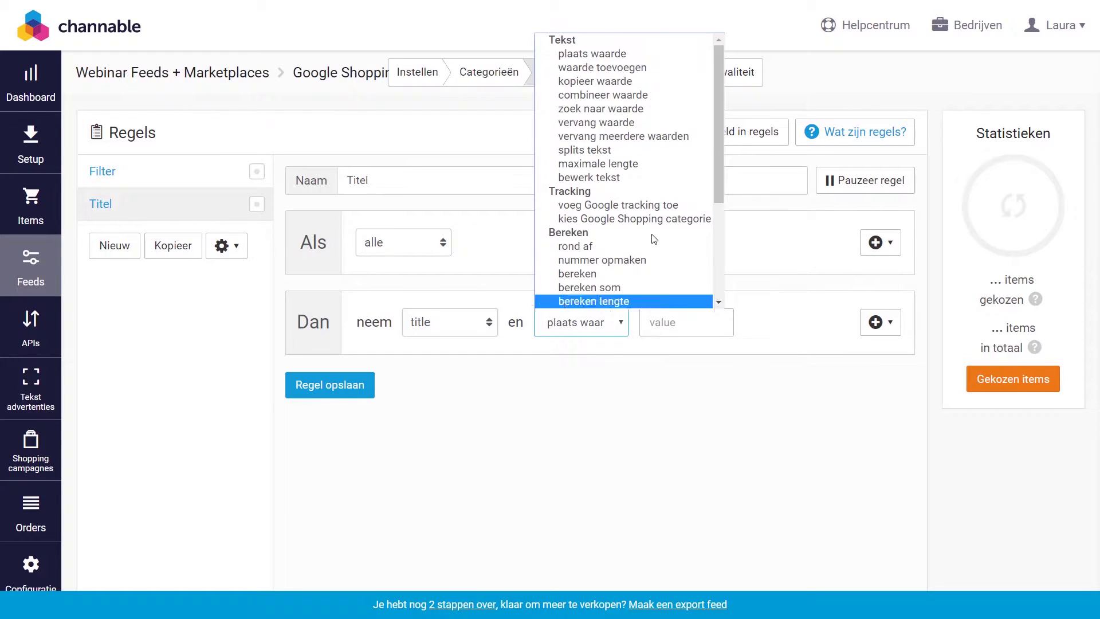
{"action": "left_click", "coordinate": [620, 95]}
{"action": "left_click", "coordinate": [491, 385]}
{"action": "left_click", "coordinate": [394, 388]}
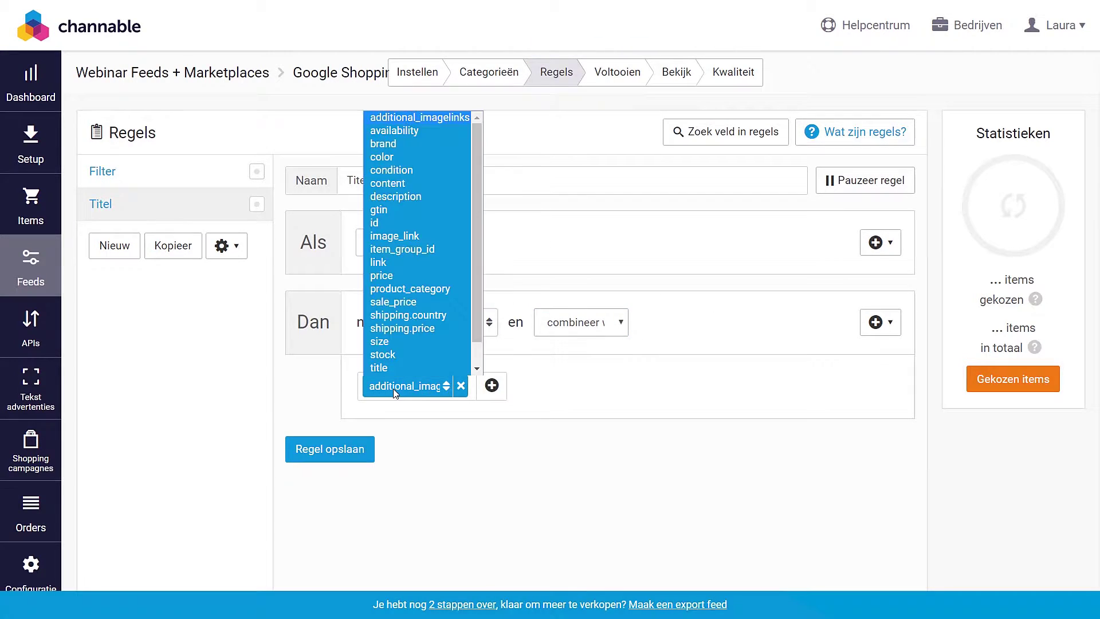
{"action": "type", "text": "title"}
{"action": "key", "text": "Return"}
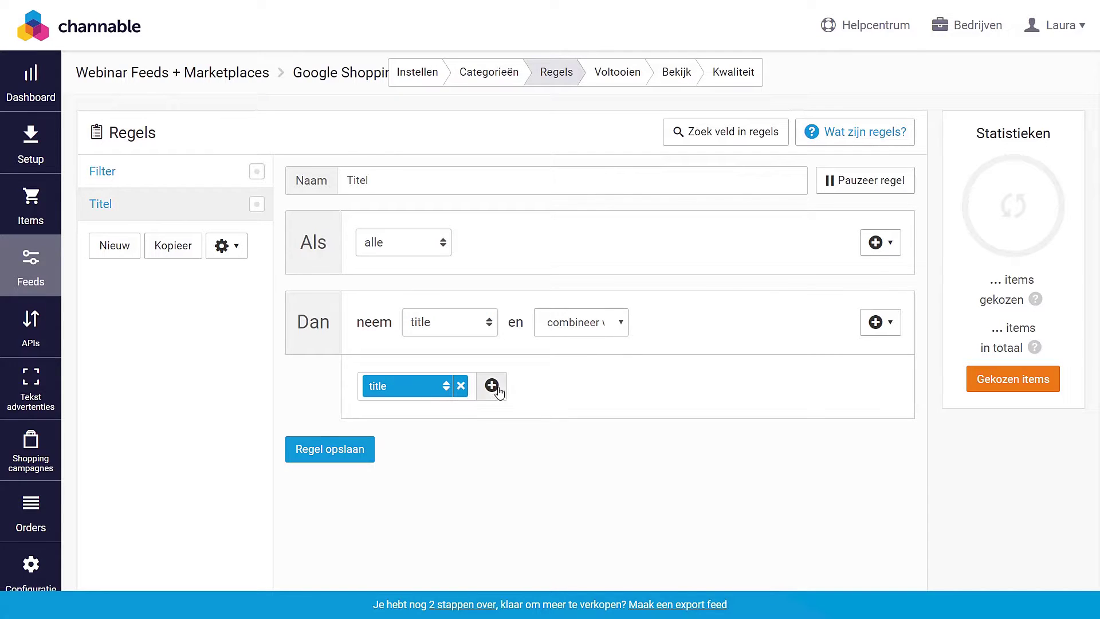
Append a hyphen and the id field to the combined title, then save the rule and check its selected items
{"action": "type", "text": "-"}
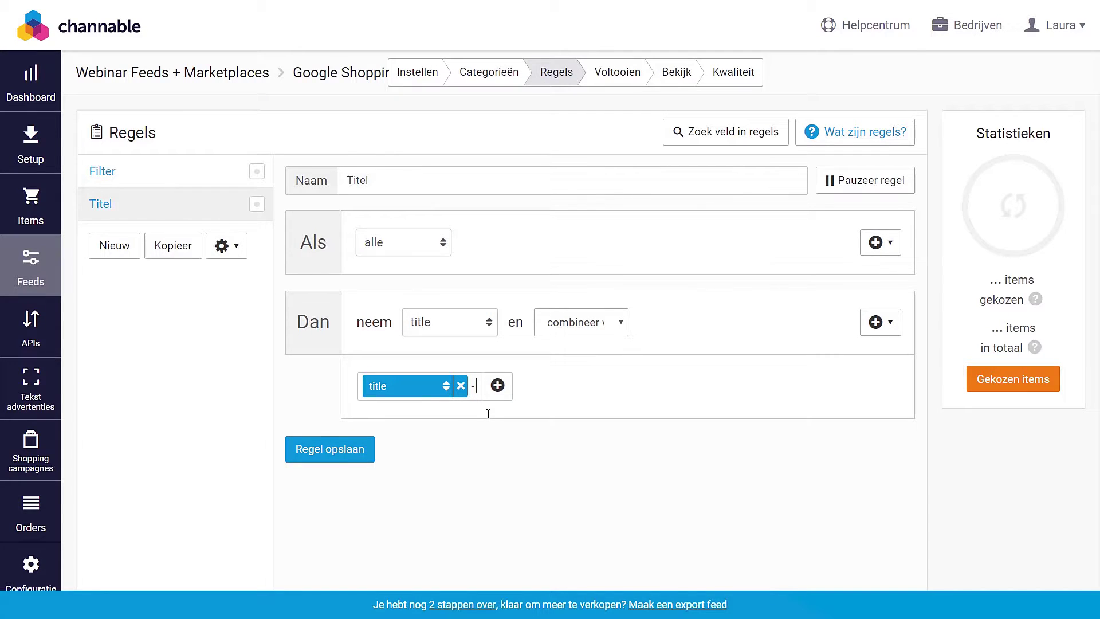
{"action": "left_click", "coordinate": [509, 386]}
{"action": "left_click", "coordinate": [508, 385]}
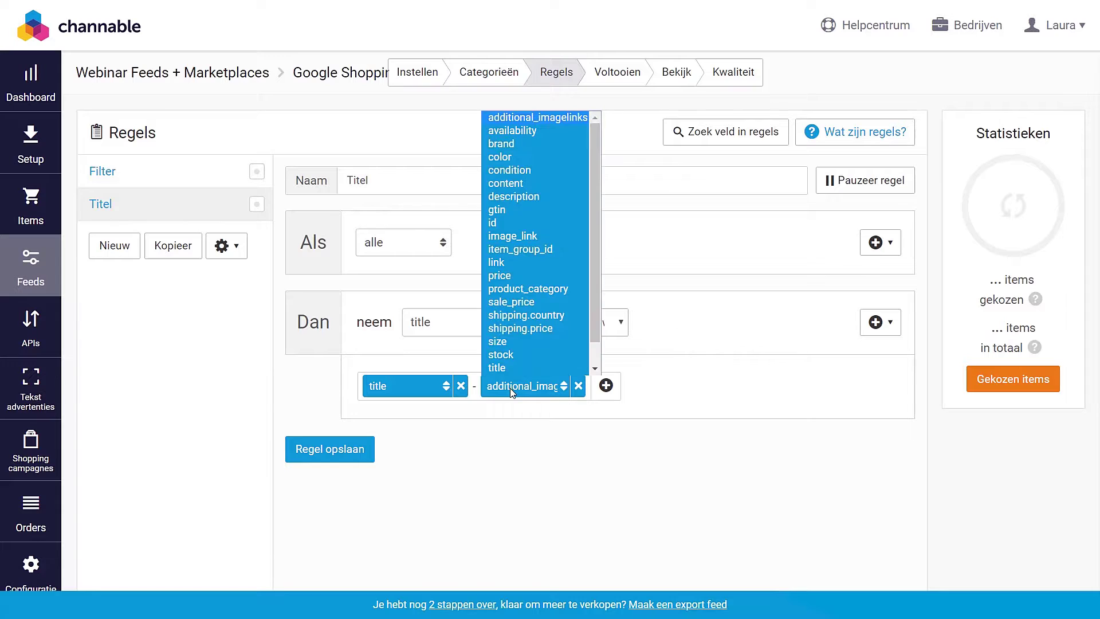
{"action": "type", "text": "id"}
{"action": "key", "text": "Return"}
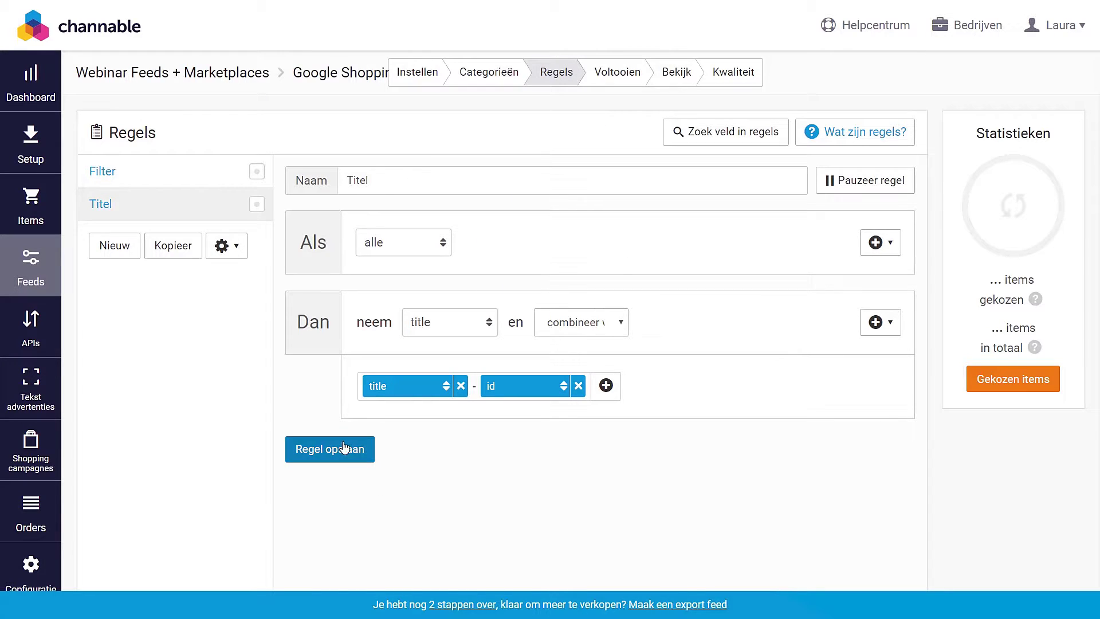
{"action": "left_click", "coordinate": [360, 450]}
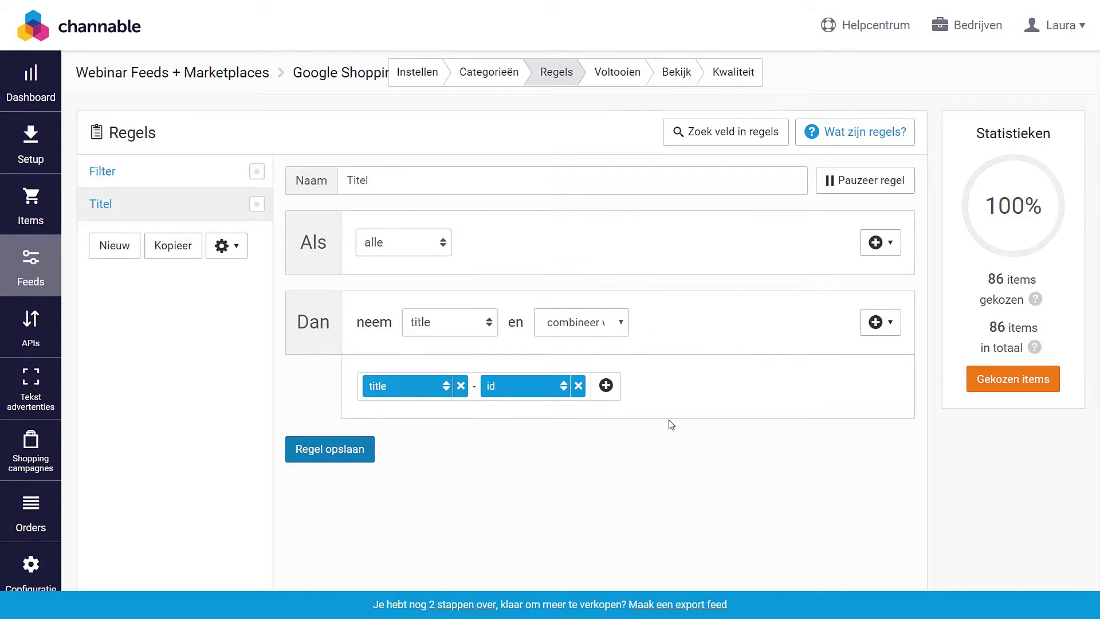
{"action": "left_click", "coordinate": [989, 390]}
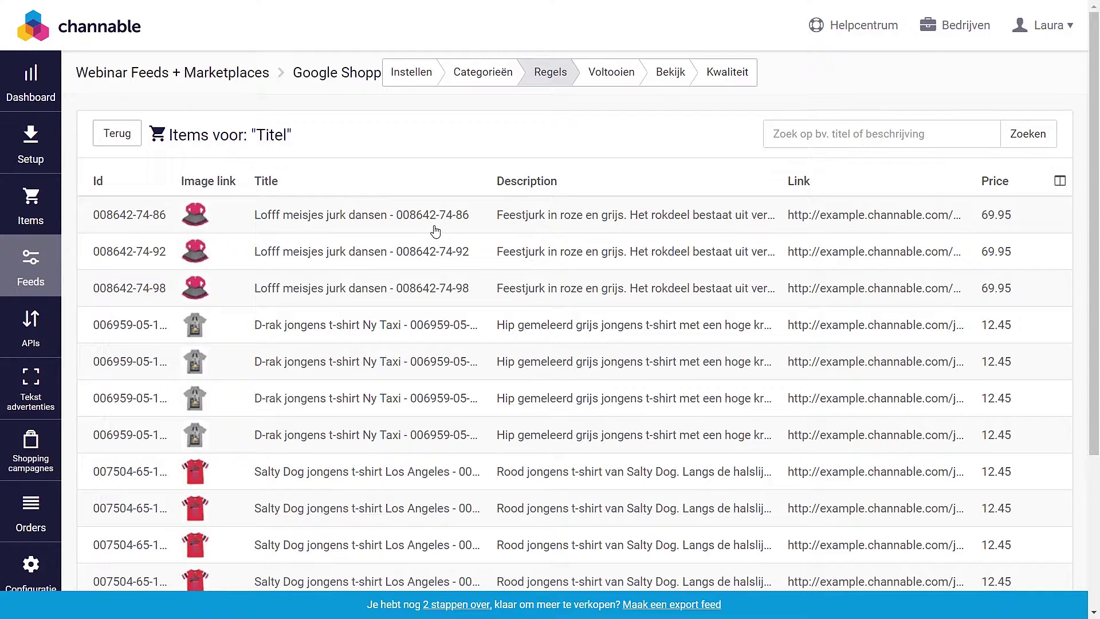
{"action": "left_click", "coordinate": [101, 132]}
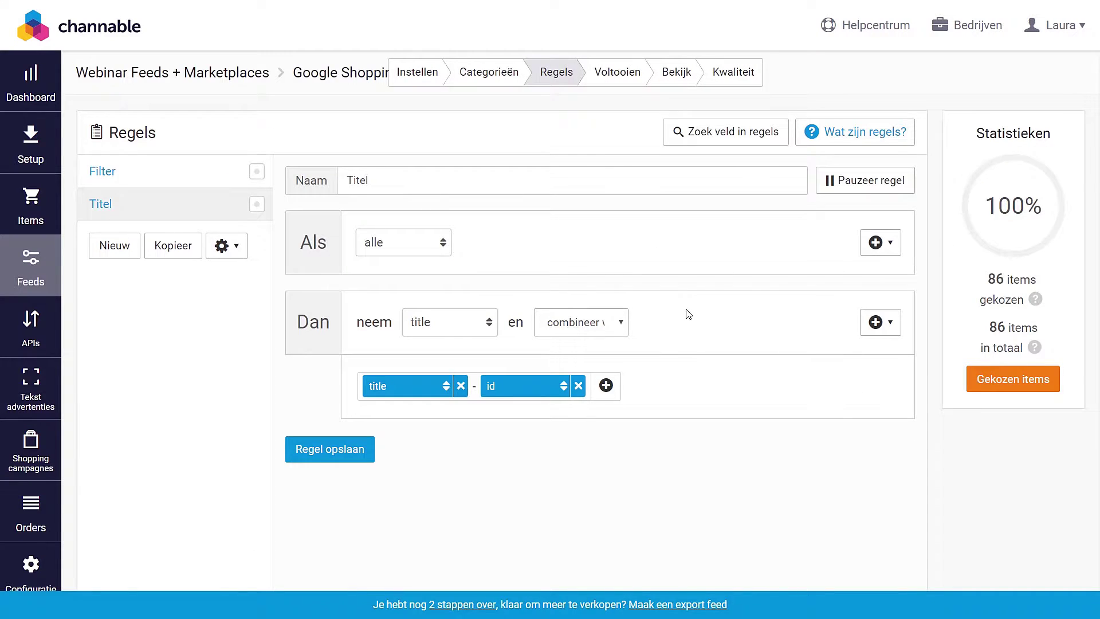
Add a second action to the Titel rule that targets the title field
{"action": "left_click", "coordinate": [876, 322]}
{"action": "left_click", "coordinate": [801, 387]}
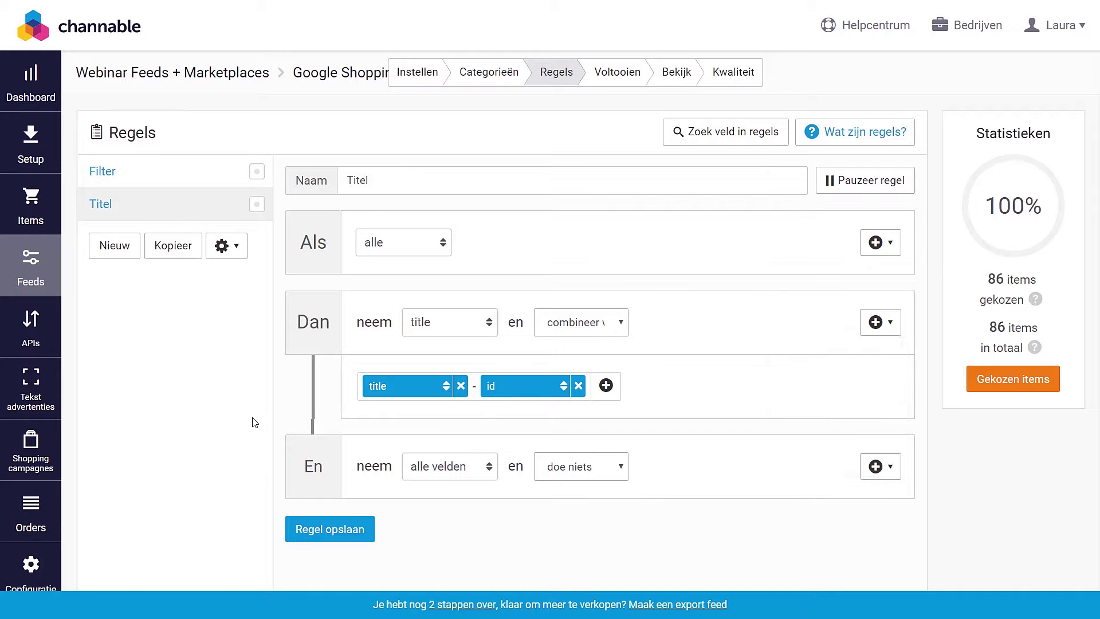
{"action": "left_click", "coordinate": [465, 474]}
{"action": "type", "text": "tit"}
{"action": "key", "text": "Return"}
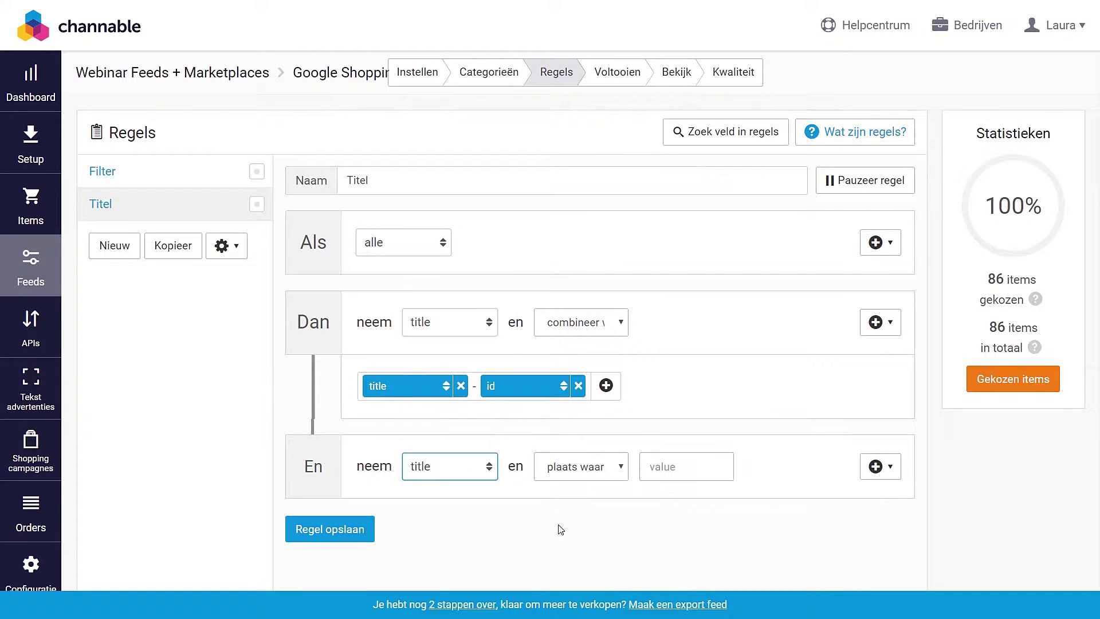
Set the second action to bewerk tekst with "maak eerste letter van elk woord hoofdletter" and save the rule
{"action": "left_click", "coordinate": [580, 477]}
{"action": "key", "text": "b"}
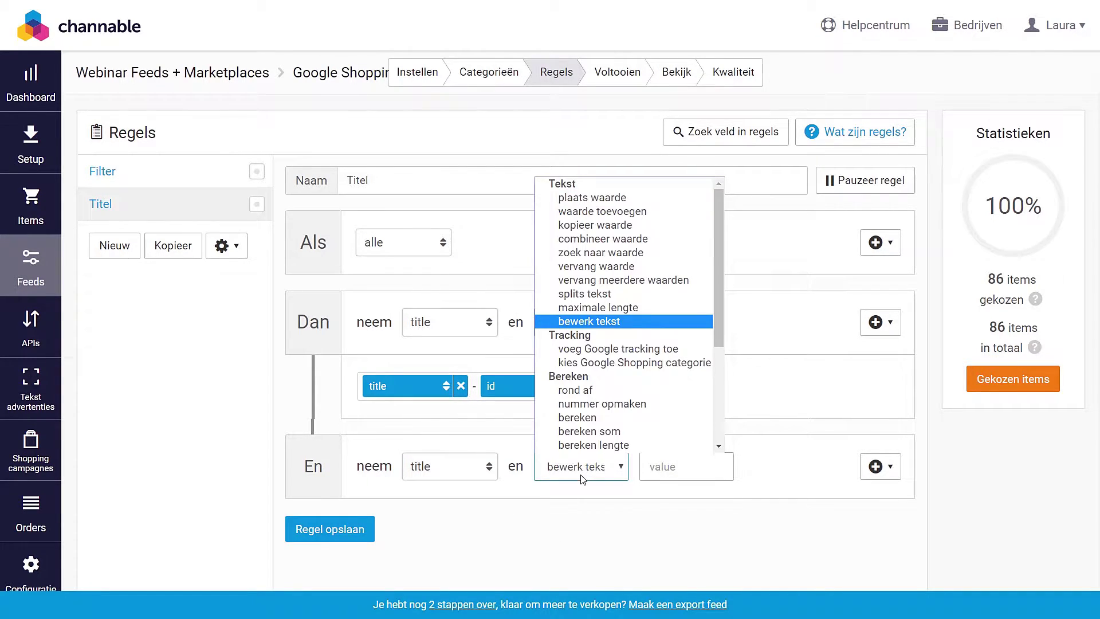
{"action": "key", "text": "Return"}
{"action": "left_click", "coordinate": [694, 474]}
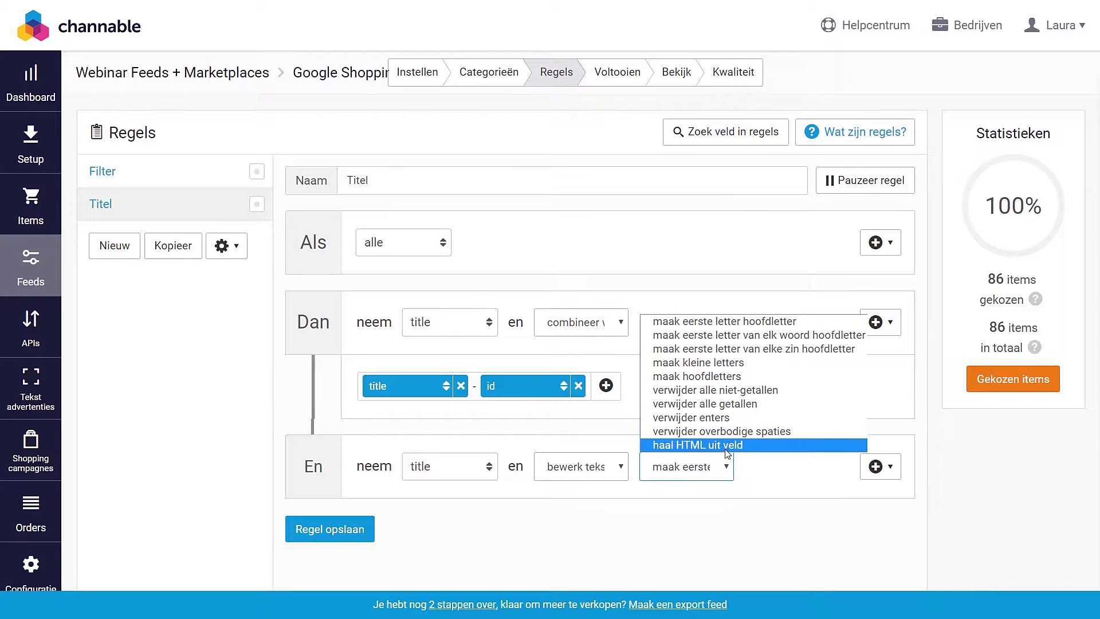
{"action": "left_click", "coordinate": [783, 338]}
{"action": "left_click", "coordinate": [327, 534]}
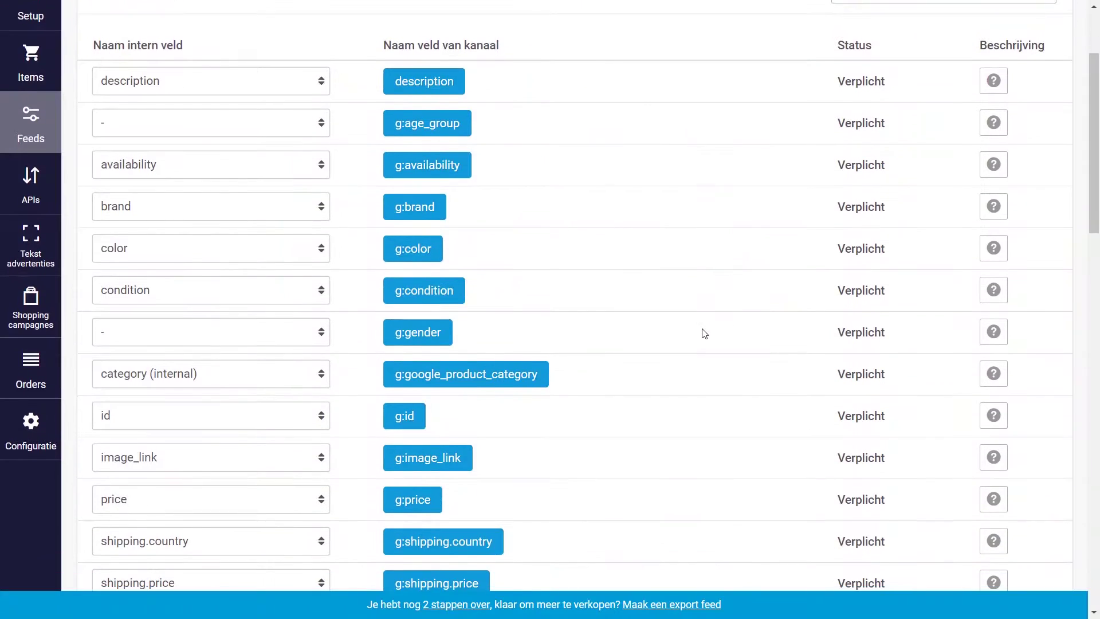
Review the required channel fields of the Voltooien stage and read the description of g:condition
{"action": "scroll", "coordinate": [704, 332], "scroll_direction": "down", "scroll_amount": 5}
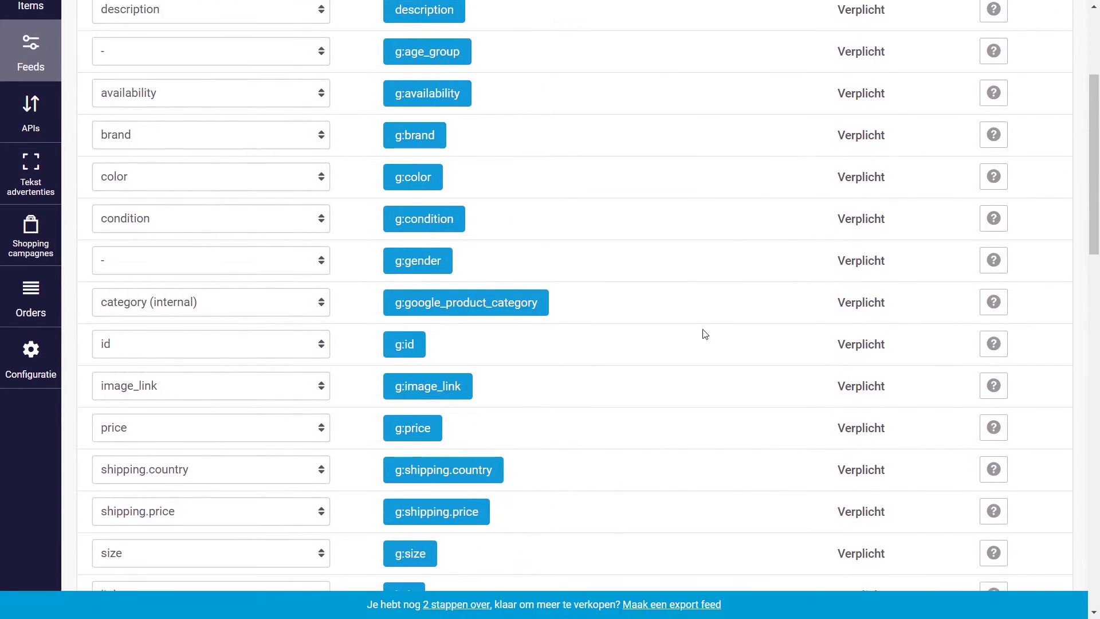
{"action": "scroll", "coordinate": [705, 336], "scroll_direction": "up", "scroll_amount": 5}
{"action": "mouse_move", "coordinate": [991, 177]}
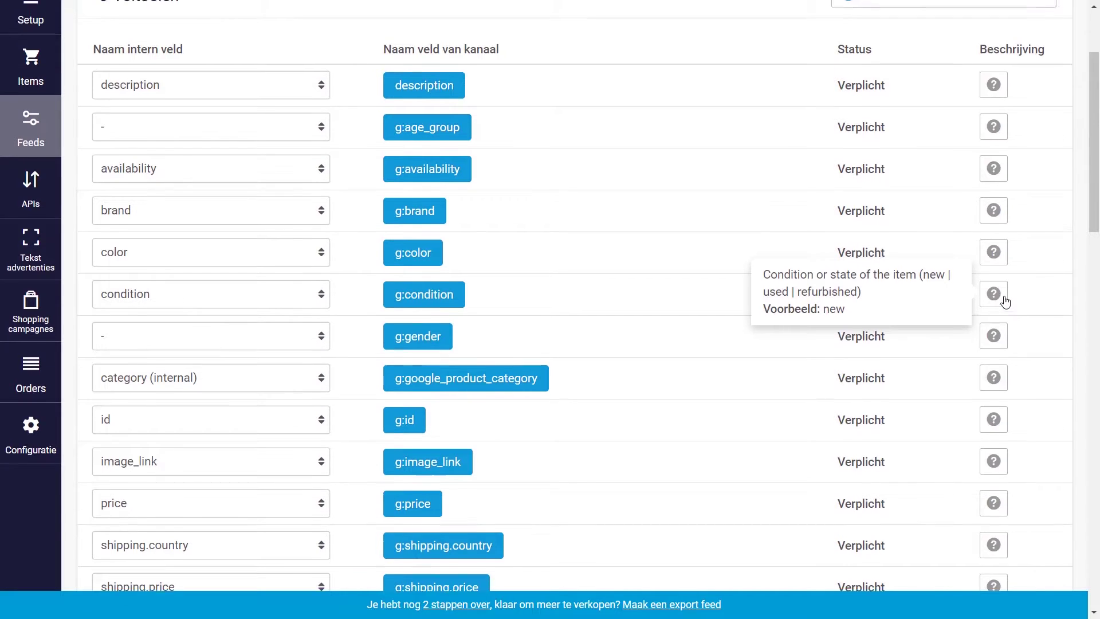
{"action": "scroll", "coordinate": [1005, 302], "scroll_direction": "up", "scroll_amount": 1}
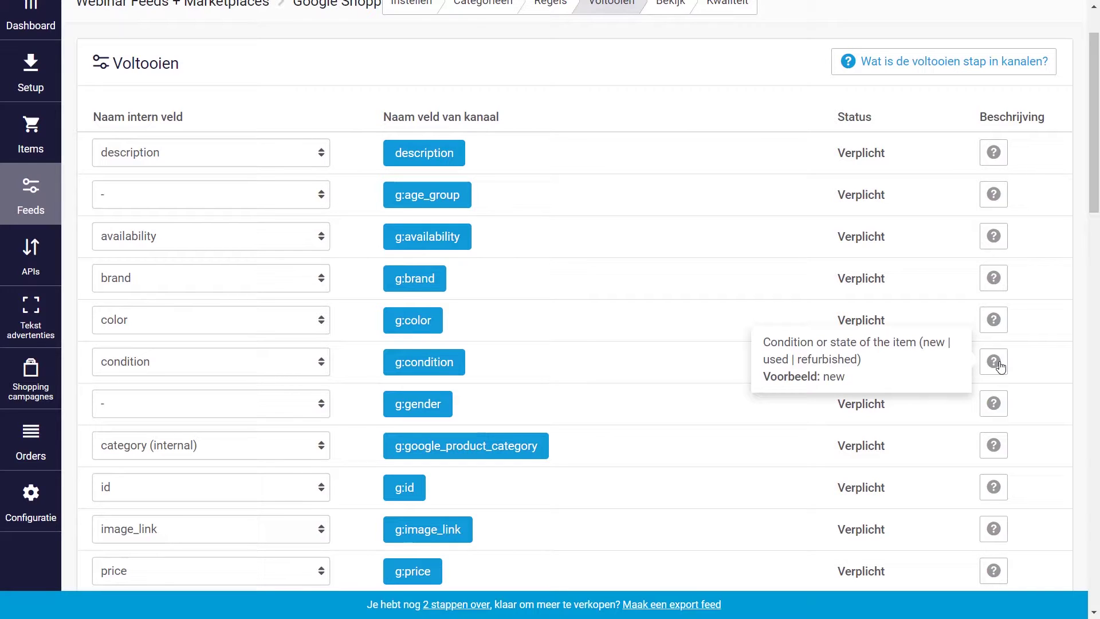
{"action": "scroll", "coordinate": [956, 351], "scroll_direction": "up", "scroll_amount": 1}
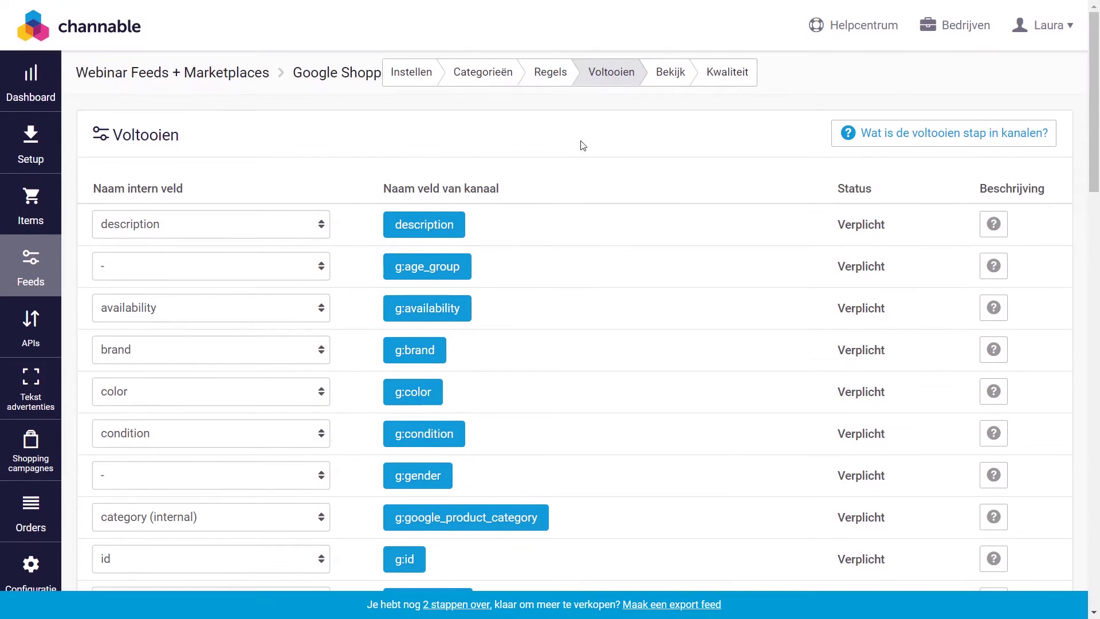
Return to the feed's rules and create a new rule named Condition
{"action": "left_click", "coordinate": [558, 80]}
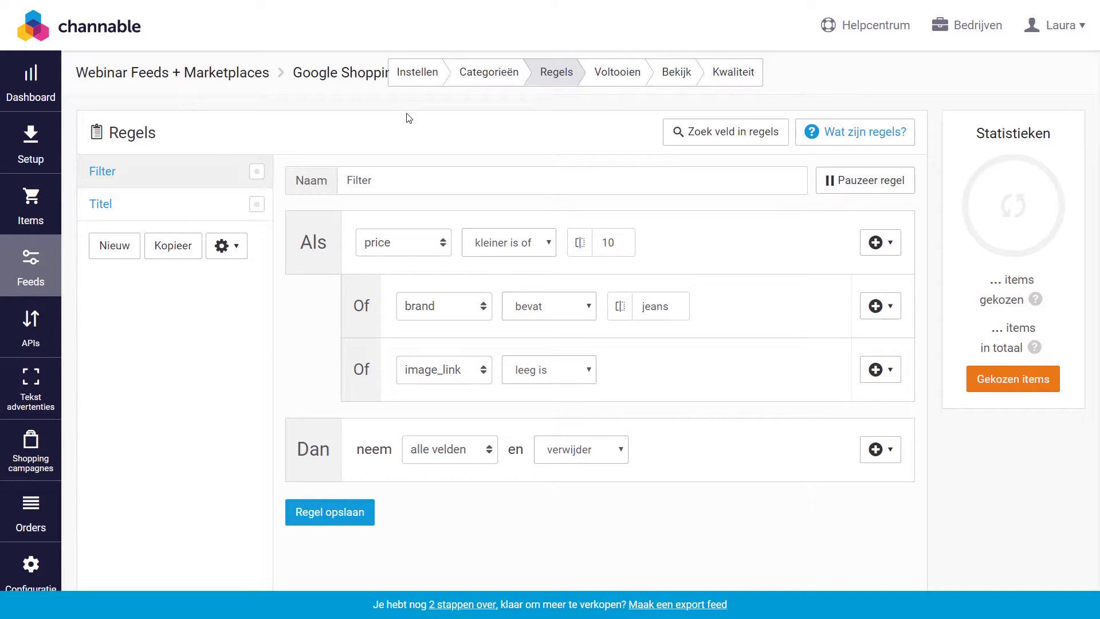
{"action": "left_click", "coordinate": [130, 242]}
{"action": "type", "text": "C"}
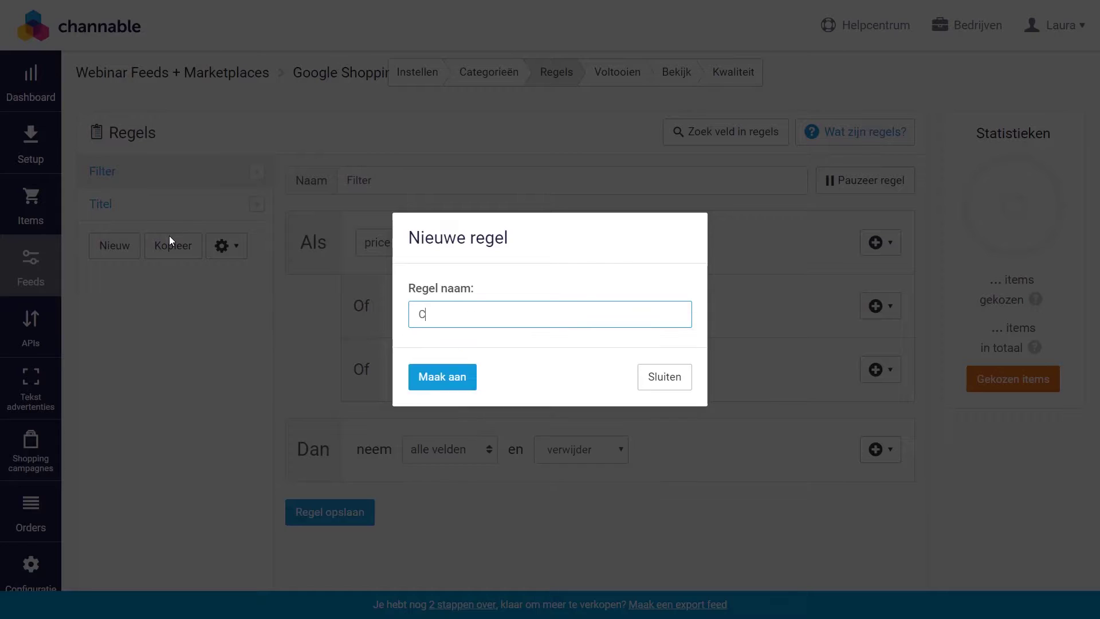
{"action": "type", "text": "ondition"}
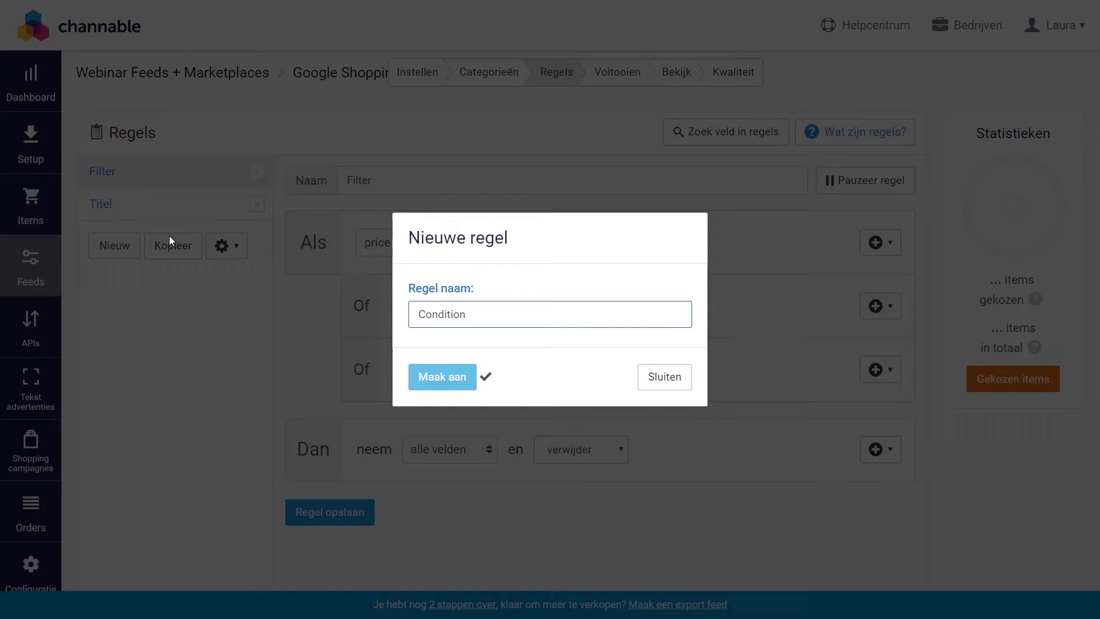
{"action": "key", "text": "Return"}
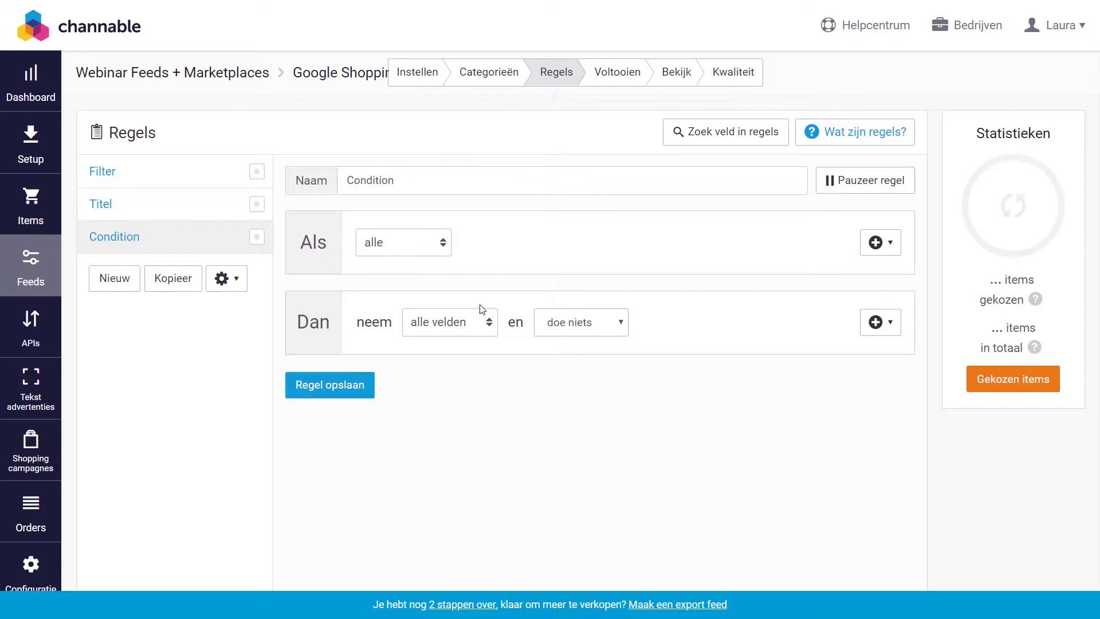
Make the Condition rule's action place the value "new" in the condition field for all items
{"action": "left_click", "coordinate": [445, 327]}
{"action": "type", "text": "condi"}
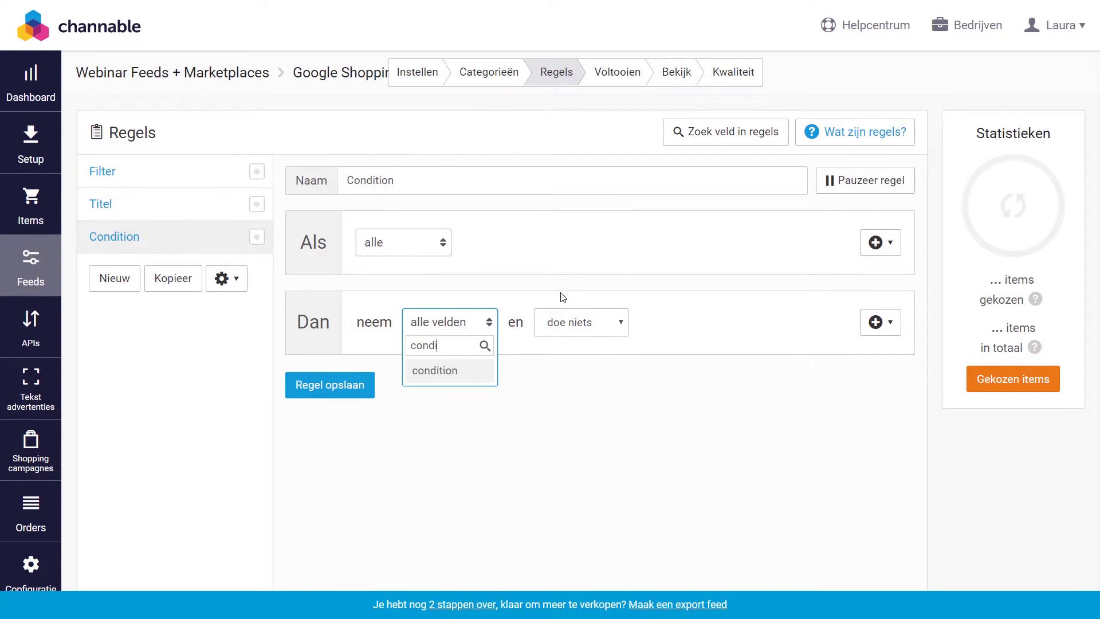
{"action": "key", "text": "Return"}
{"action": "type", "text": "new"}
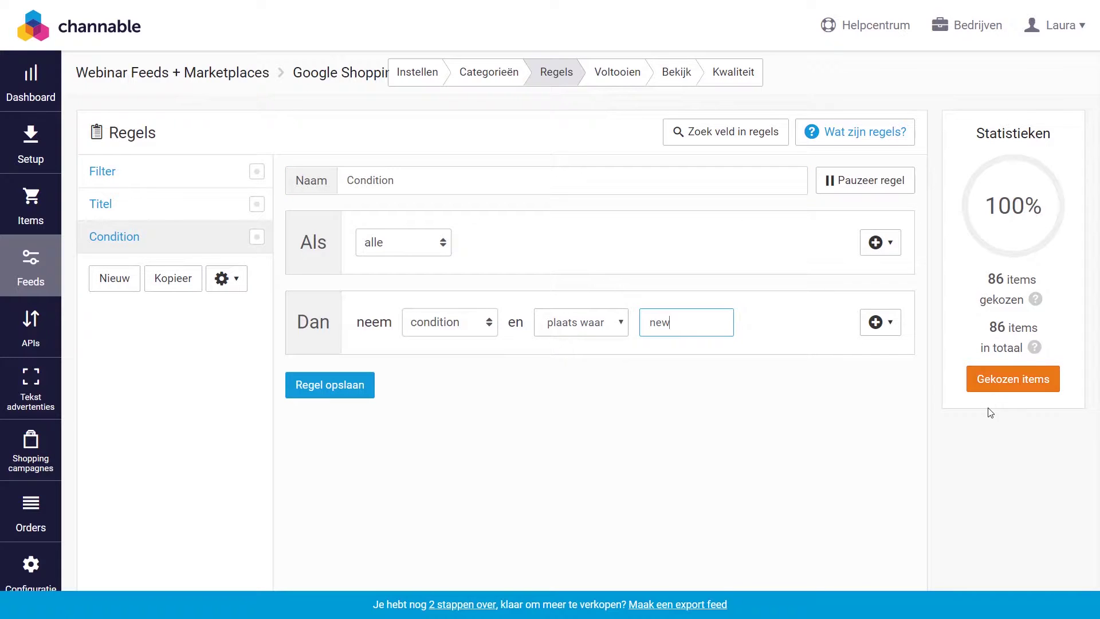
Preview the Condition rule's selected items, check the condition field of a Lofff Meisjes Jurk Dansen item, and return to the rule
{"action": "left_click", "coordinate": [1002, 379]}
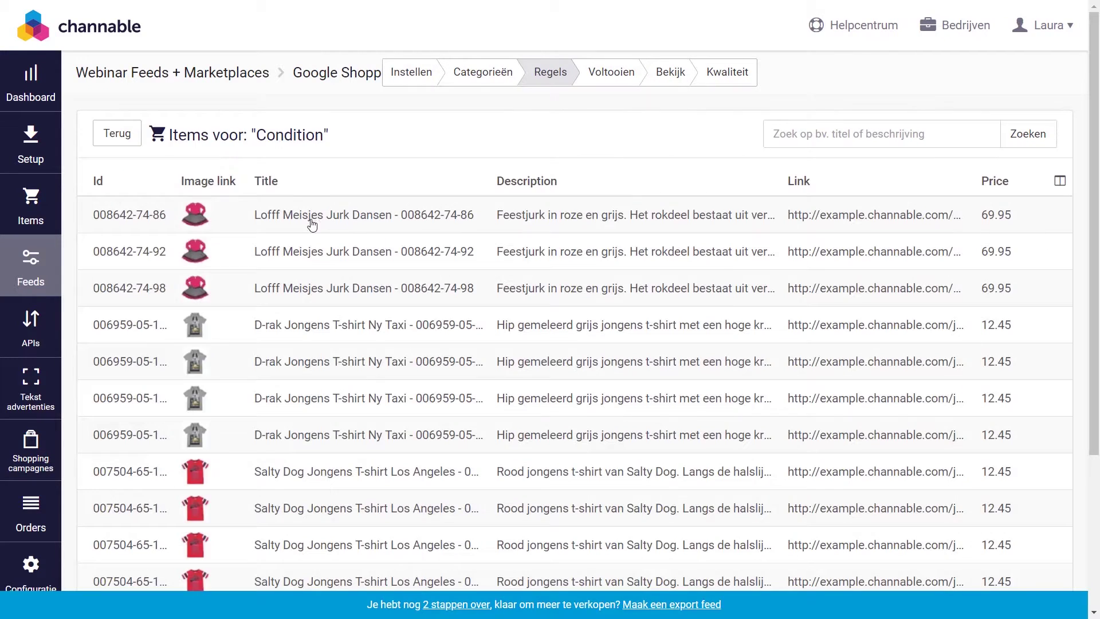
{"action": "left_click", "coordinate": [311, 221]}
{"action": "scroll", "coordinate": [240, 390], "scroll_direction": "down", "scroll_amount": 2}
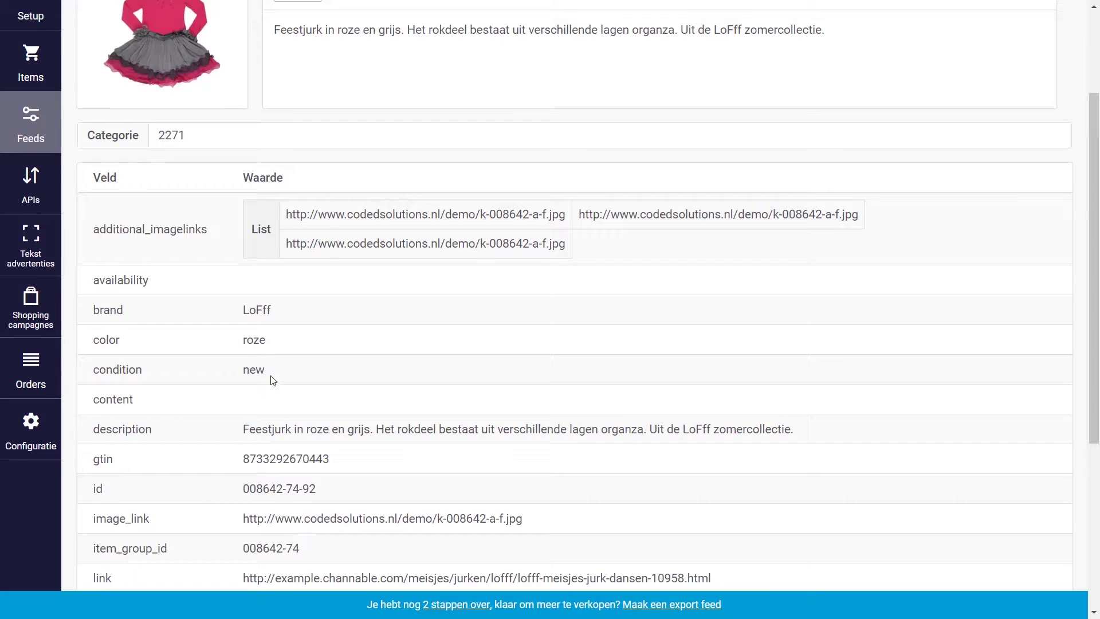
{"action": "left_click_drag", "start_coordinate": [265, 375], "coordinate": [245, 373]}
{"action": "scroll", "coordinate": [245, 374], "scroll_direction": "up", "scroll_amount": 2}
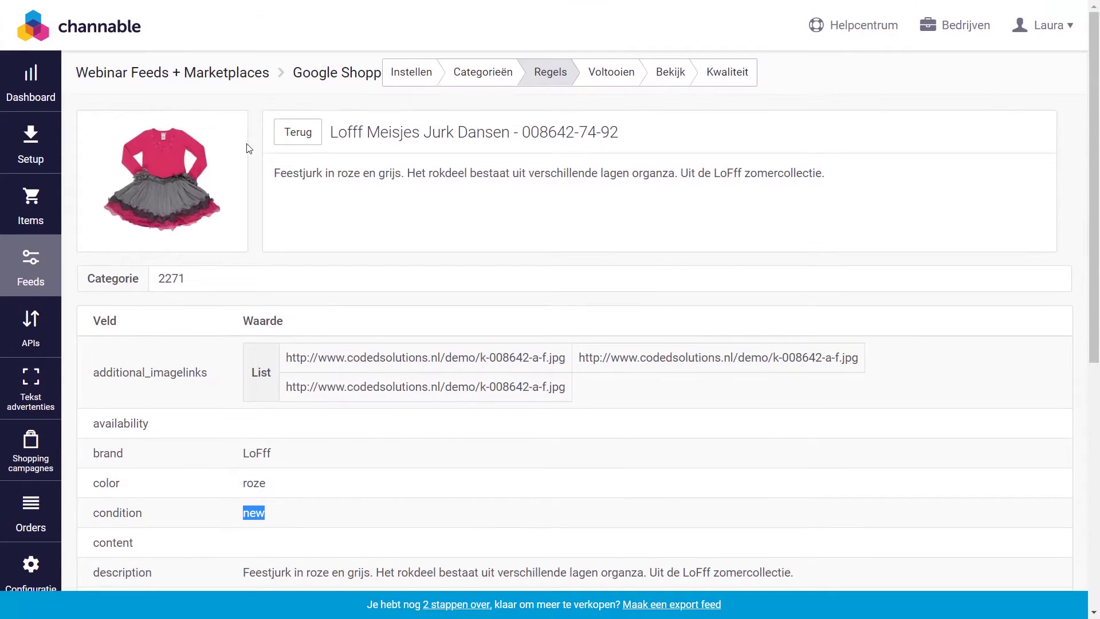
{"action": "left_click", "coordinate": [294, 132]}
{"action": "left_click", "coordinate": [117, 134]}
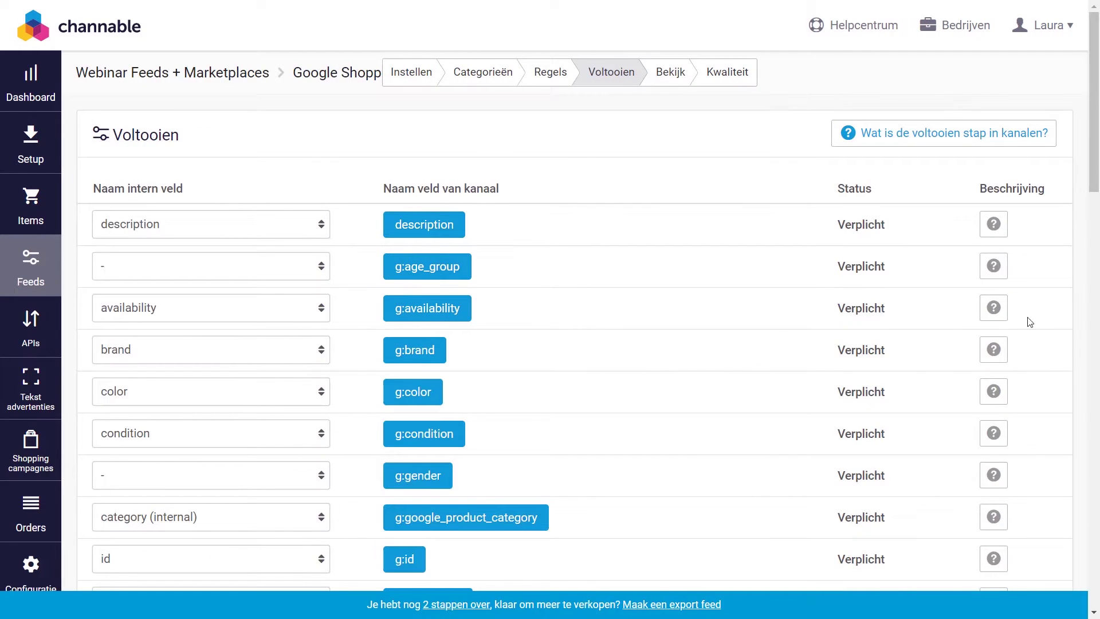
Read the g:availability description in the Voltooien stage and check the stock field of a Lofff meisjes jurk dansen item in the project's items
{"action": "mouse_move", "coordinate": [994, 309]}
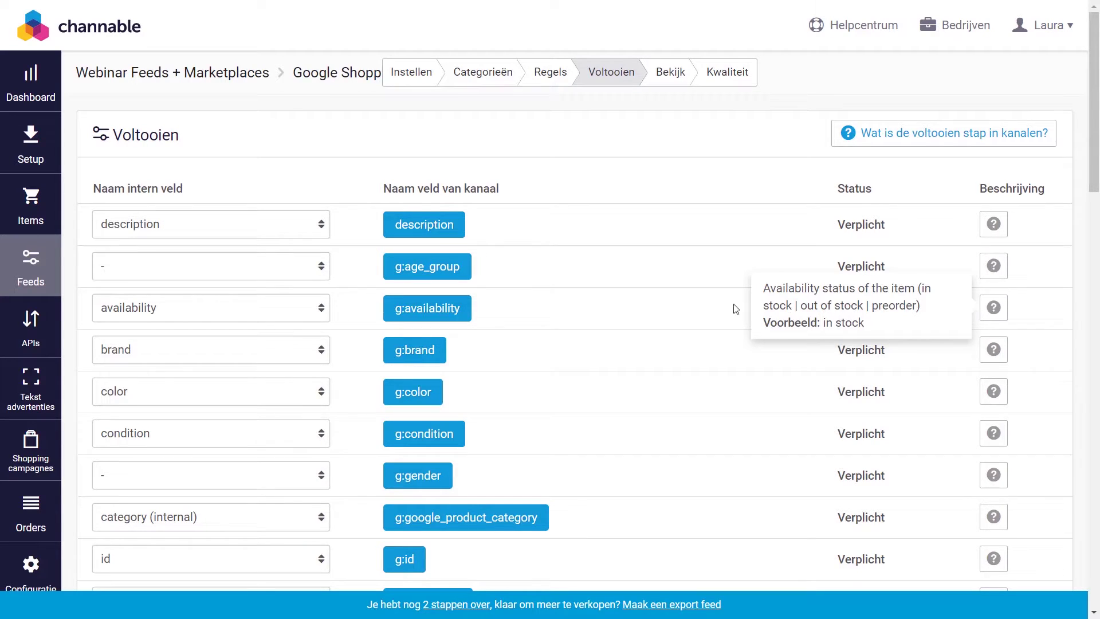
{"action": "left_click", "coordinate": [16, 202]}
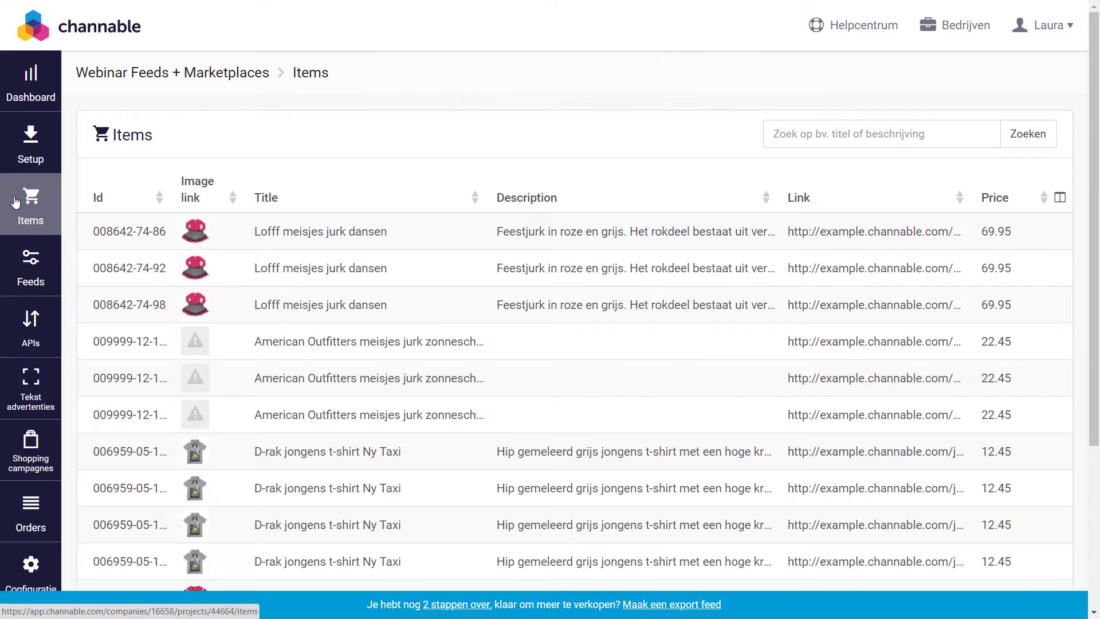
{"action": "left_click", "coordinate": [470, 265]}
{"action": "scroll", "coordinate": [466, 267], "scroll_direction": "down", "scroll_amount": 6}
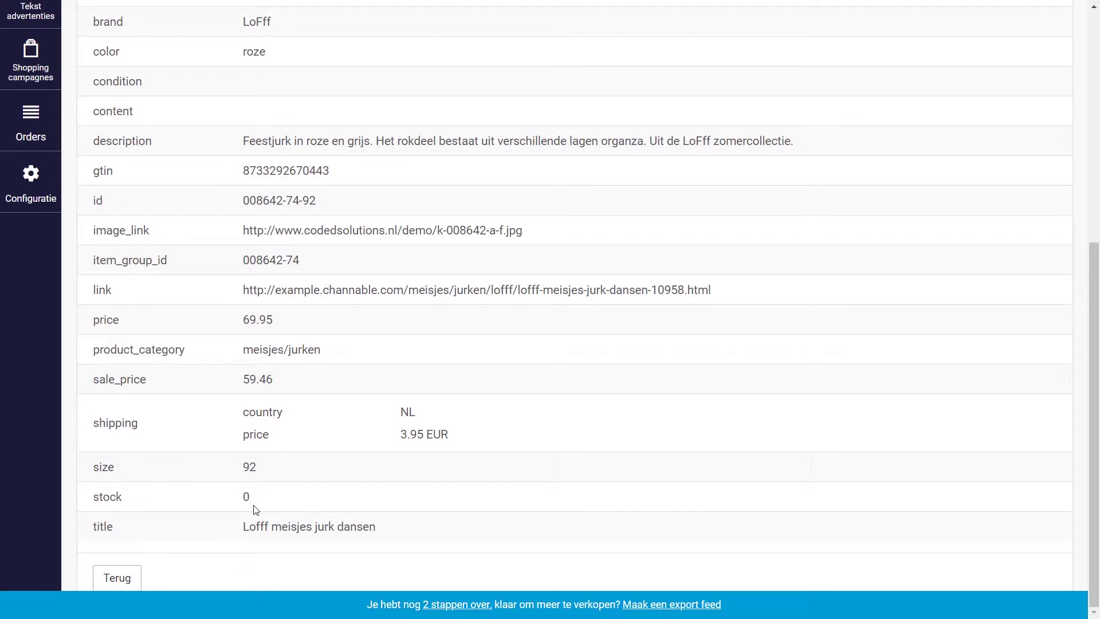
{"action": "scroll", "coordinate": [255, 510], "scroll_direction": "up", "scroll_amount": 6}
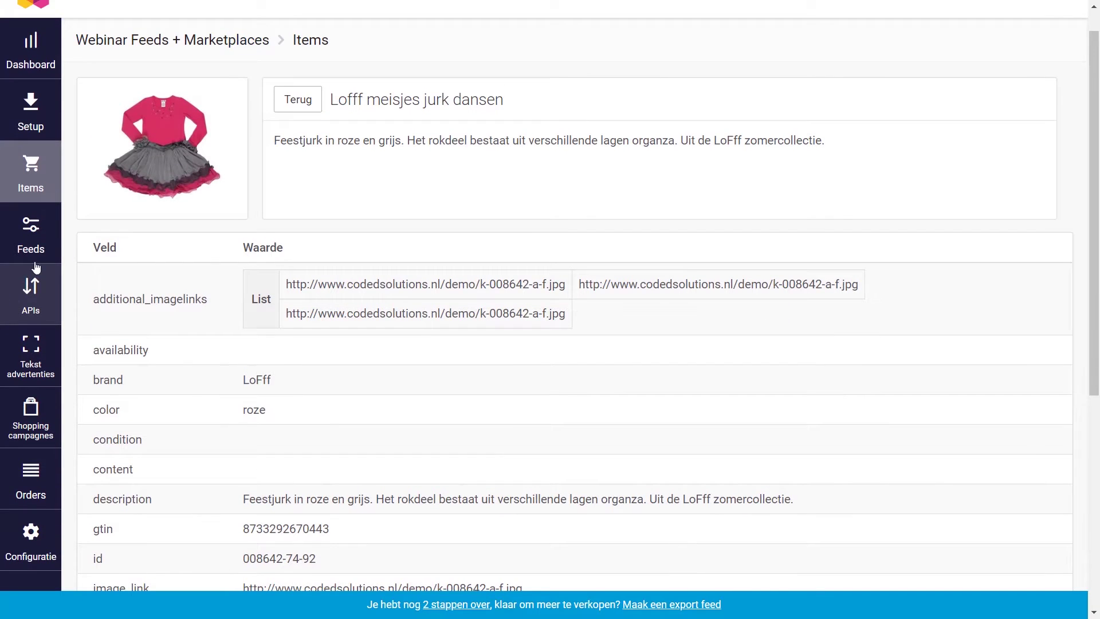
Return to the Google Shopping feed's rules and create a new rule named Availability
{"action": "left_click", "coordinate": [51, 220]}
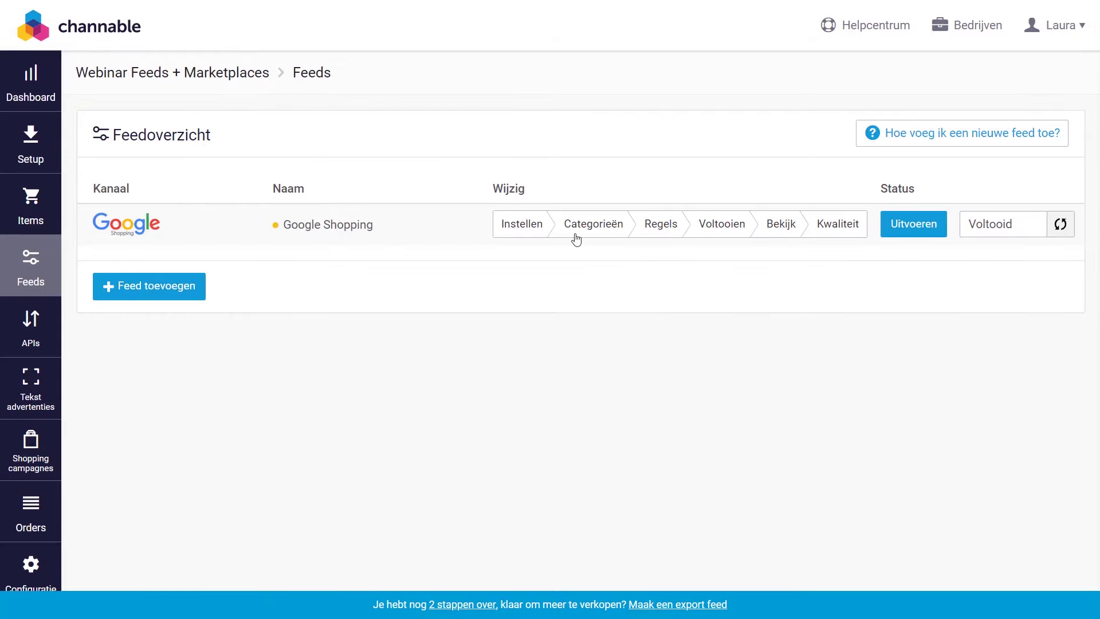
{"action": "left_click", "coordinate": [669, 225]}
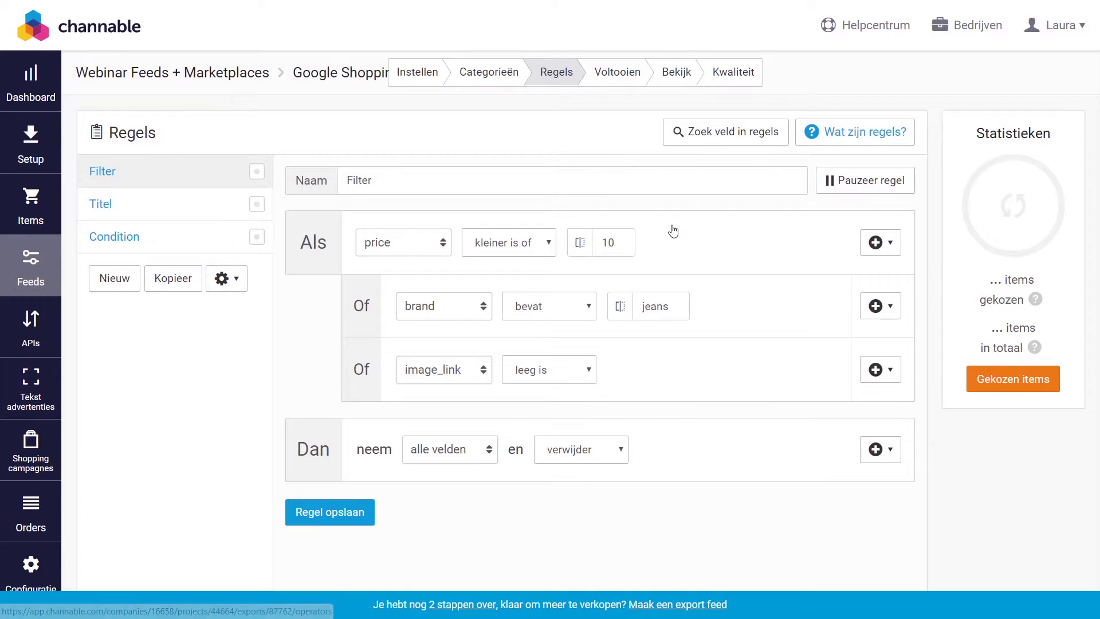
{"action": "left_click", "coordinate": [129, 278]}
{"action": "type", "text": "Ava"}
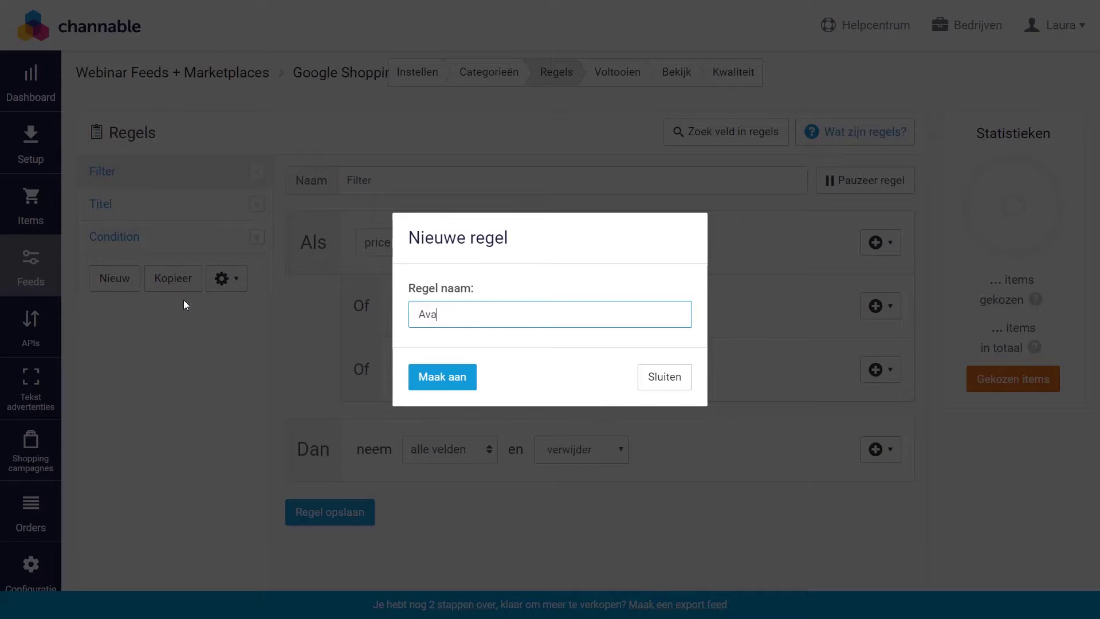
{"action": "type", "text": "ilability"}
{"action": "key", "text": "Return"}
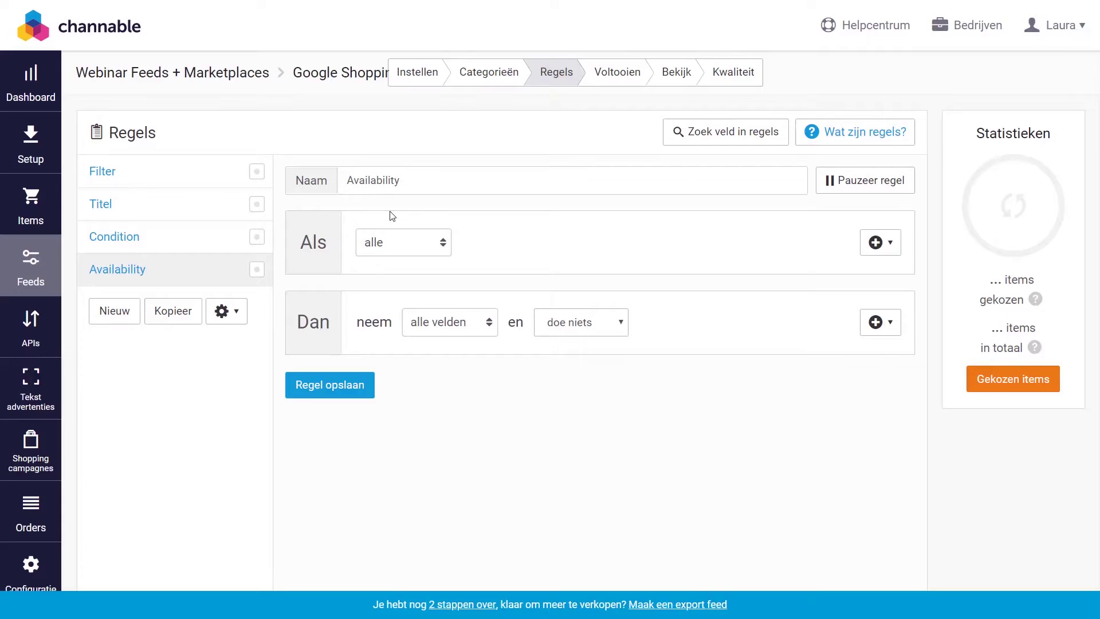
Set the Availability rule's condition to stock "groter is of gelijk aan" 1
{"action": "left_click", "coordinate": [415, 252]}
{"action": "type", "text": "stock"}
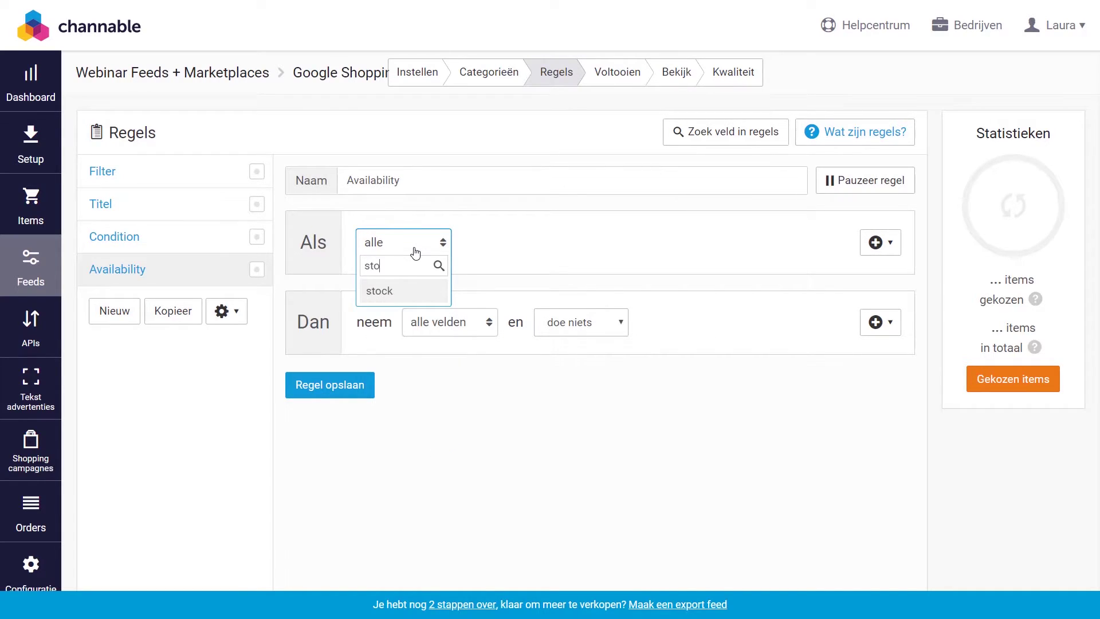
{"action": "key", "text": "Return"}
{"action": "left_click", "coordinate": [502, 241]}
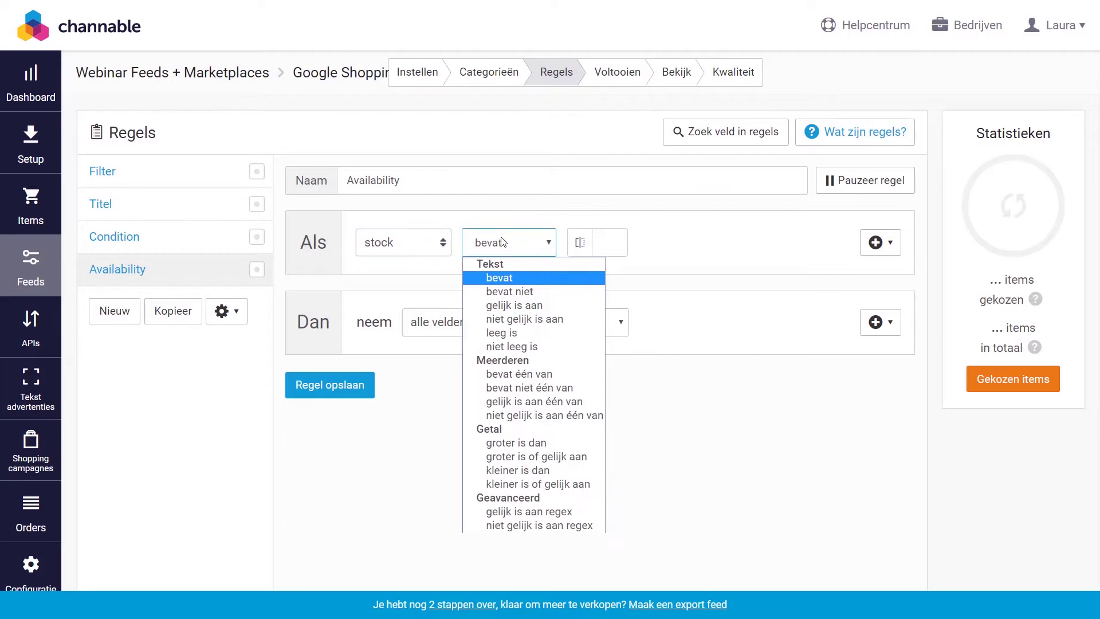
{"action": "left_click", "coordinate": [571, 456]}
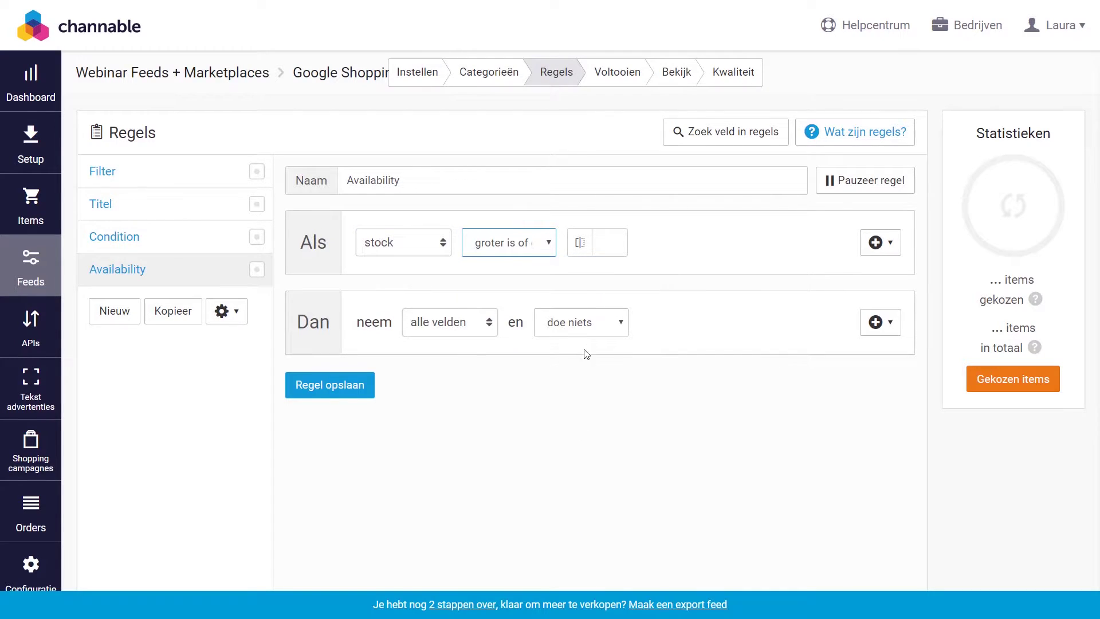
{"action": "left_click", "coordinate": [608, 243]}
{"action": "type", "text": "1"}
Make the Availability rule's Dan action place the value "in stock" in the availability field
{"action": "left_click", "coordinate": [431, 324]}
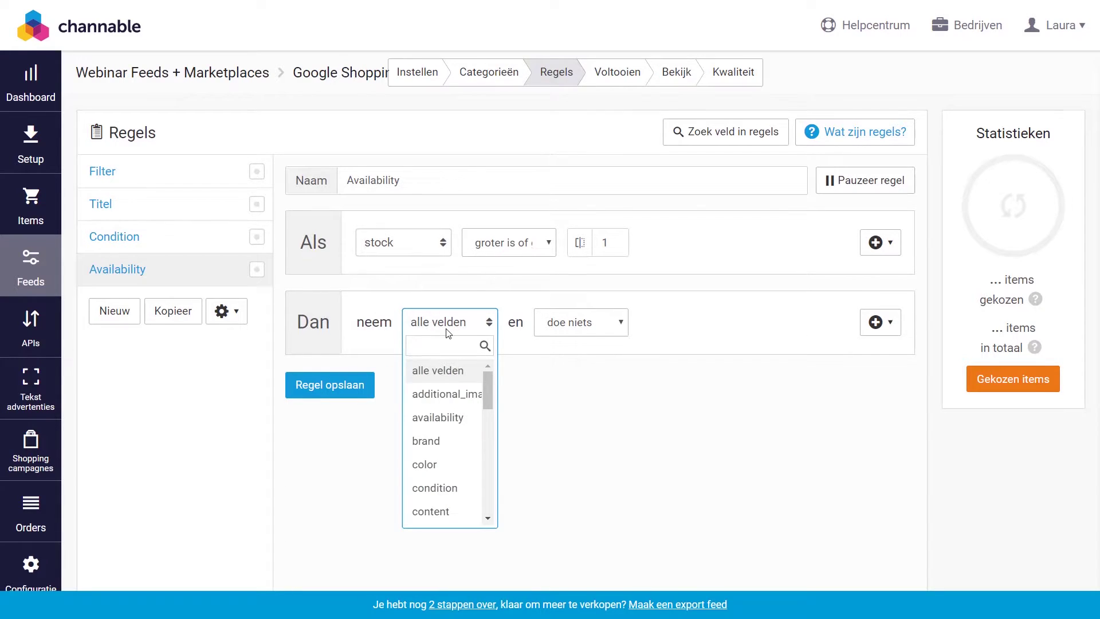
{"action": "type", "text": "avai"}
{"action": "key", "text": "Return"}
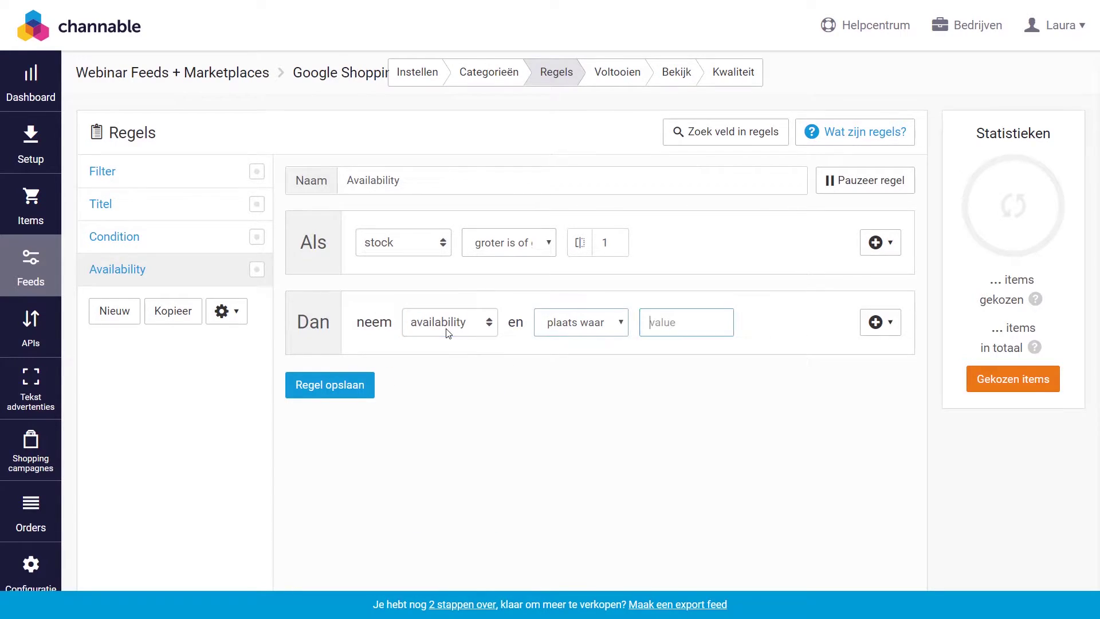
{"action": "type", "text": "in stock"}
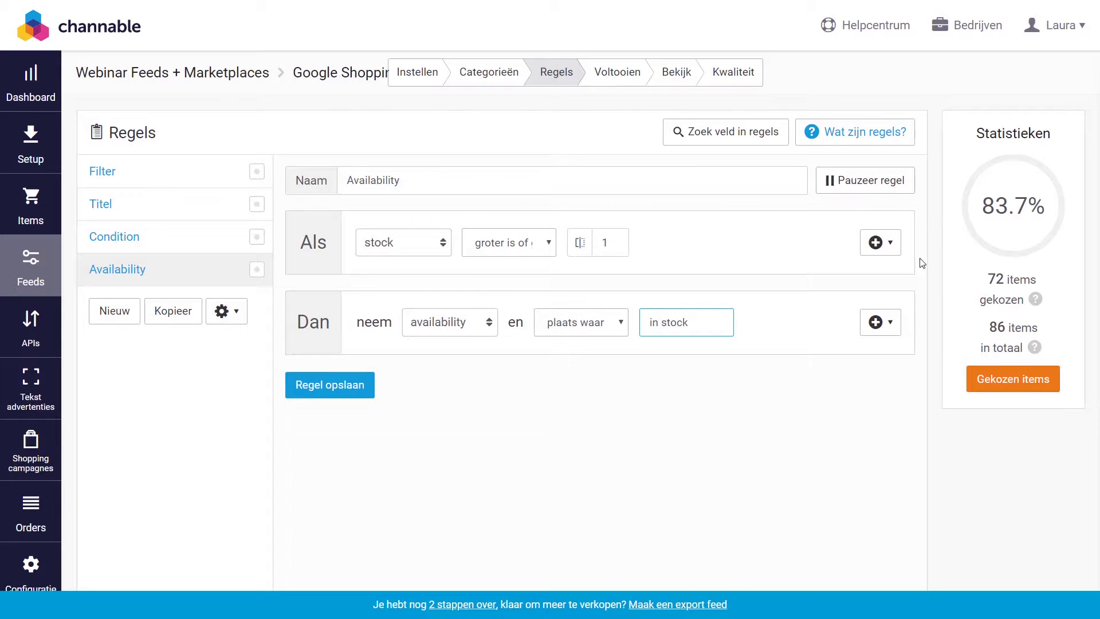
Add an Anders action to the Availability rule that places the value "out of stock" in the availability field
{"action": "left_click", "coordinate": [891, 323]}
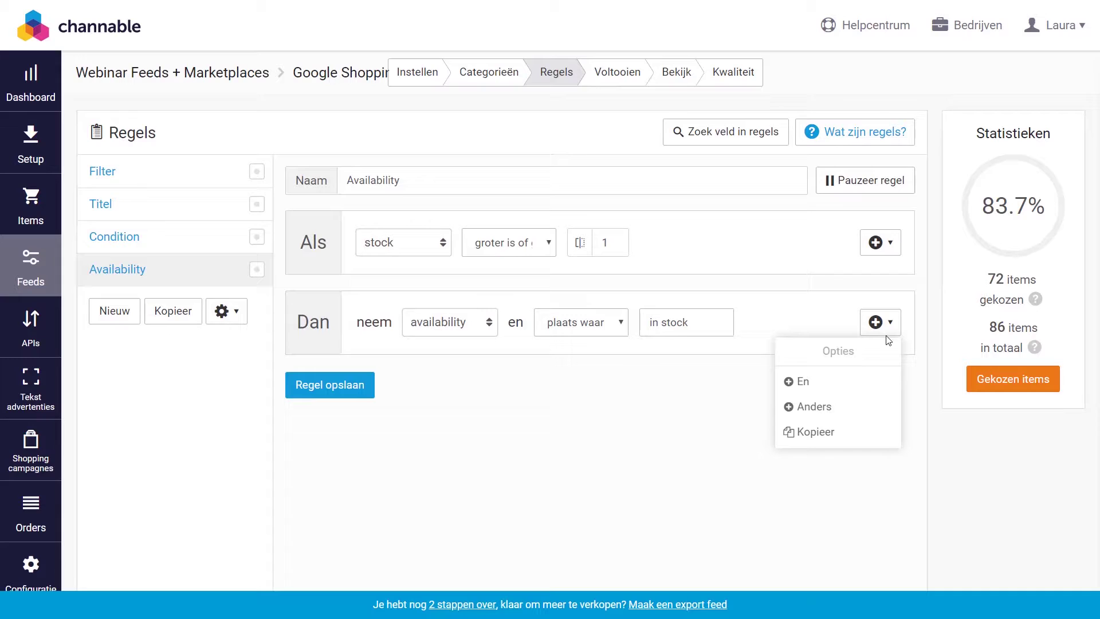
{"action": "left_click", "coordinate": [854, 407]}
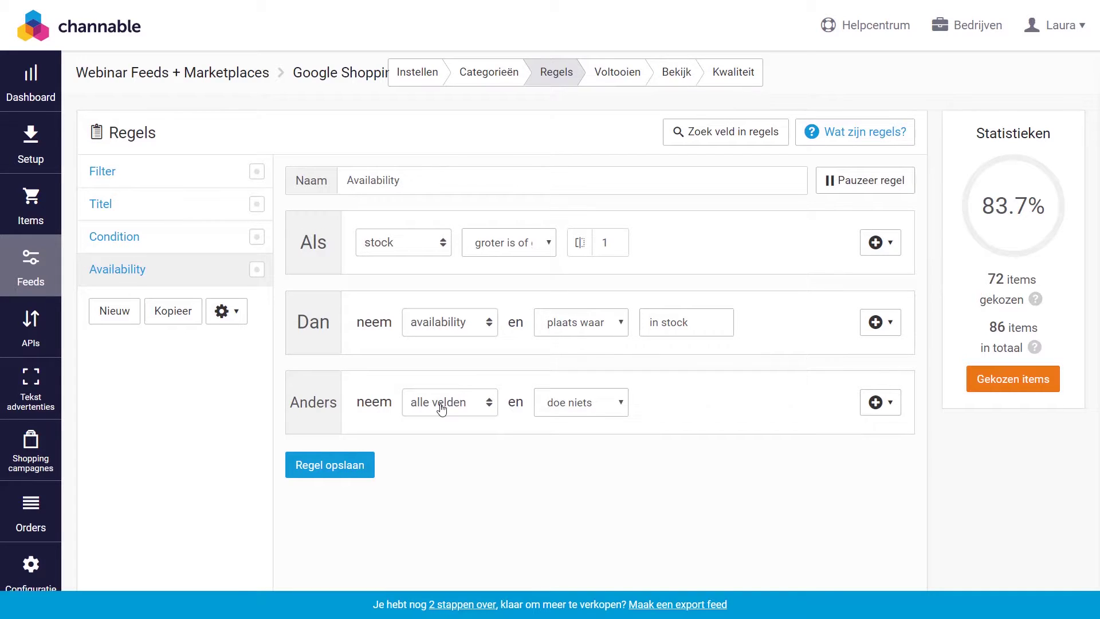
{"action": "left_click", "coordinate": [442, 408]}
{"action": "type", "text": "ava"}
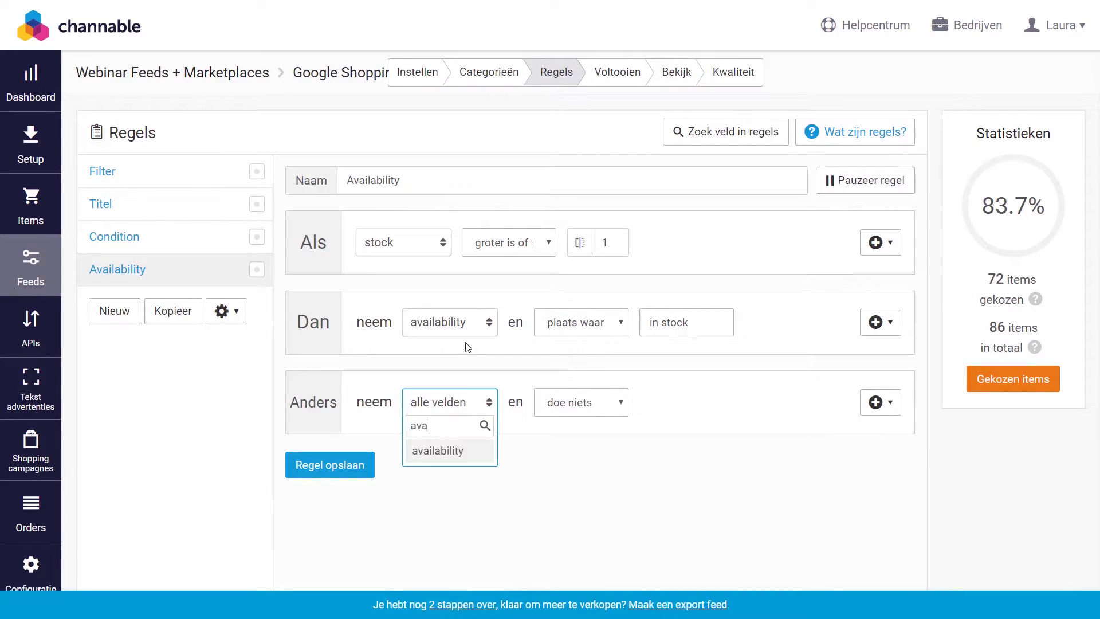
{"action": "key", "text": "Return"}
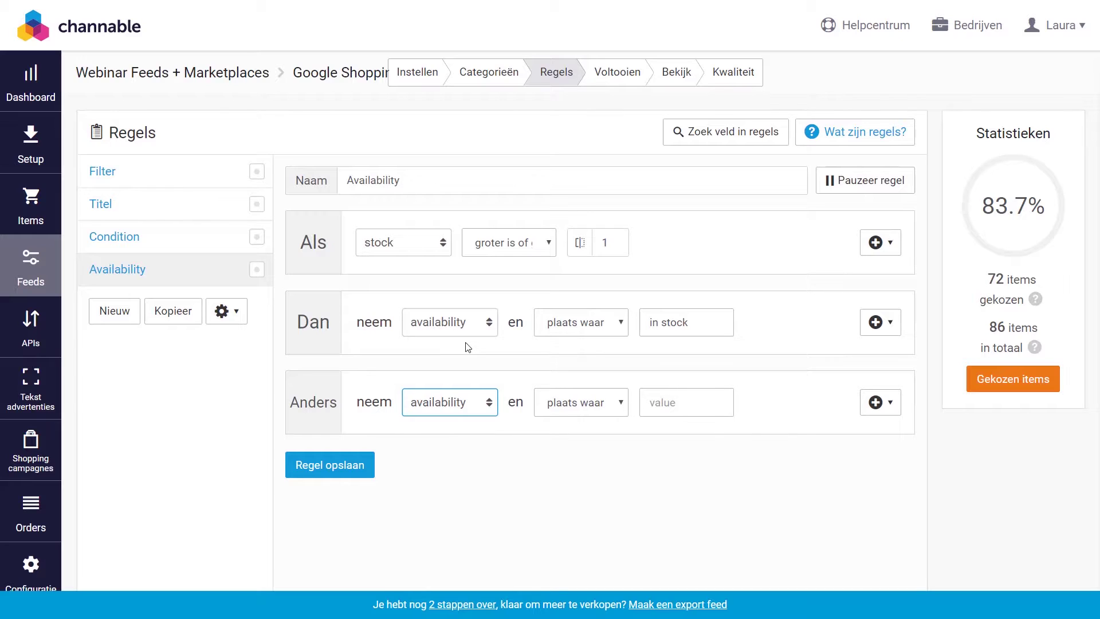
{"action": "key", "text": "Tab"}
{"action": "key", "text": "Tab"}
{"action": "type", "text": "o"}
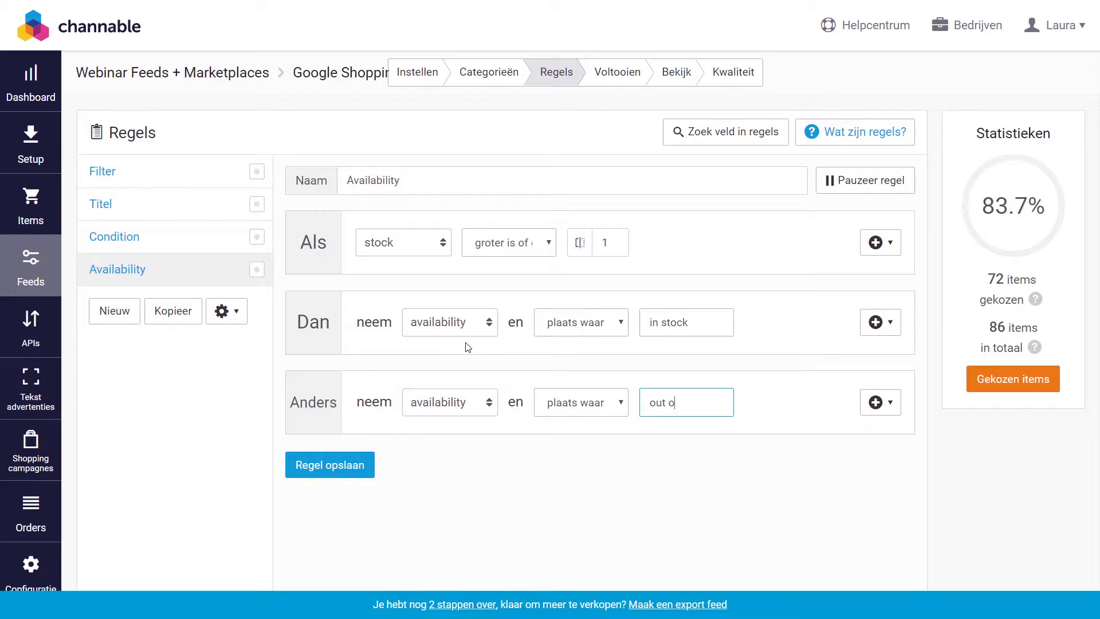
{"action": "type", "text": "ut of stock"}
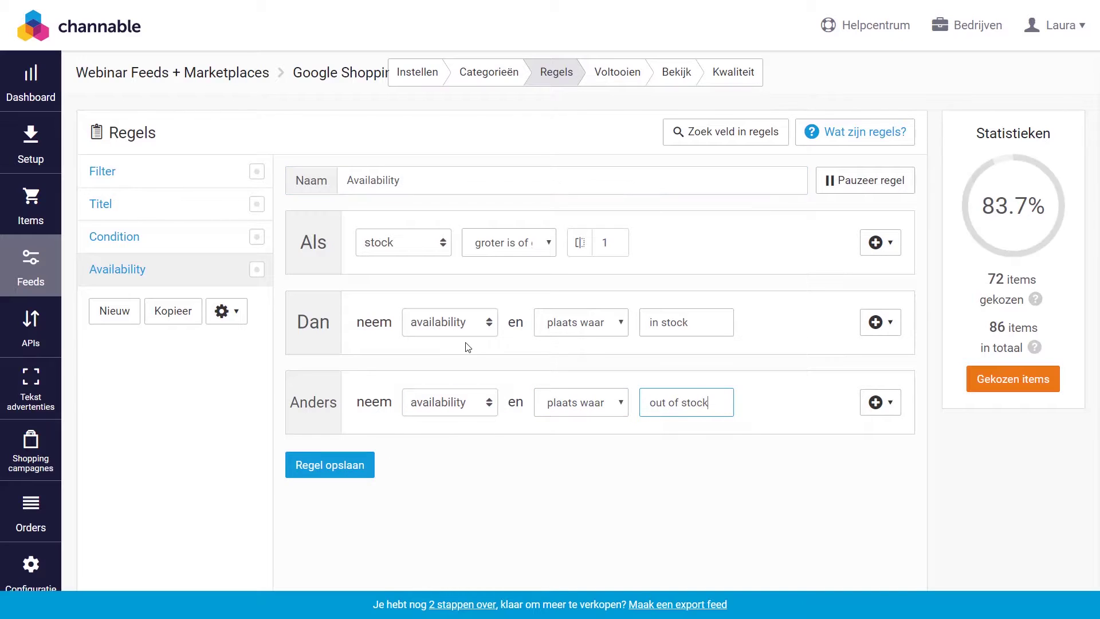
{"action": "left_click", "coordinate": [925, 355]}
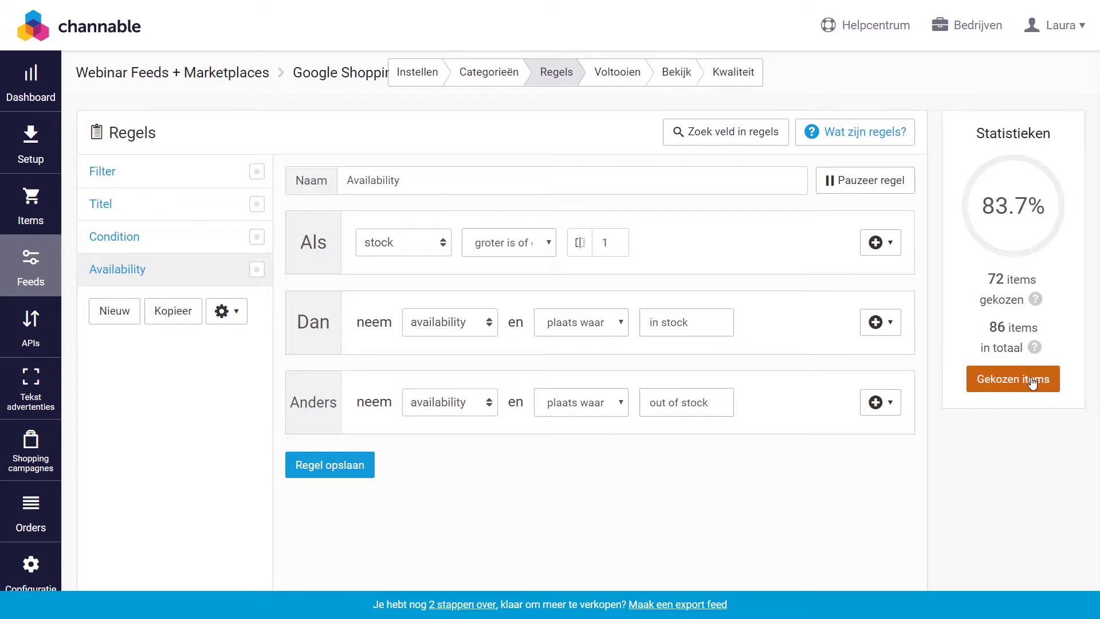
Preview the Availability rule's selected items, check the availability and stock fields of a D-rak Jongens T-shirt Ny Taxi item, and return to the rule
{"action": "left_click", "coordinate": [1031, 383]}
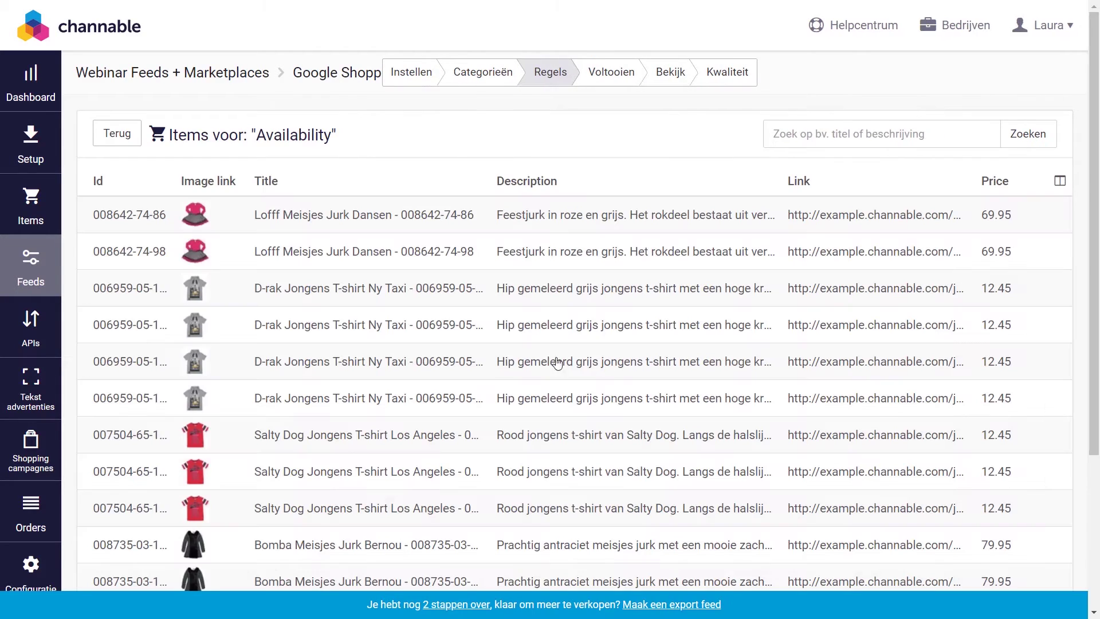
{"action": "left_click", "coordinate": [503, 363]}
{"action": "scroll", "coordinate": [95, 307], "scroll_direction": "down", "scroll_amount": 1}
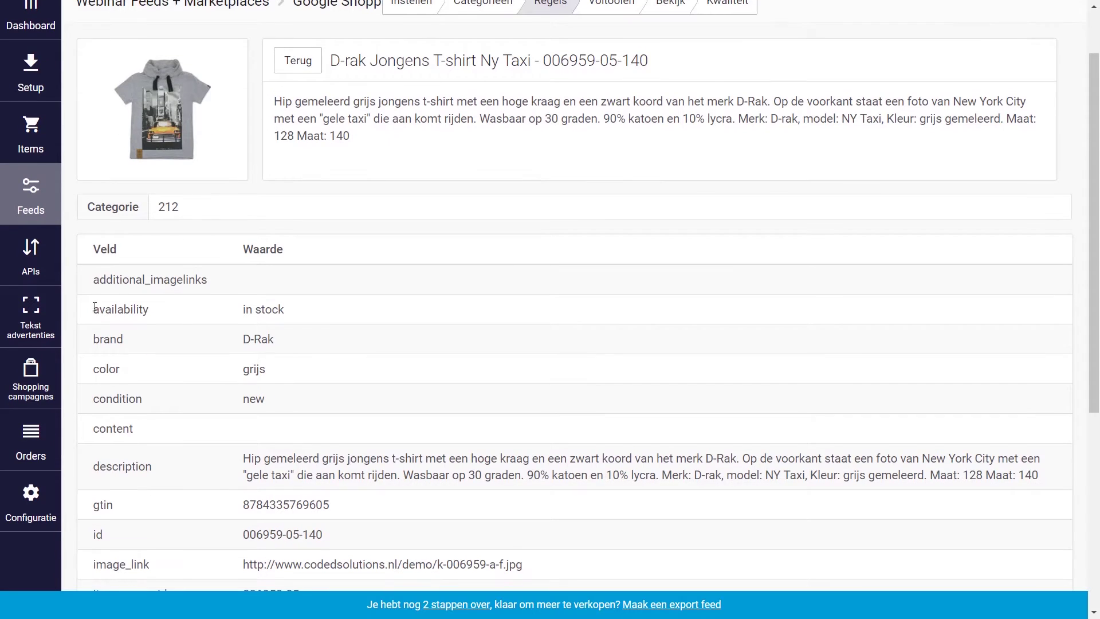
{"action": "left_click_drag", "start_coordinate": [91, 308], "coordinate": [295, 317]}
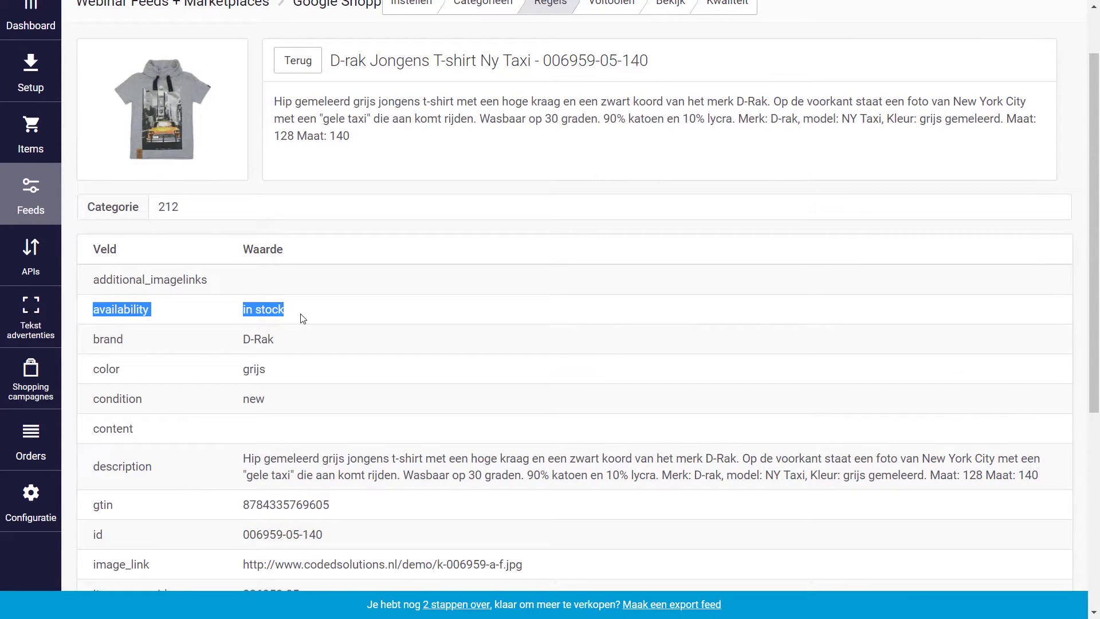
{"action": "scroll", "coordinate": [303, 318], "scroll_direction": "down", "scroll_amount": 5}
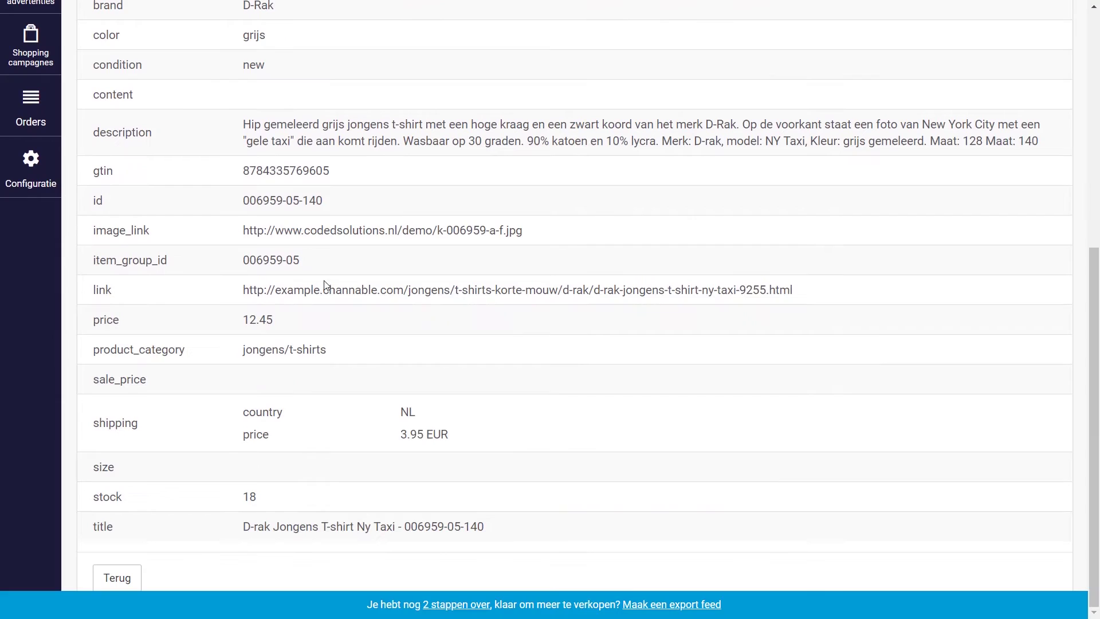
{"action": "double_click", "coordinate": [250, 497]}
{"action": "scroll", "coordinate": [257, 401], "scroll_direction": "up", "scroll_amount": 4}
{"action": "scroll", "coordinate": [248, 259], "scroll_direction": "up", "scroll_amount": 2}
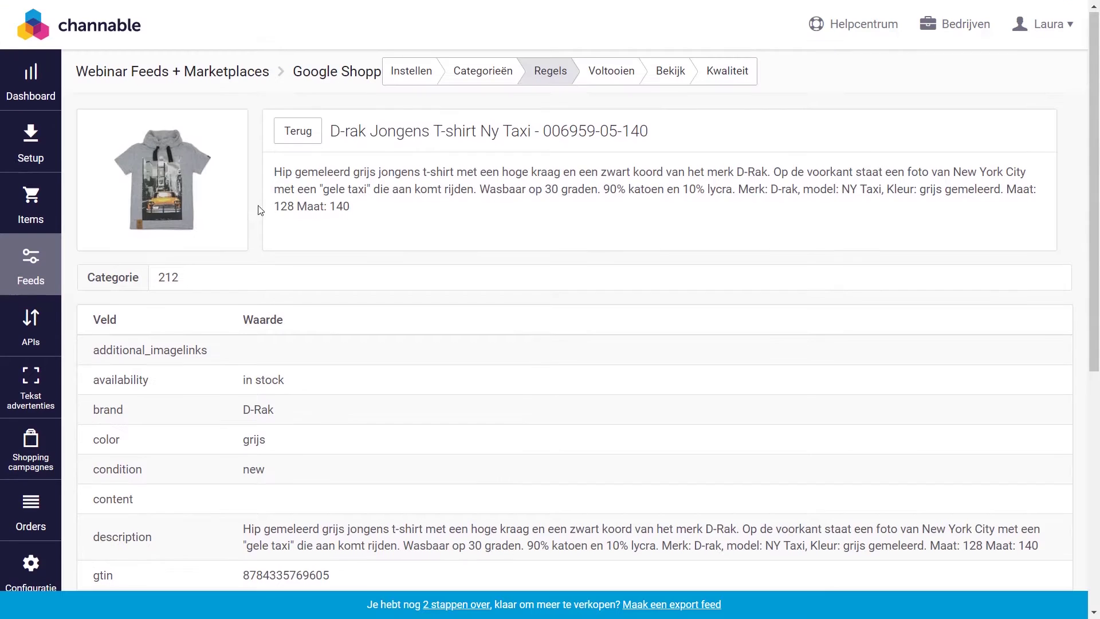
{"action": "left_click", "coordinate": [316, 136]}
{"action": "left_click", "coordinate": [129, 133]}
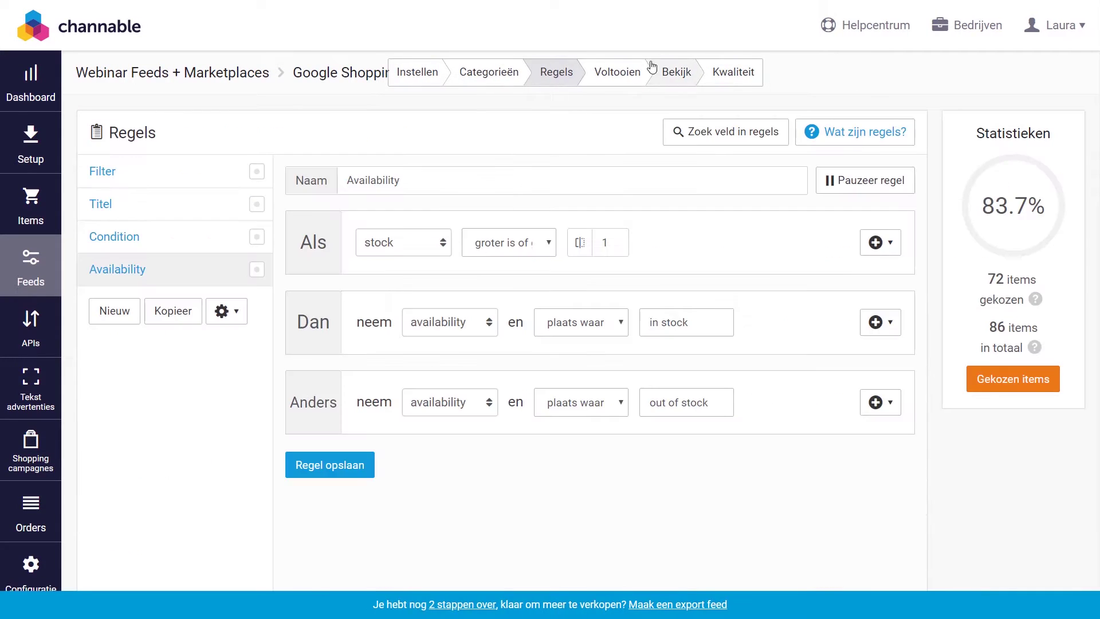
Review the field mapping of the required channel fields in the Voltooien stage
{"action": "left_click", "coordinate": [615, 72]}
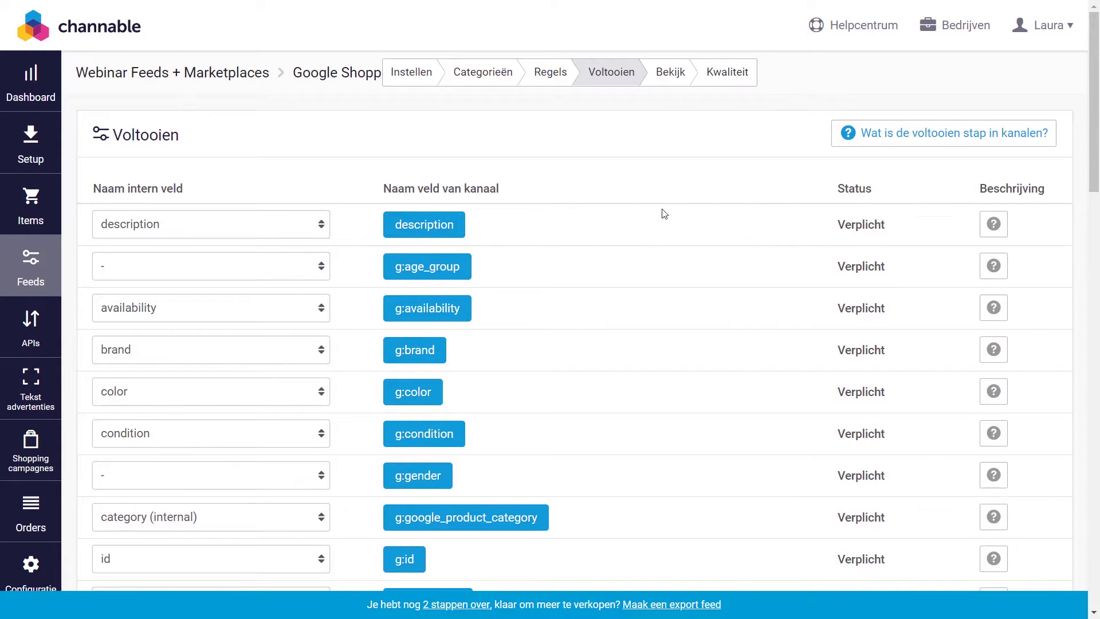
{"action": "scroll", "coordinate": [670, 209], "scroll_direction": "down", "scroll_amount": 2}
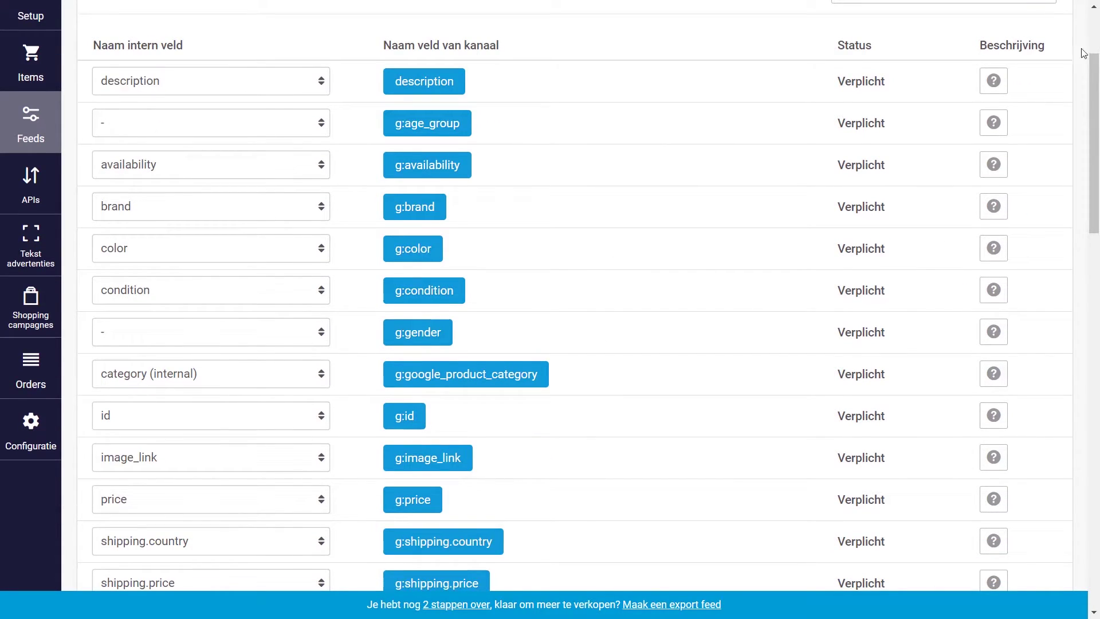
{"action": "scroll", "coordinate": [792, 385], "scroll_direction": "down", "scroll_amount": 1}
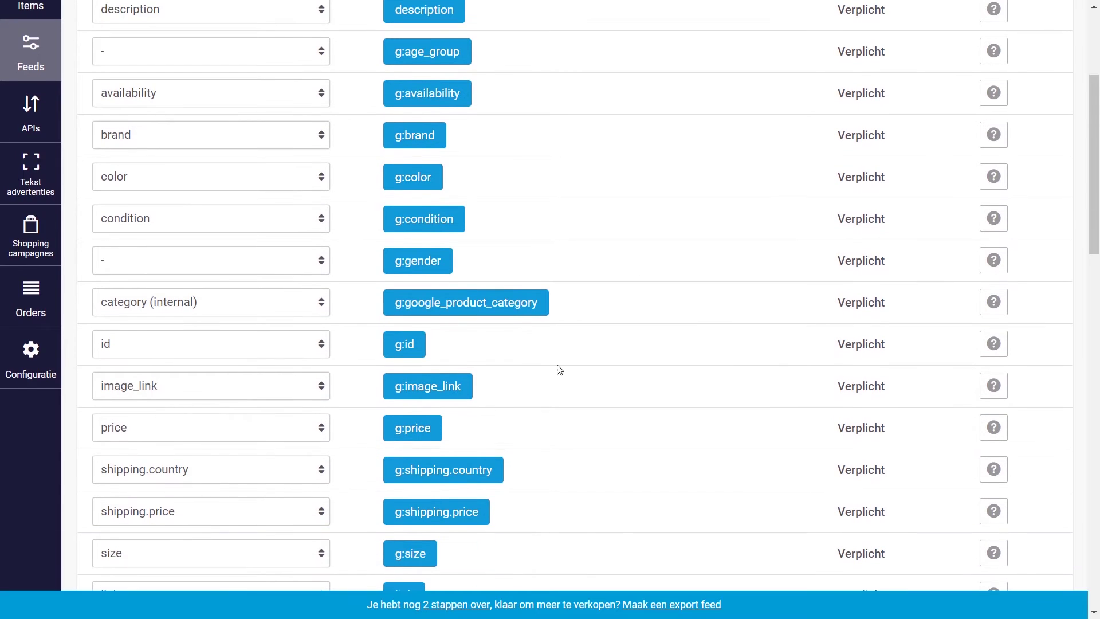
{"action": "scroll", "coordinate": [595, 390], "scroll_direction": "down", "scroll_amount": 2}
{"action": "scroll", "coordinate": [651, 395], "scroll_direction": "up", "scroll_amount": 5}
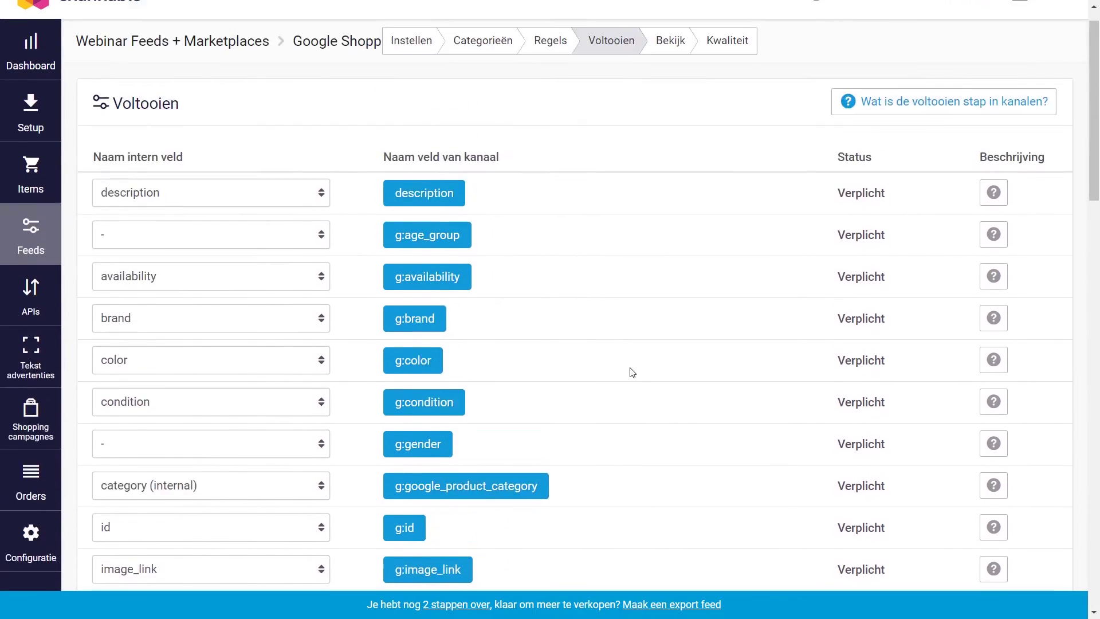
Review the feed's quality control problems and inspect the items whose description is empty
{"action": "left_click", "coordinate": [721, 78]}
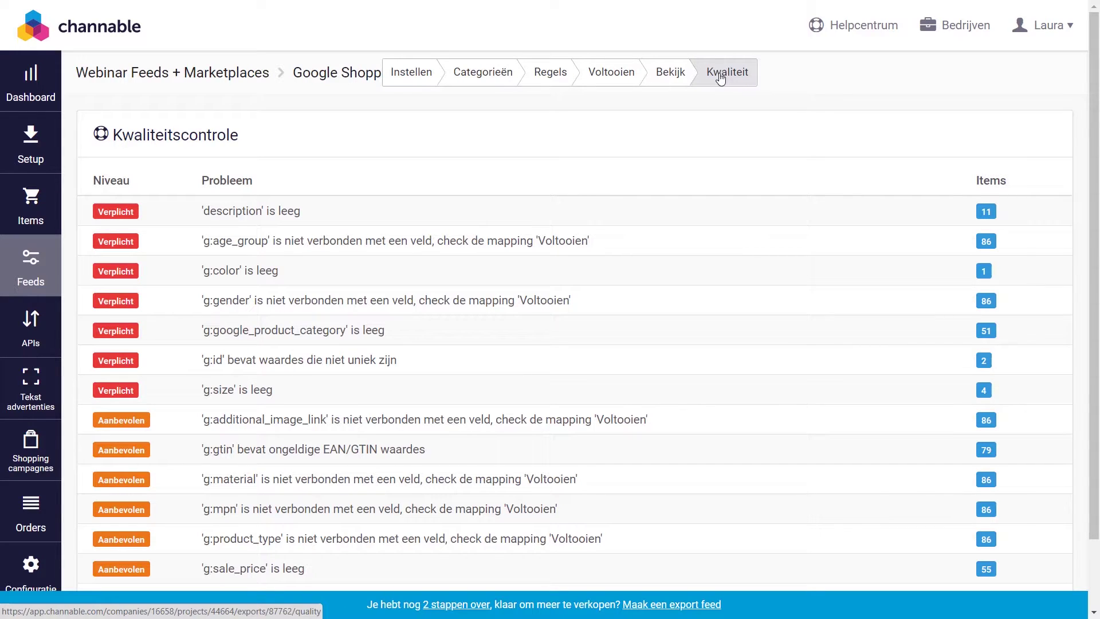
{"action": "left_click", "coordinate": [718, 219]}
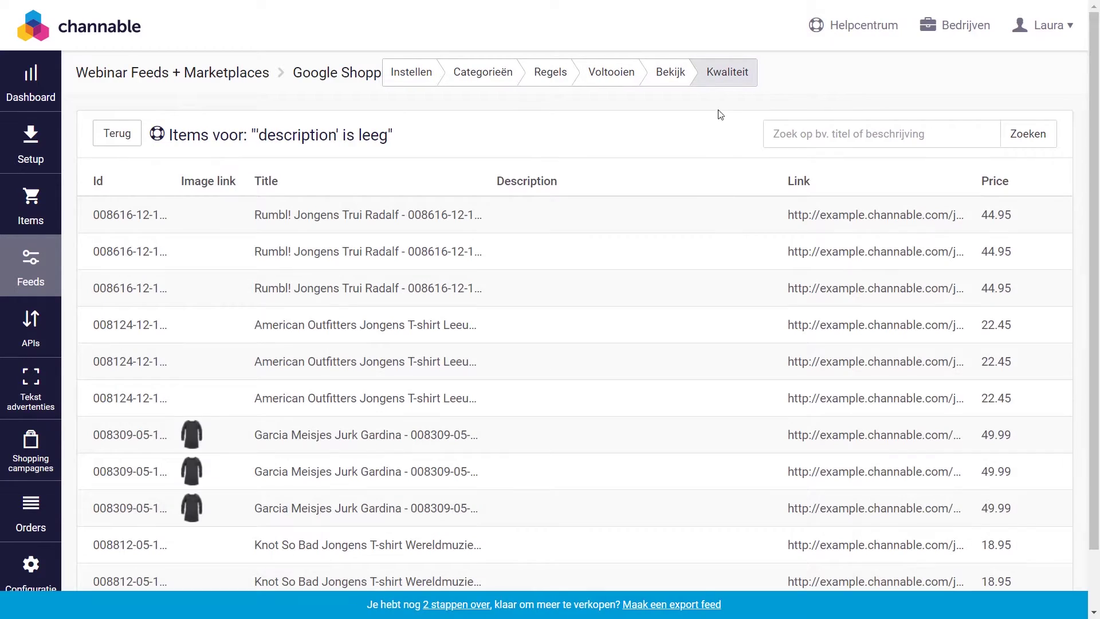
{"action": "left_click", "coordinate": [716, 79]}
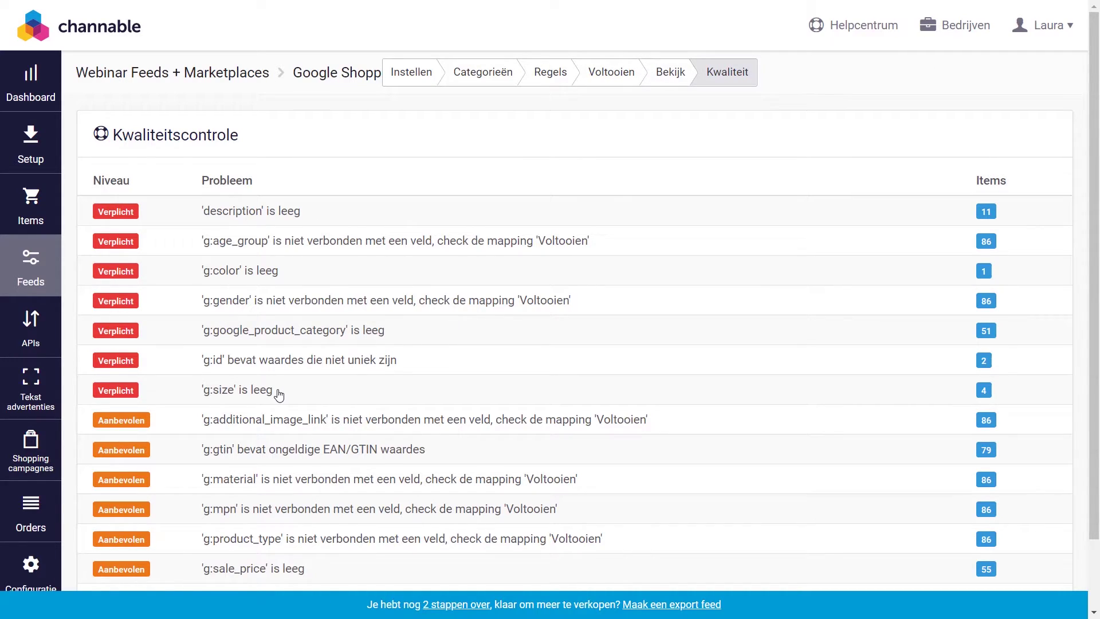
{"action": "scroll", "coordinate": [278, 378], "scroll_direction": "down", "scroll_amount": 2}
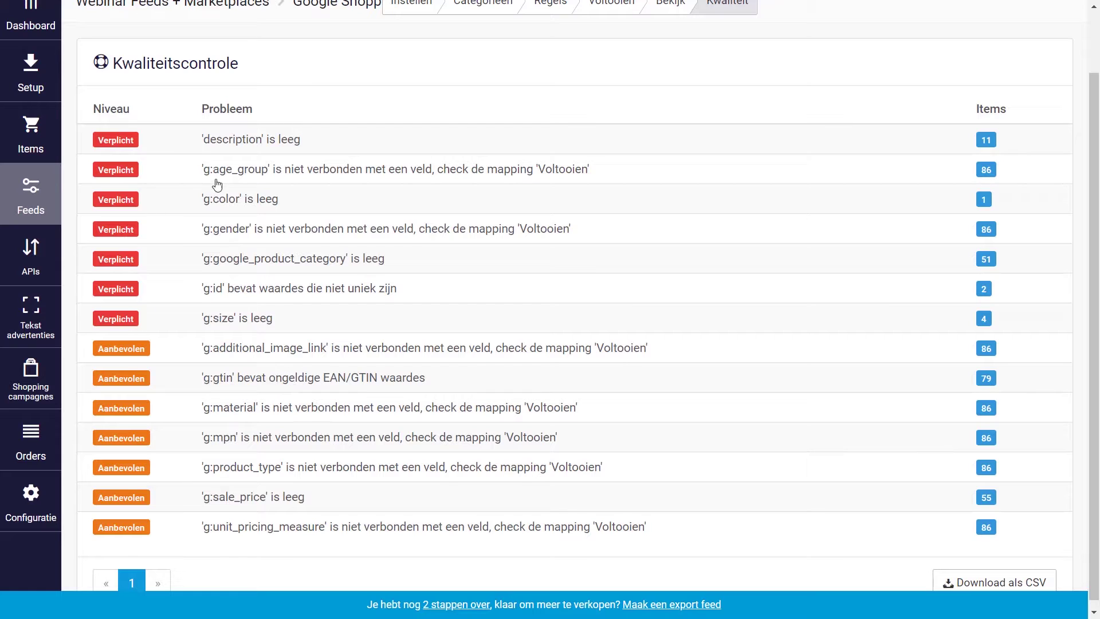
{"action": "scroll", "coordinate": [205, 304], "scroll_direction": "up", "scroll_amount": 1}
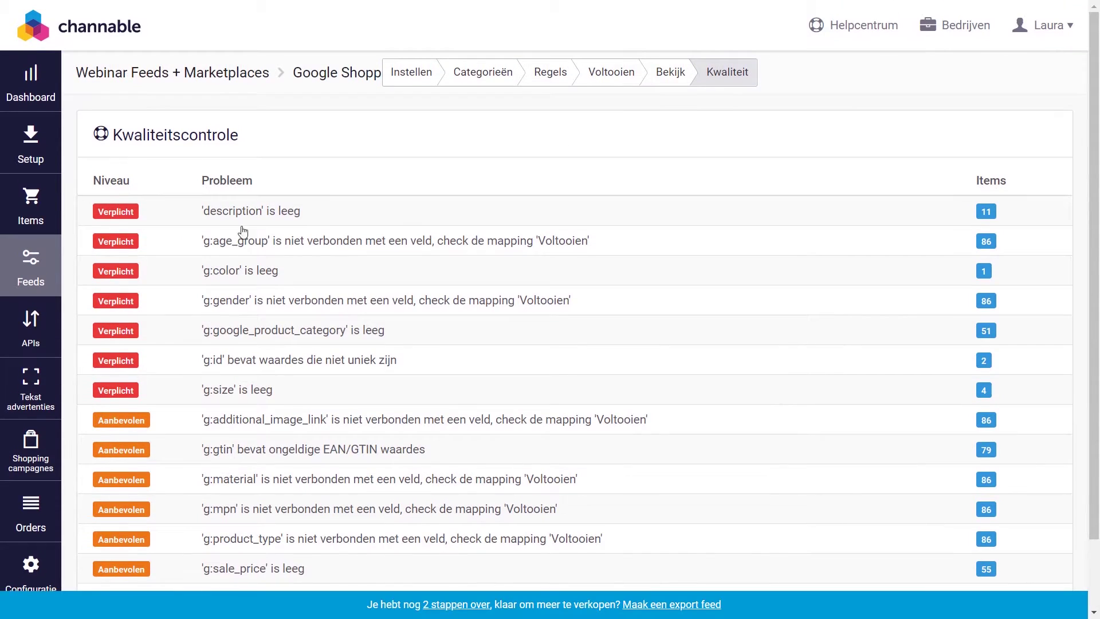
Go back to the feed's Instellen stage and browse the help articles on adding a new feed
{"action": "left_click", "coordinate": [661, 84]}
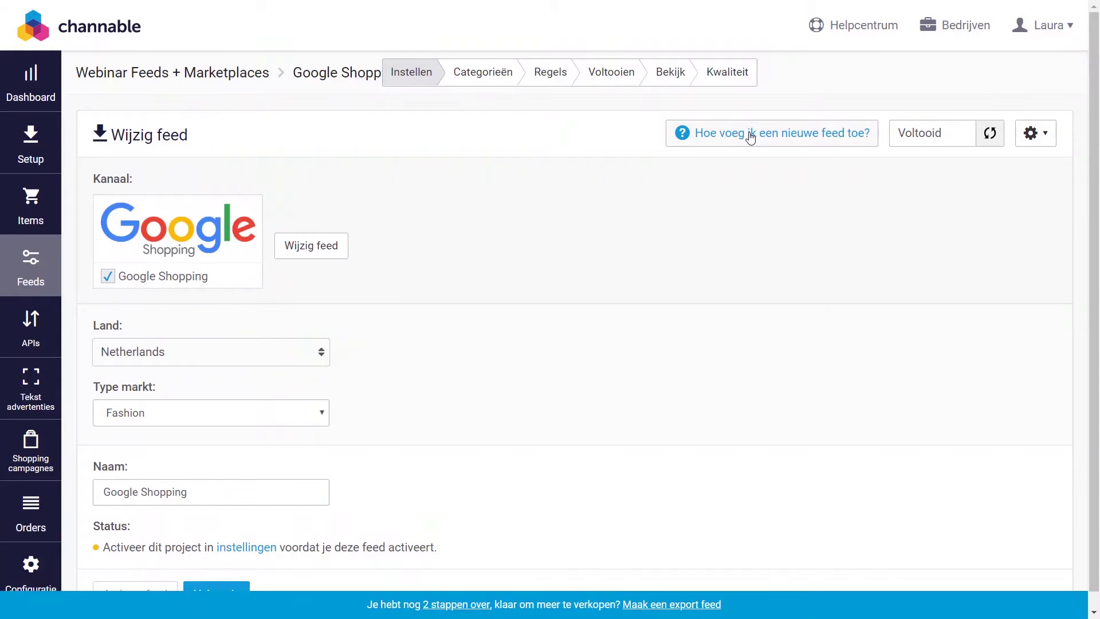
{"action": "left_click", "coordinate": [750, 136]}
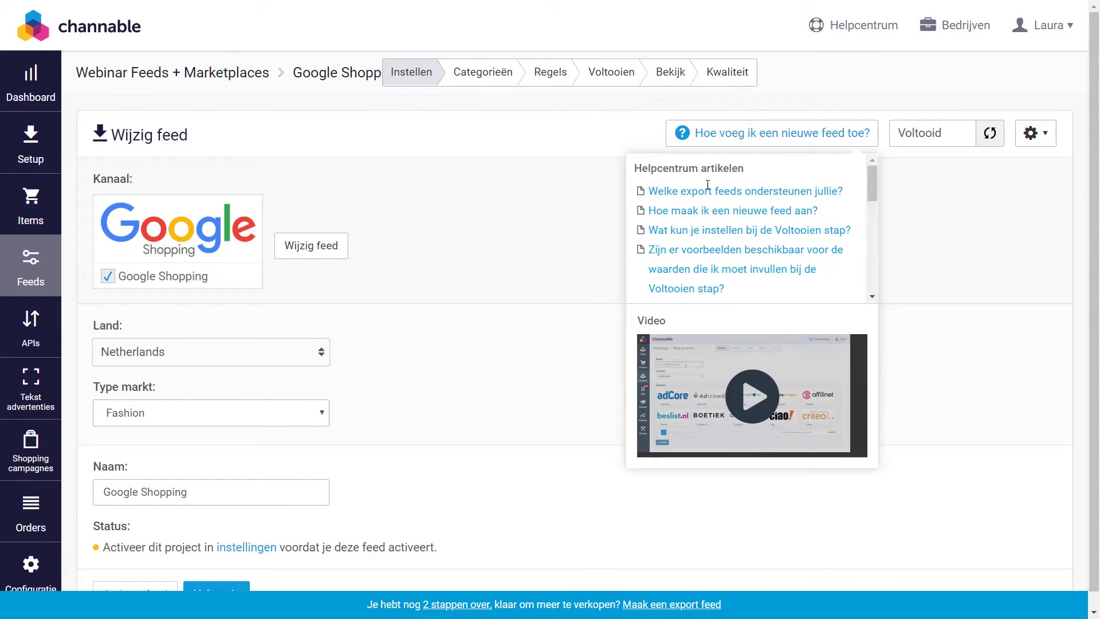
{"action": "scroll", "coordinate": [720, 254], "scroll_direction": "down", "scroll_amount": 3}
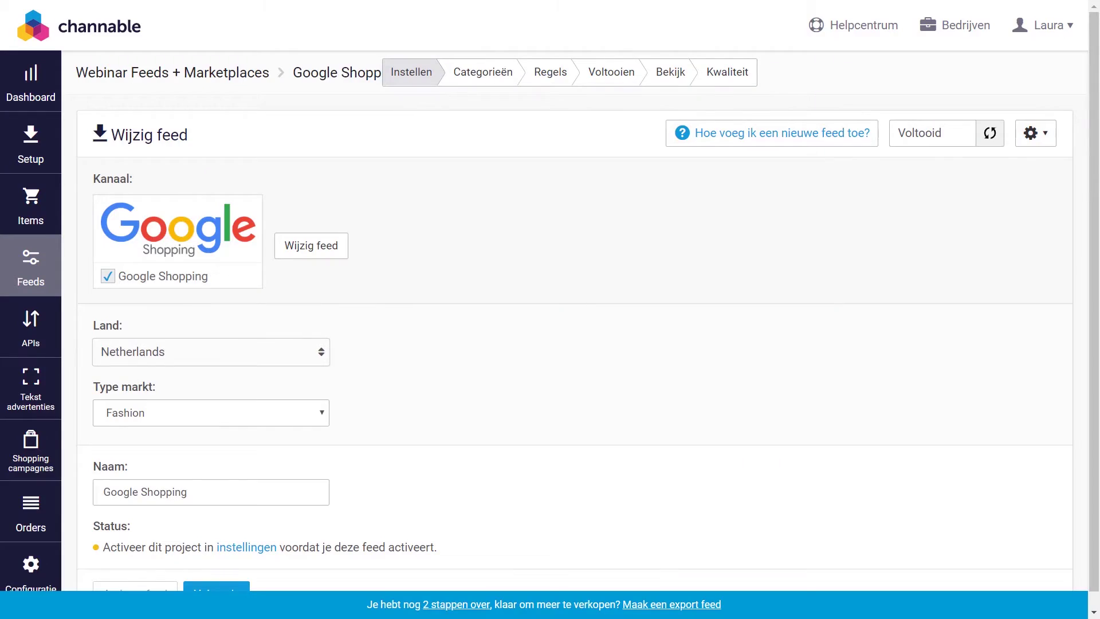
Start a new marketplace API and add an Amazon connection to it
{"action": "left_click", "coordinate": [18, 345]}
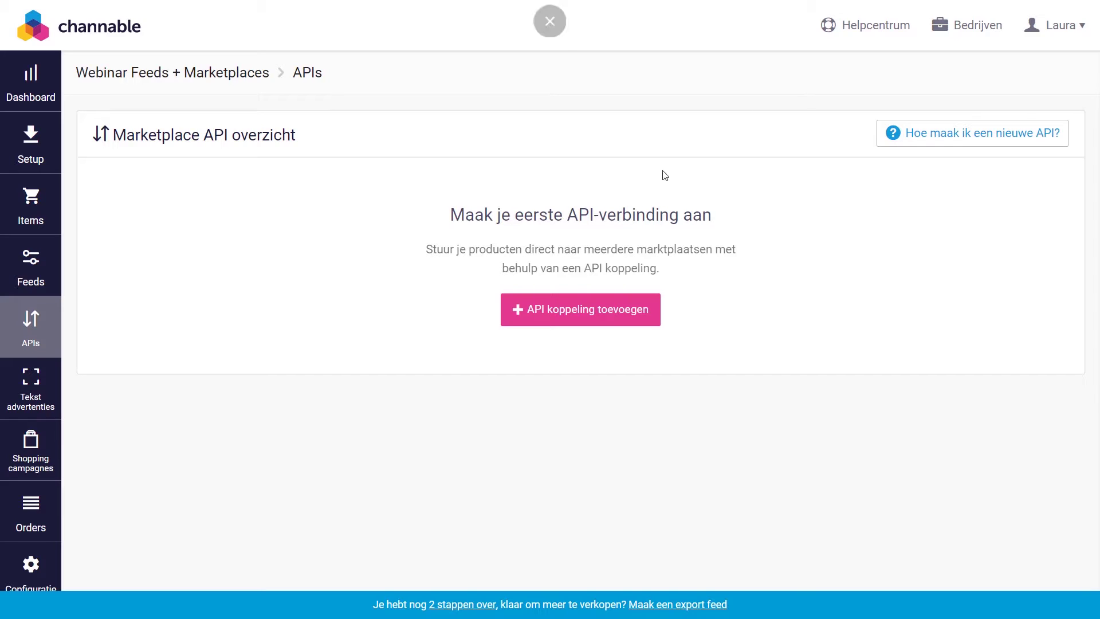
{"action": "left_click", "coordinate": [610, 310]}
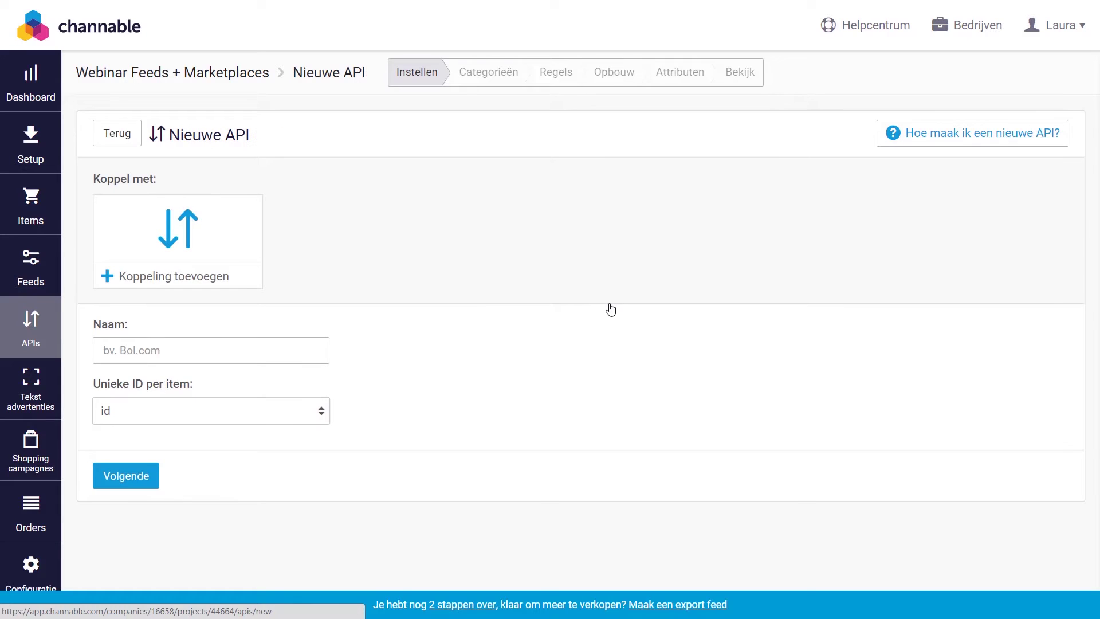
{"action": "left_click", "coordinate": [209, 258]}
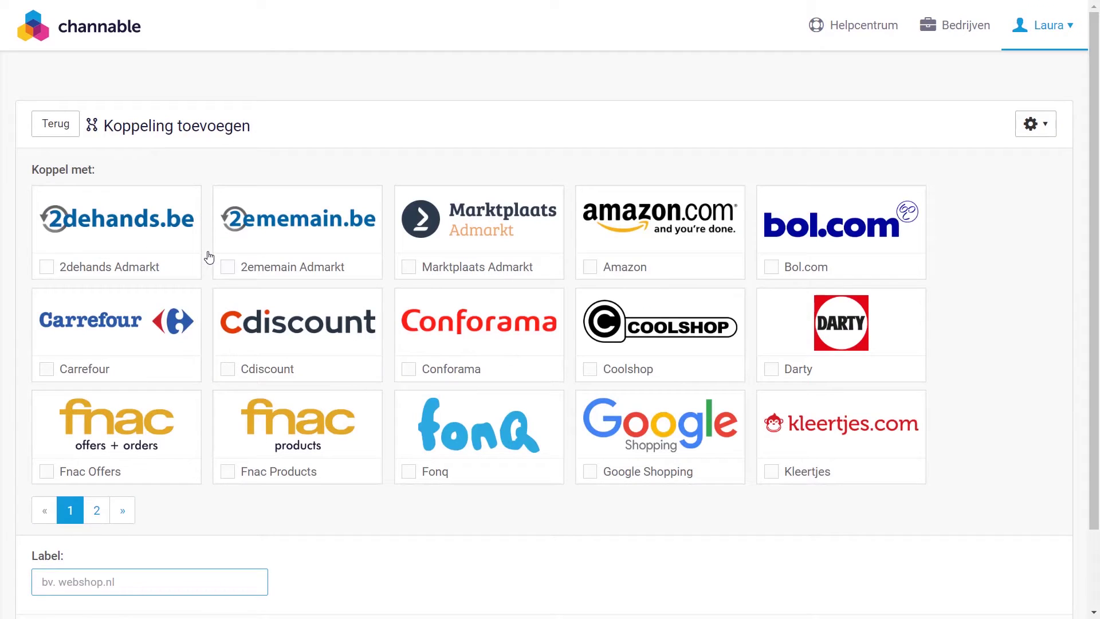
{"action": "left_click", "coordinate": [709, 237]}
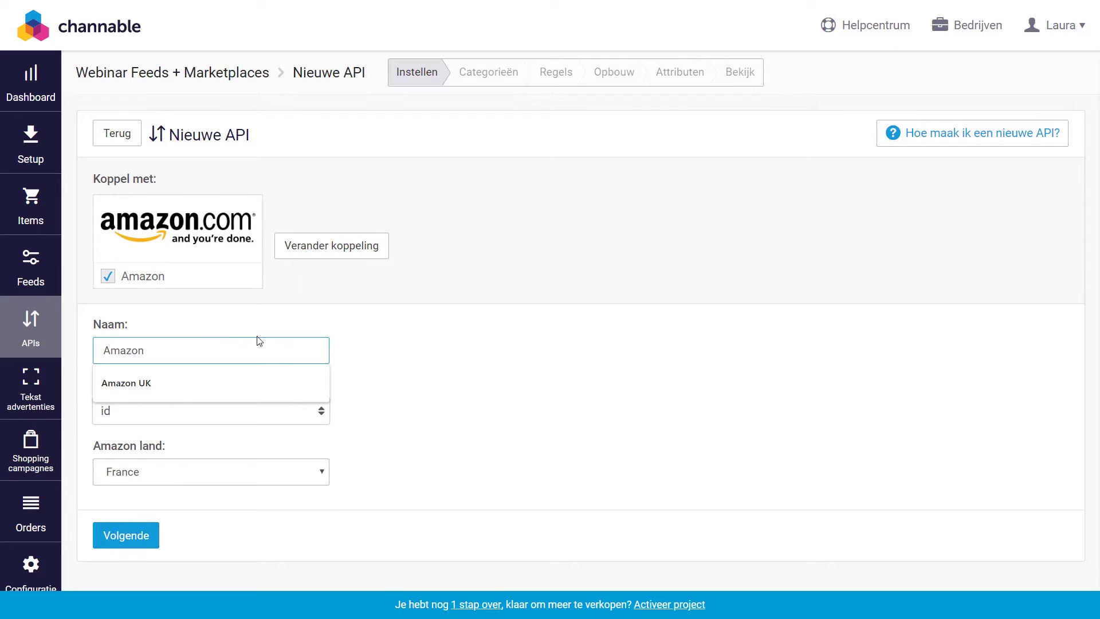
Keep the API name Amazon, set the Amazon country to United Kingdom, and continue to the categories stage
{"action": "left_click", "coordinate": [425, 331]}
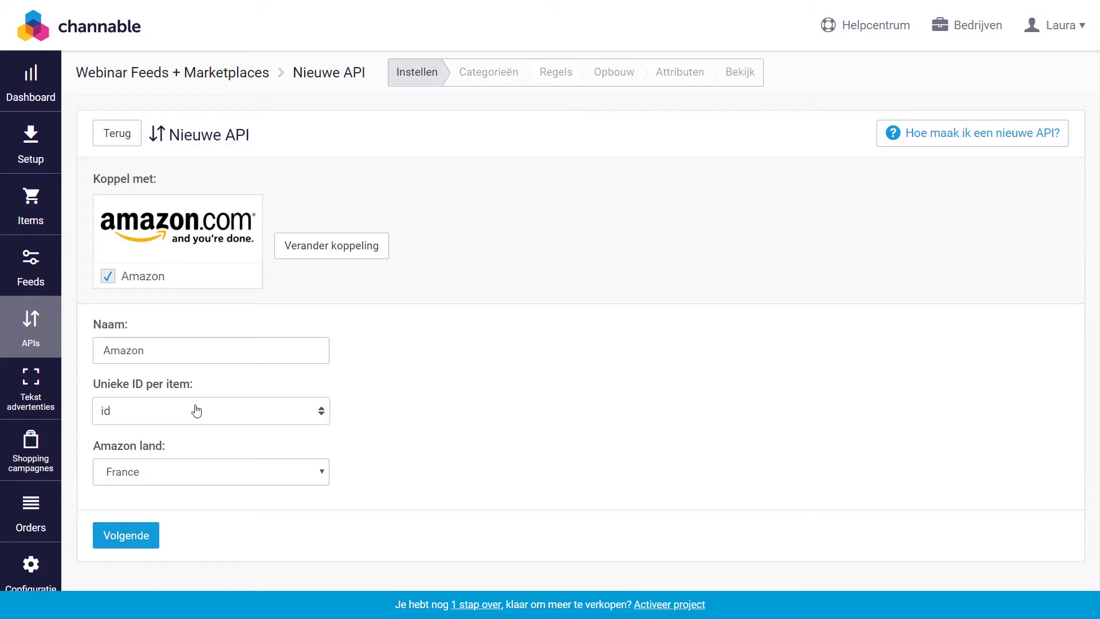
{"action": "left_click", "coordinate": [142, 477]}
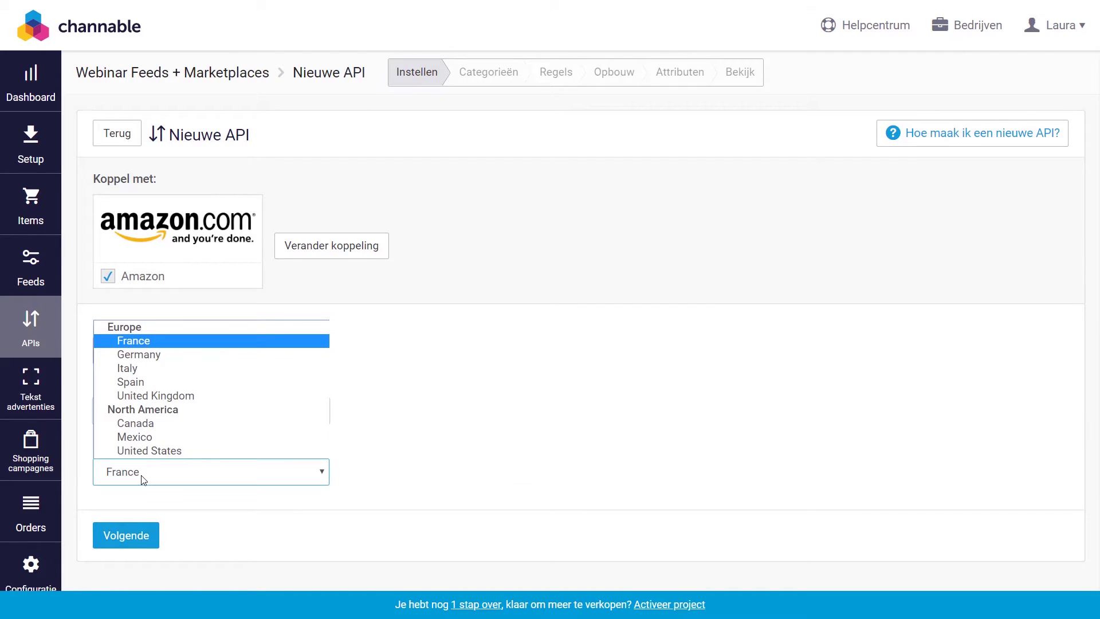
{"action": "left_click", "coordinate": [205, 401]}
{"action": "left_click", "coordinate": [132, 543]}
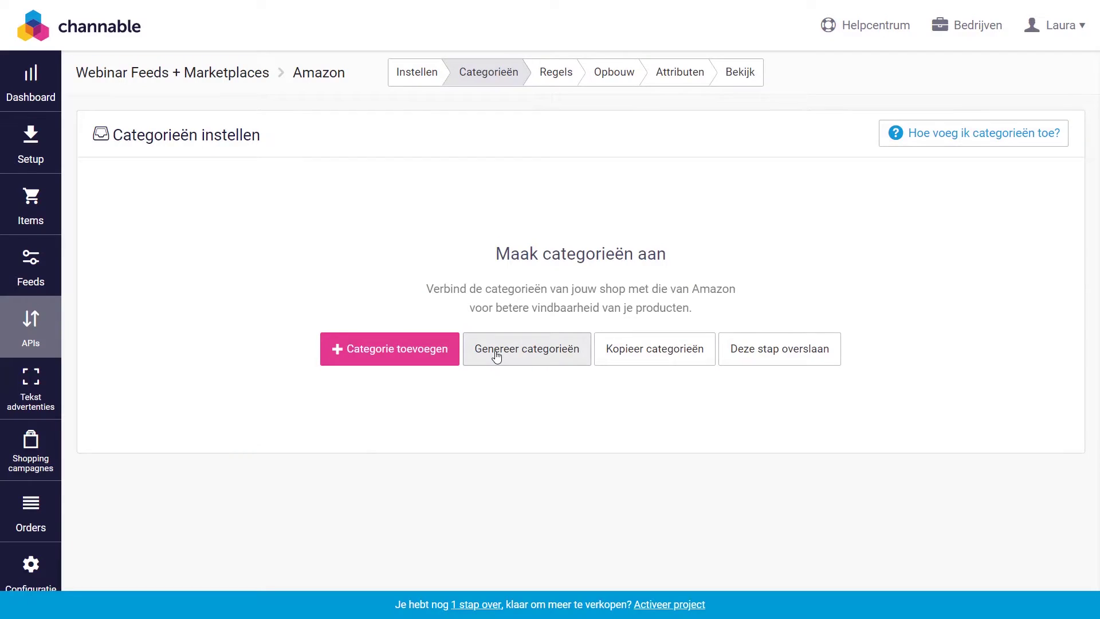
Generate the Amazon categories from the product_category field
{"action": "left_click", "coordinate": [493, 350]}
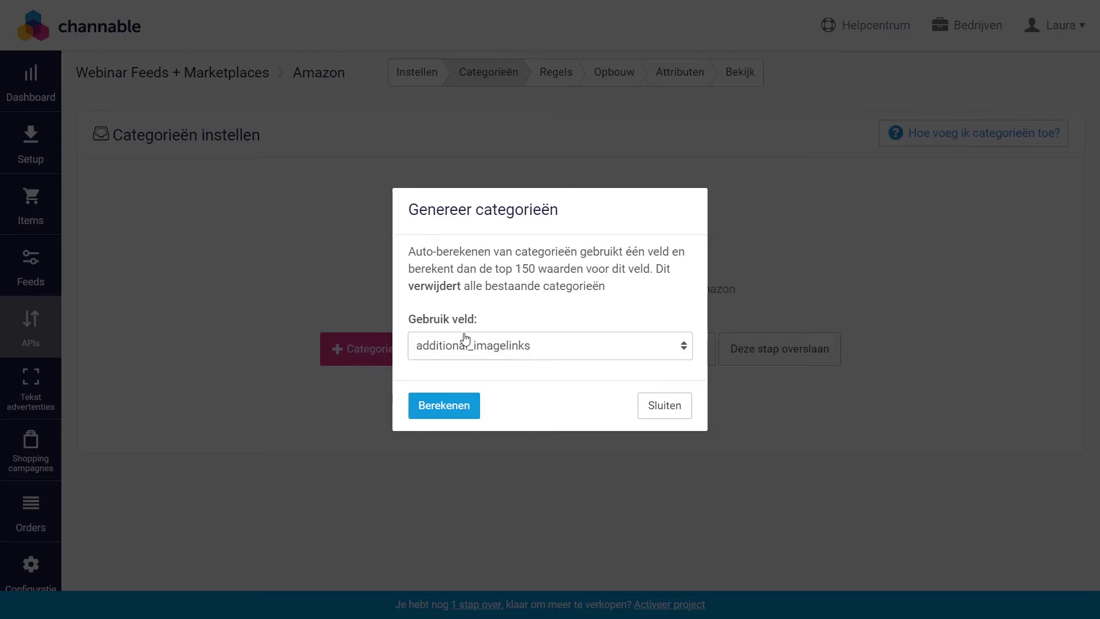
{"action": "left_click", "coordinate": [465, 340]}
{"action": "type", "text": "prod"}
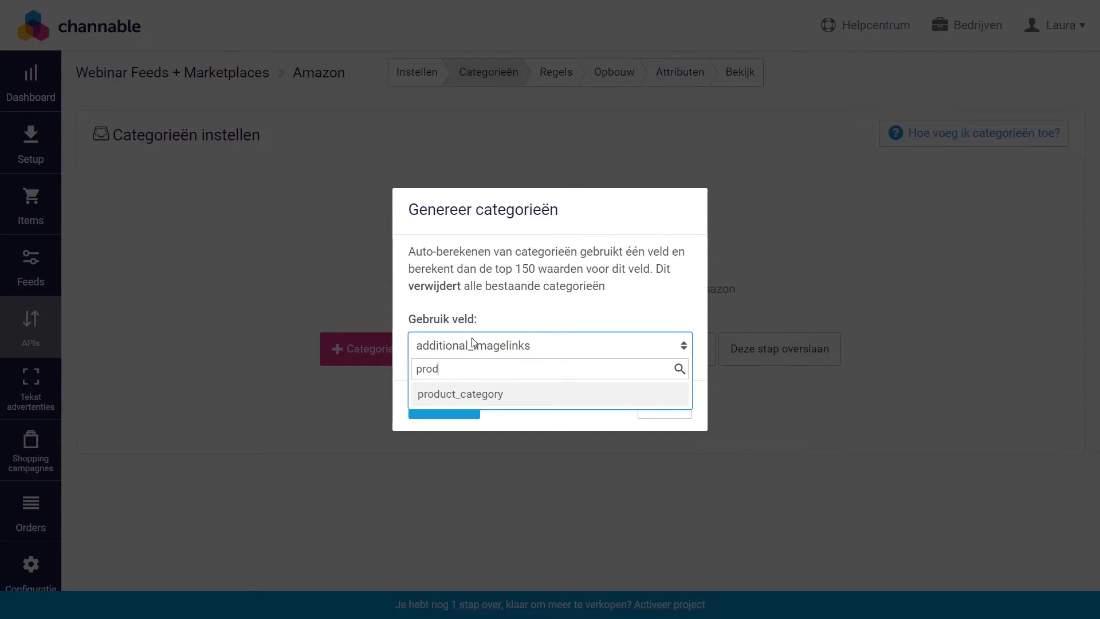
{"action": "key", "text": "Return"}
{"action": "left_click", "coordinate": [416, 401]}
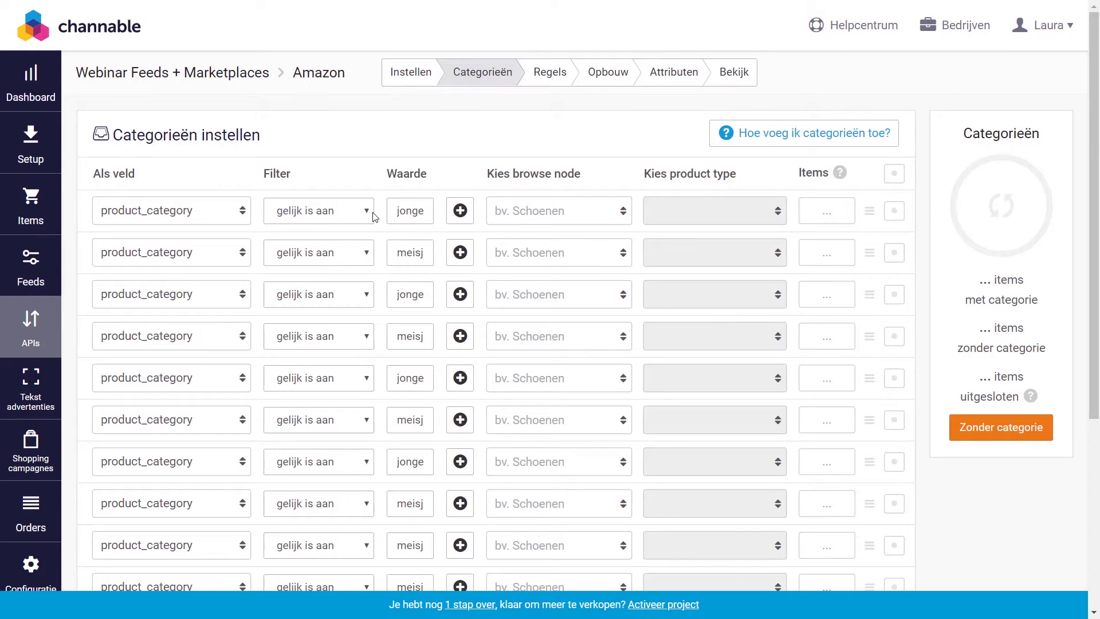
Find a shirt browse node for the first category and assign Automotive > Gifts & Merchandise > Apparel > Polo Shirts
{"action": "double_click", "coordinate": [409, 211]}
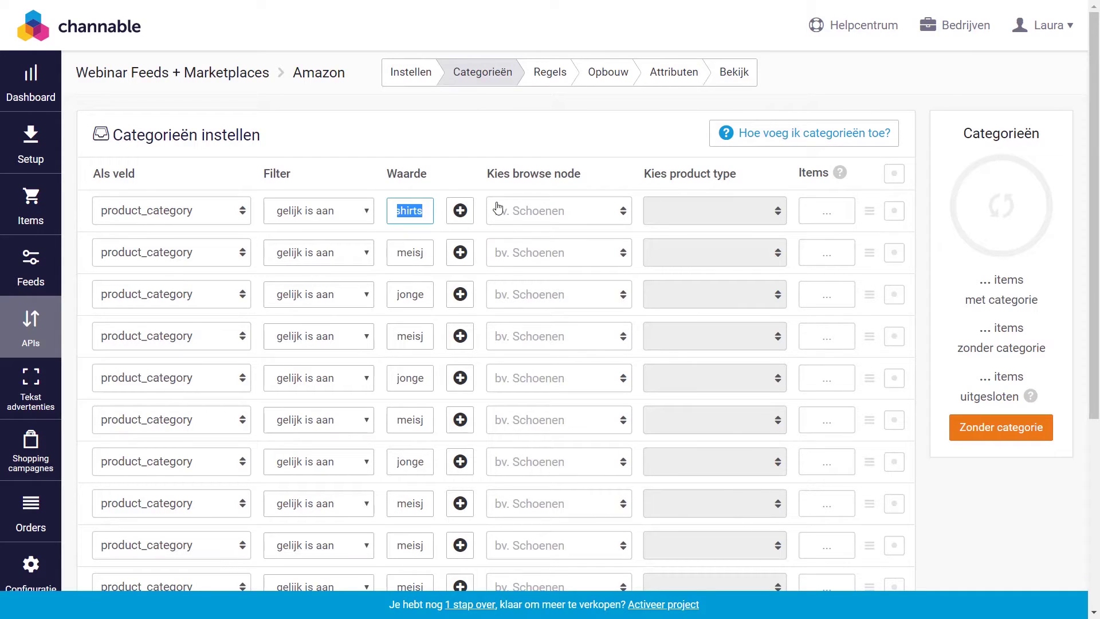
{"action": "left_click", "coordinate": [532, 217]}
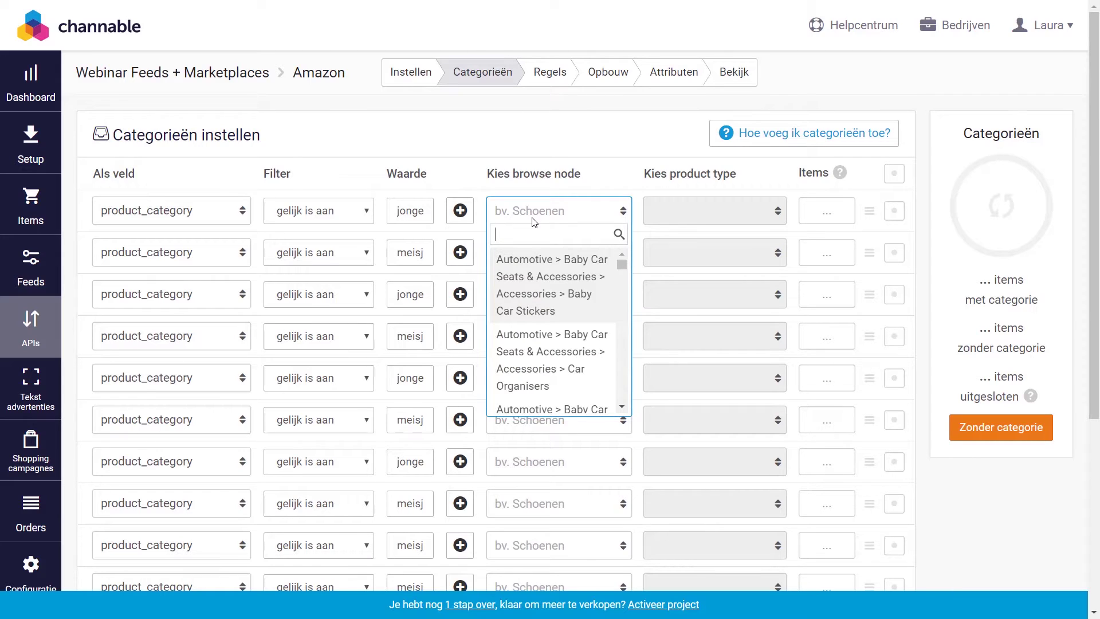
{"action": "type", "text": "jonngens"}
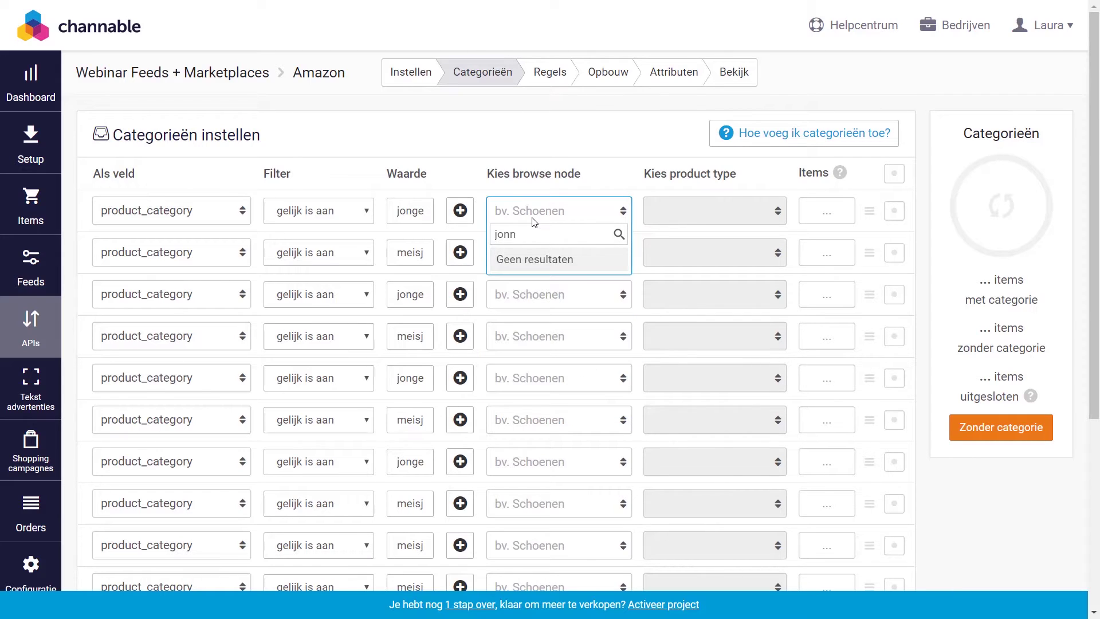
{"action": "key", "text": "BackSpace"}
{"action": "type", "text": "gens t"}
{"action": "key", "text": "BackSpace"}
{"action": "type", "text": "shirt"}
{"action": "left_click_drag", "start_coordinate": [593, 239], "coordinate": [410, 237]}
{"action": "type", "text": "shir"}
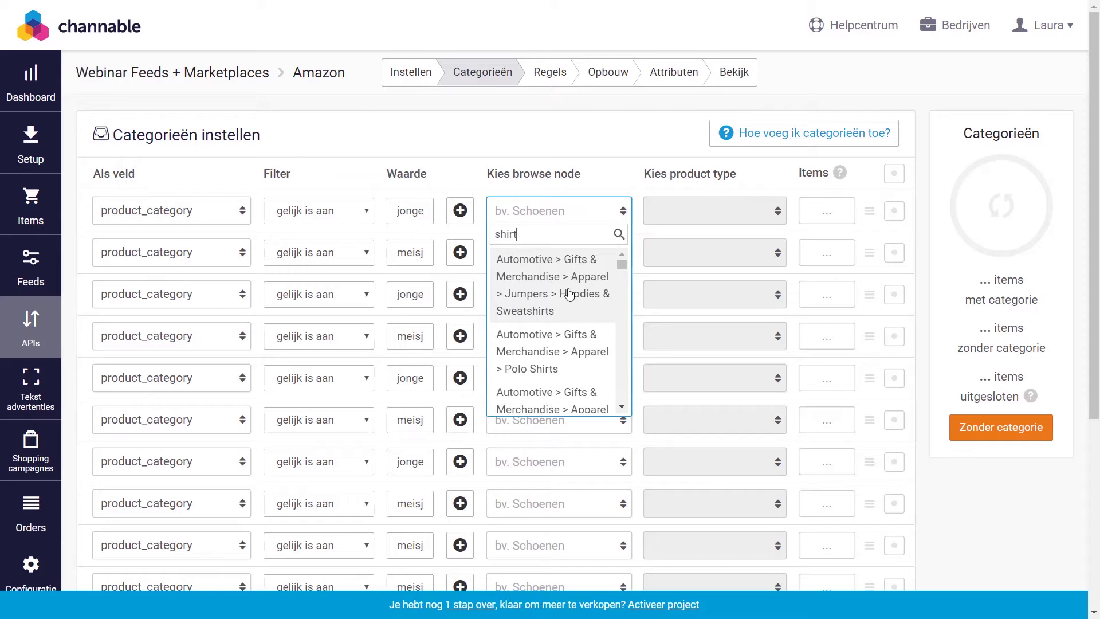
{"action": "left_click", "coordinate": [565, 360]}
Assign the browse node Baby Products > Baby Clothing > Baby Girls 0-24m > Dresses to the second category and save the categories
{"action": "key", "text": "Tab"}
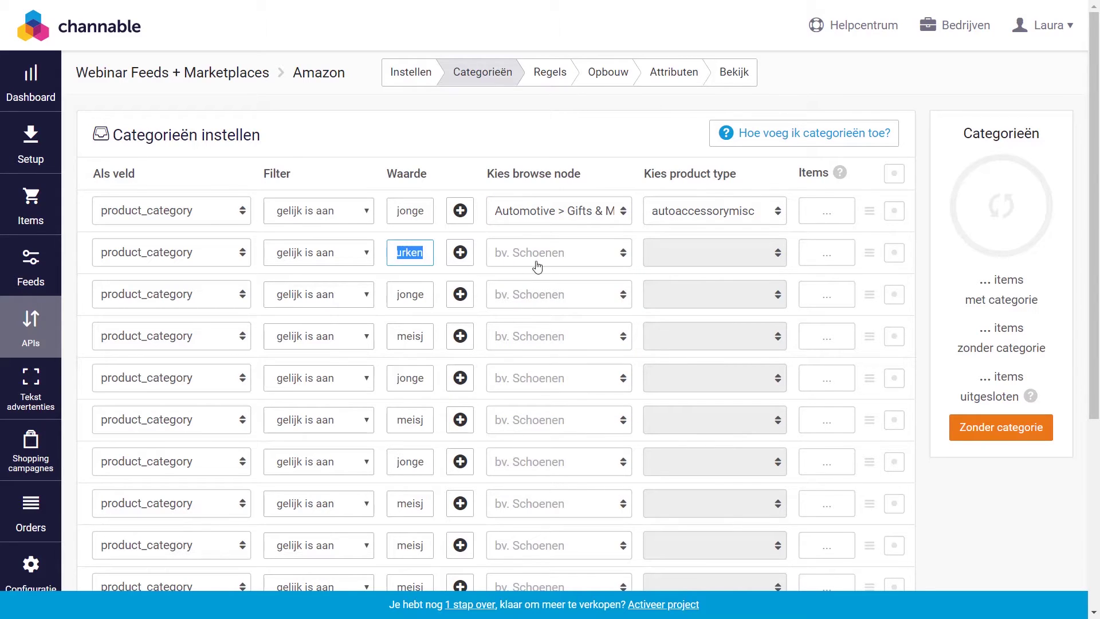
{"action": "left_click", "coordinate": [576, 257]}
{"action": "type", "text": "dres"}
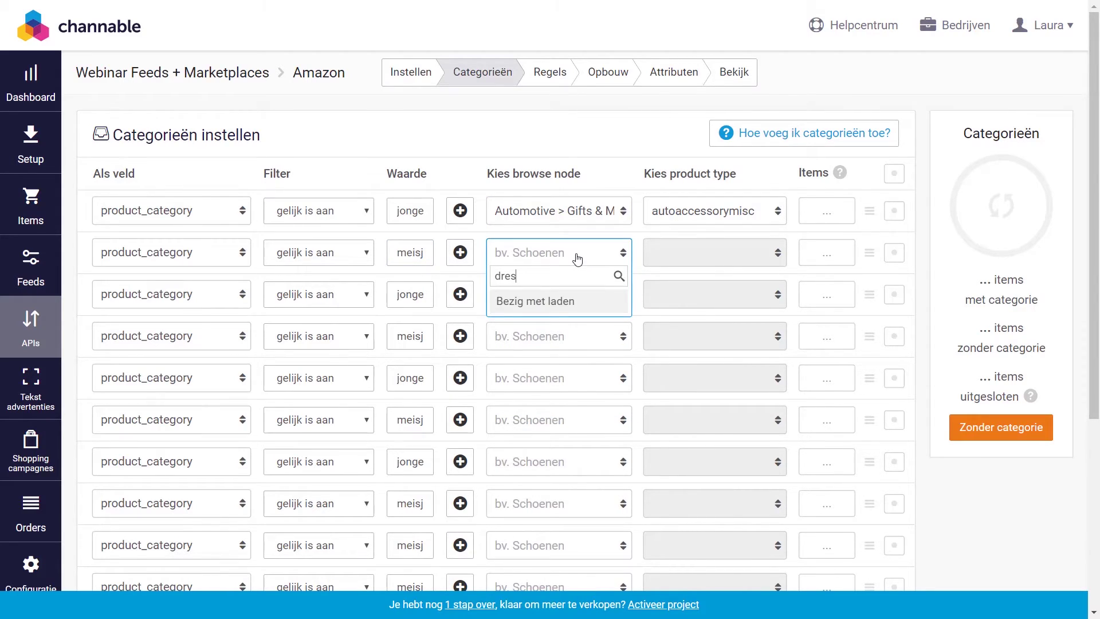
{"action": "type", "text": "s"}
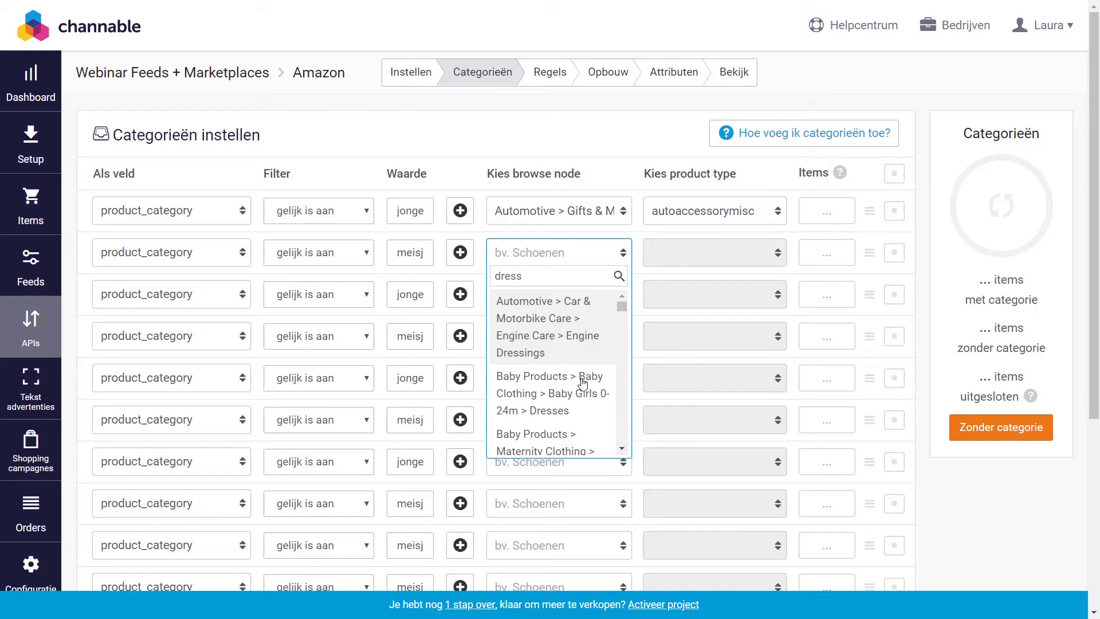
{"action": "left_click", "coordinate": [582, 382]}
{"action": "scroll", "coordinate": [553, 348], "scroll_direction": "down", "scroll_amount": 3}
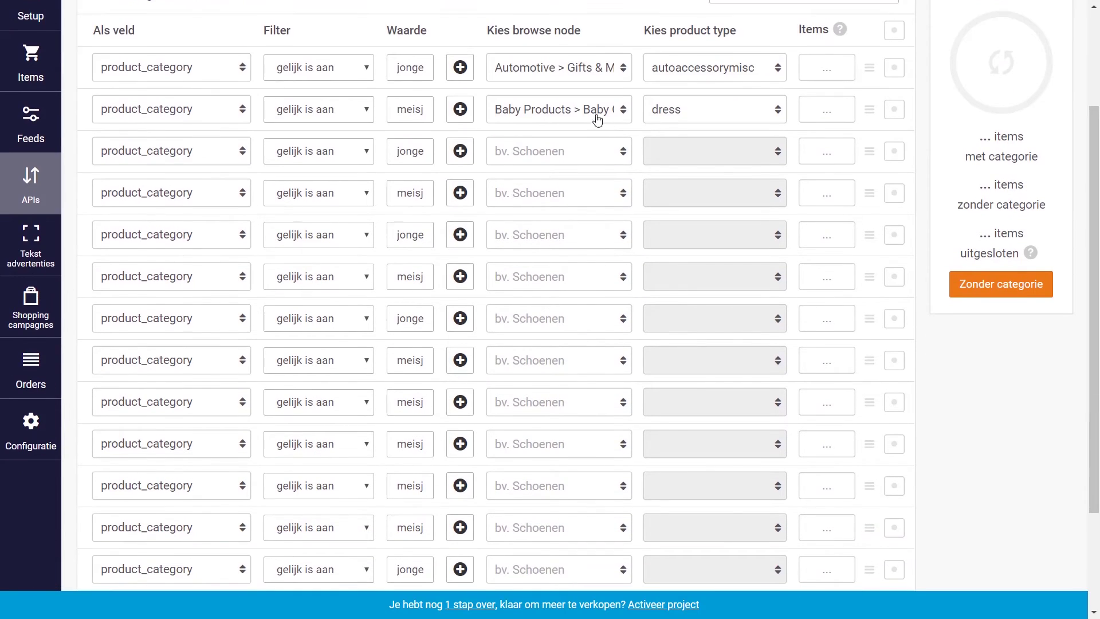
{"action": "scroll", "coordinate": [459, 294], "scroll_direction": "down", "scroll_amount": 3}
{"action": "left_click", "coordinate": [250, 571]}
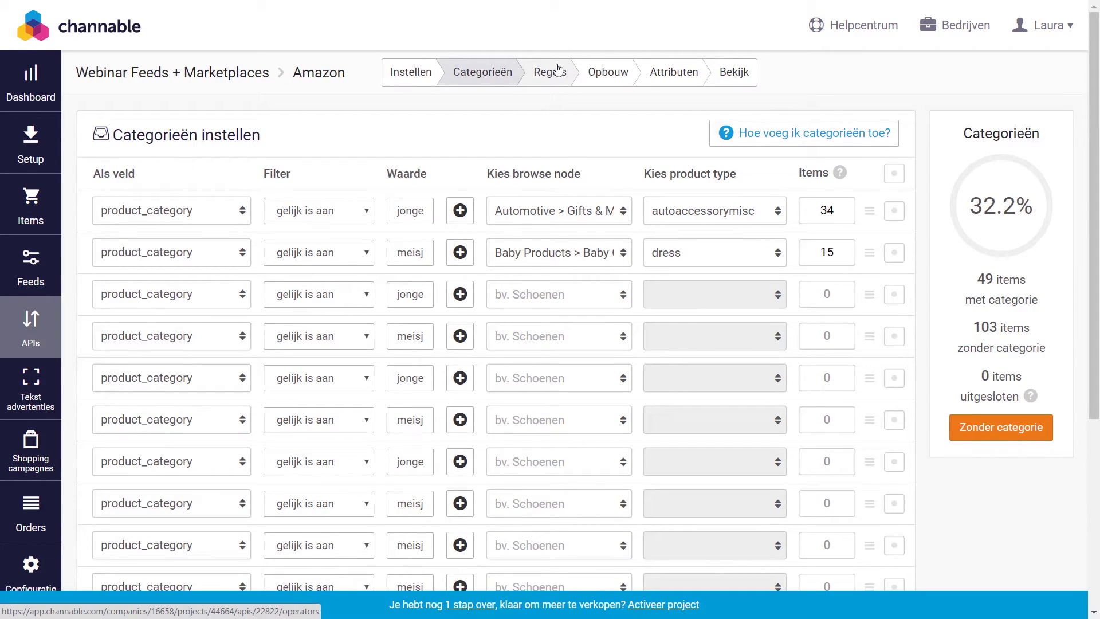
Pass the Regels stage without adding a rule and start building the Amazon product listings in Opbouw
{"action": "left_click", "coordinate": [558, 71]}
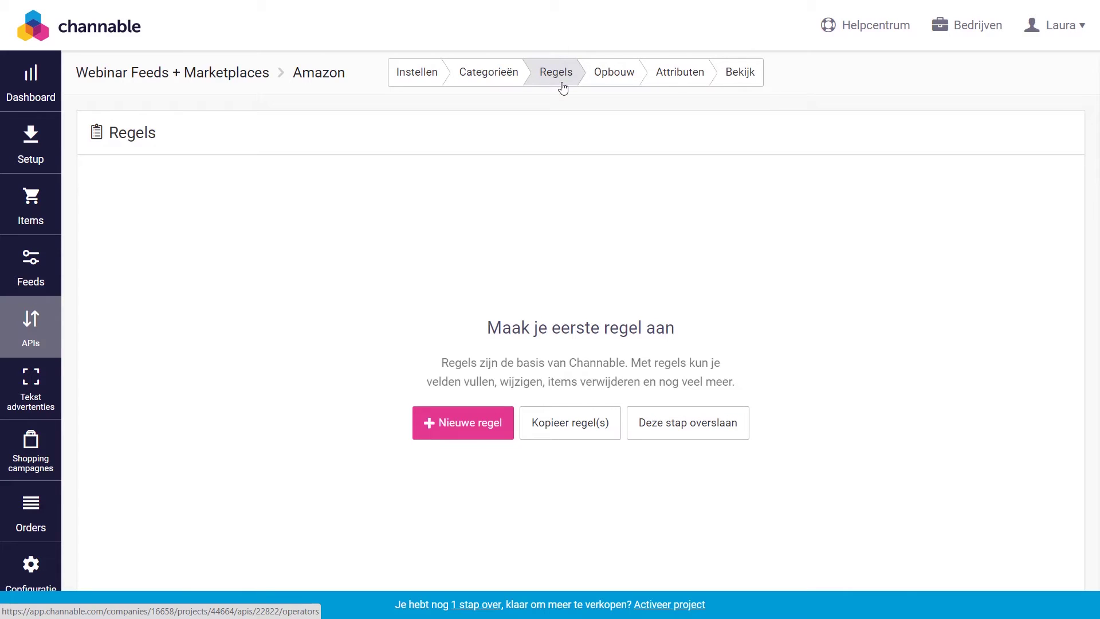
{"action": "left_click", "coordinate": [628, 67]}
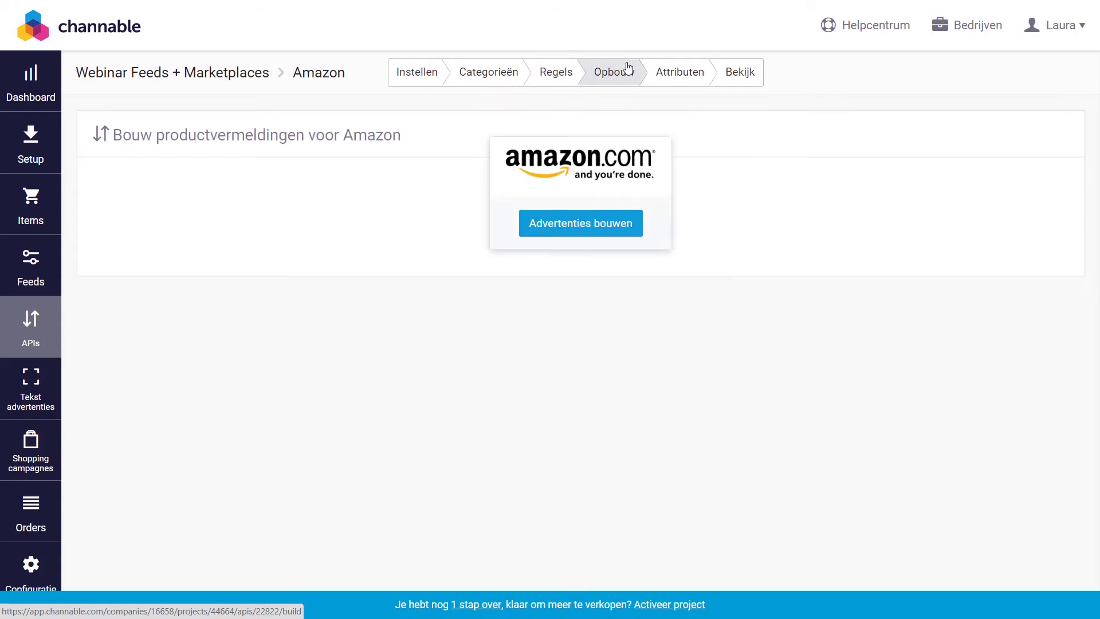
{"action": "left_click", "coordinate": [593, 220]}
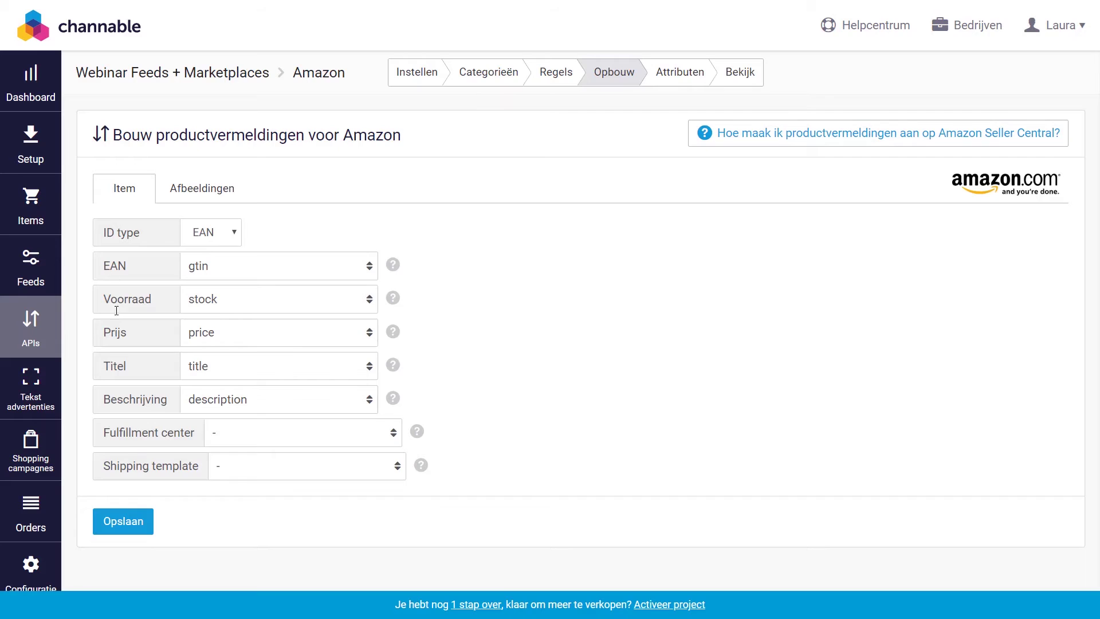
Add a first image to the Amazon listings and link it to the image_link field
{"action": "left_click", "coordinate": [204, 195]}
{"action": "left_click", "coordinate": [175, 290]}
{"action": "left_click", "coordinate": [174, 266]}
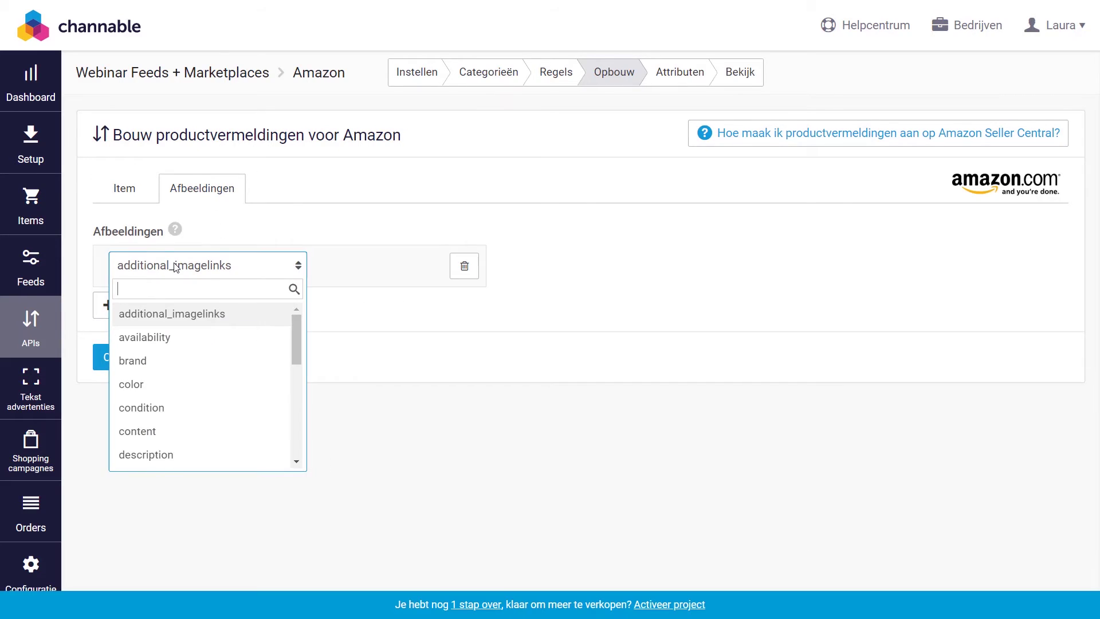
{"action": "type", "text": "image"}
{"action": "key", "text": "Down"}
{"action": "key", "text": "Return"}
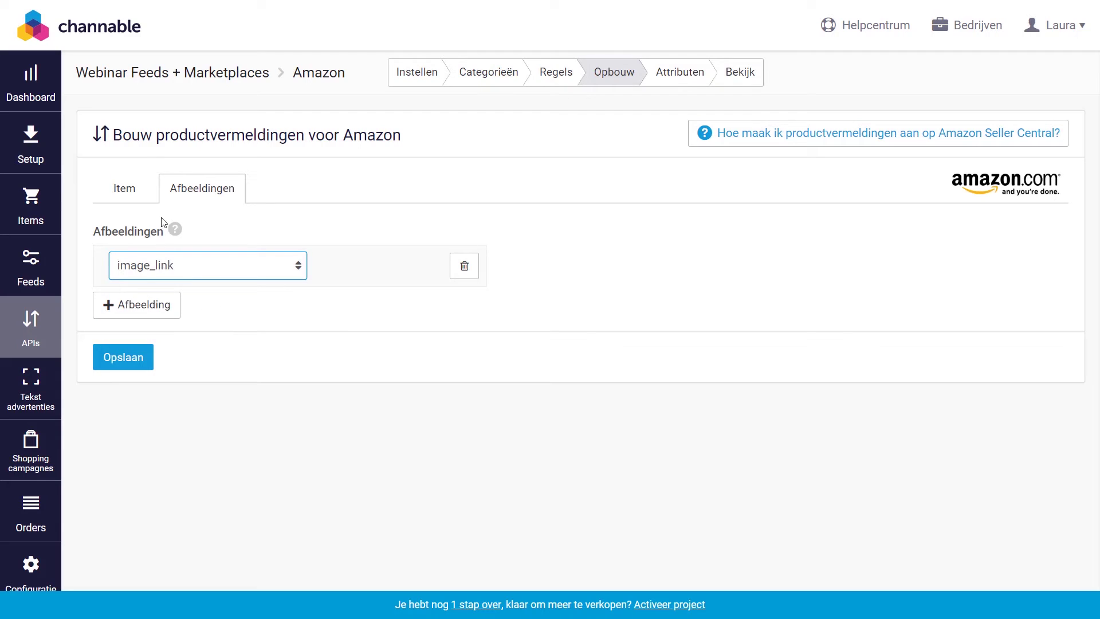
Add a second image linked to additional_imagelinks and save the Amazon listing setup
{"action": "left_click", "coordinate": [131, 303]}
{"action": "left_click", "coordinate": [132, 304]}
{"action": "left_click", "coordinate": [412, 324]}
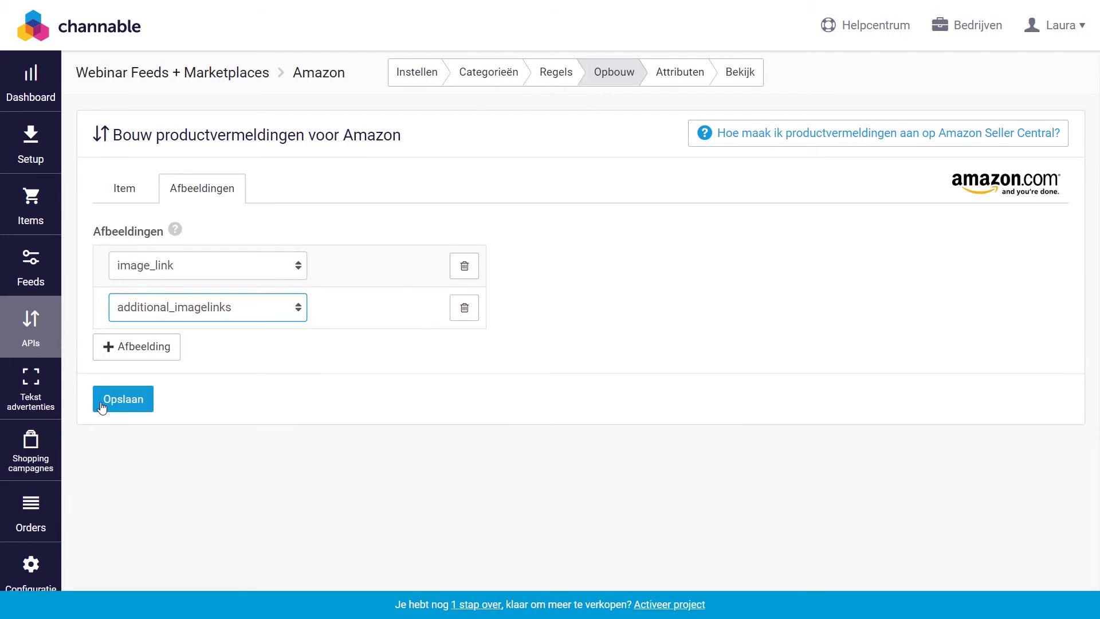
{"action": "left_click", "coordinate": [101, 407]}
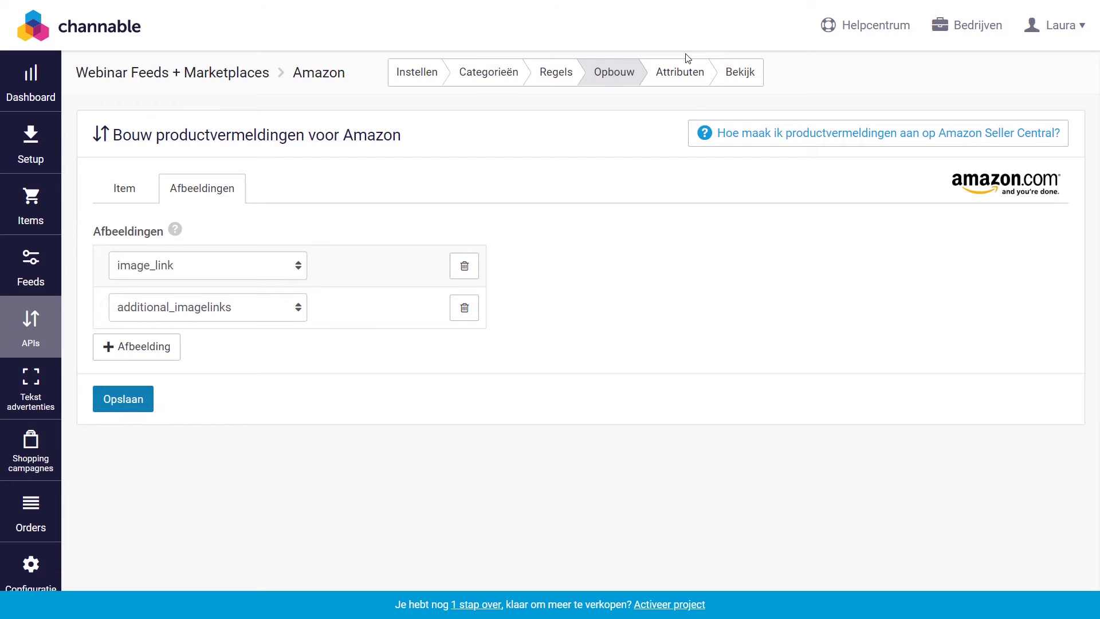
Go to the Attributen stage of the Amazon API and open the attributes of the dress category
{"action": "left_click", "coordinate": [680, 72]}
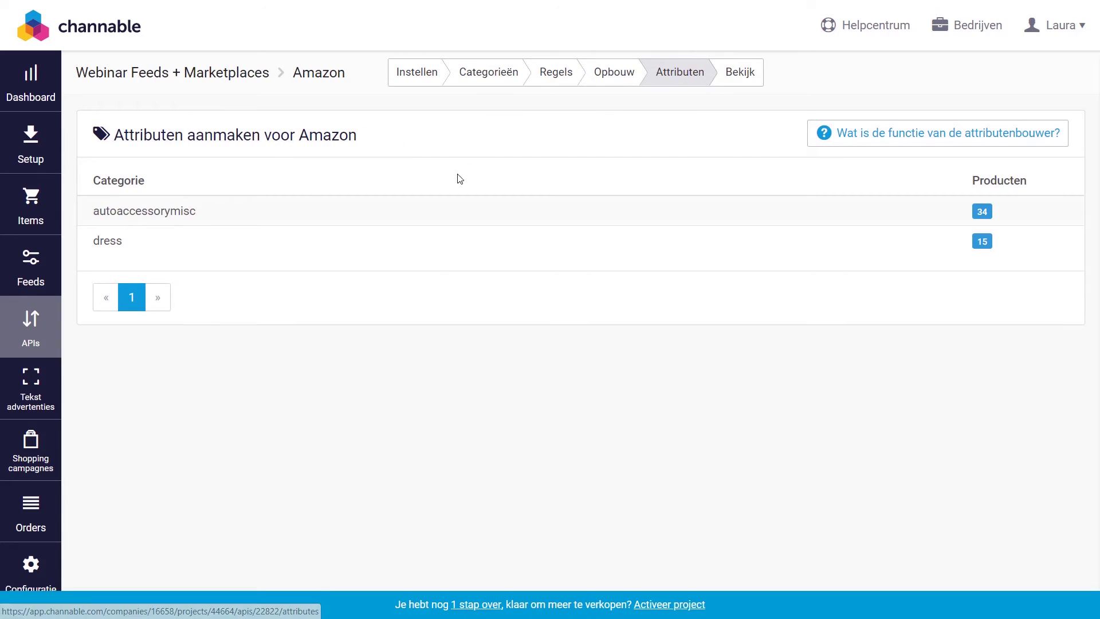
{"action": "left_click", "coordinate": [297, 250]}
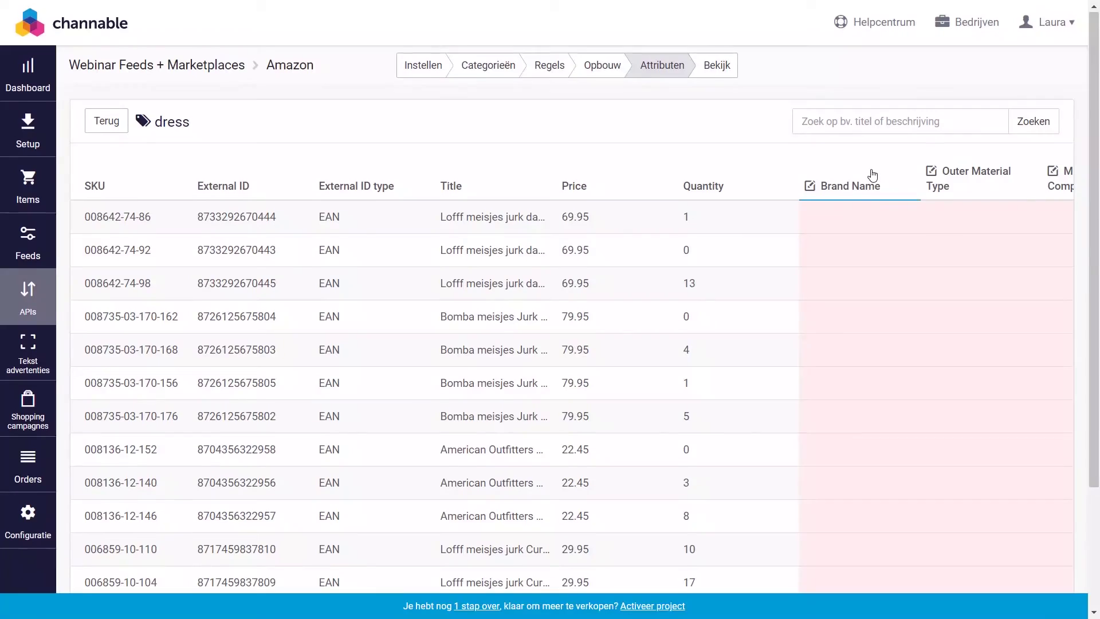
{"action": "scroll", "coordinate": [871, 172], "scroll_direction": "down", "scroll_amount": 1}
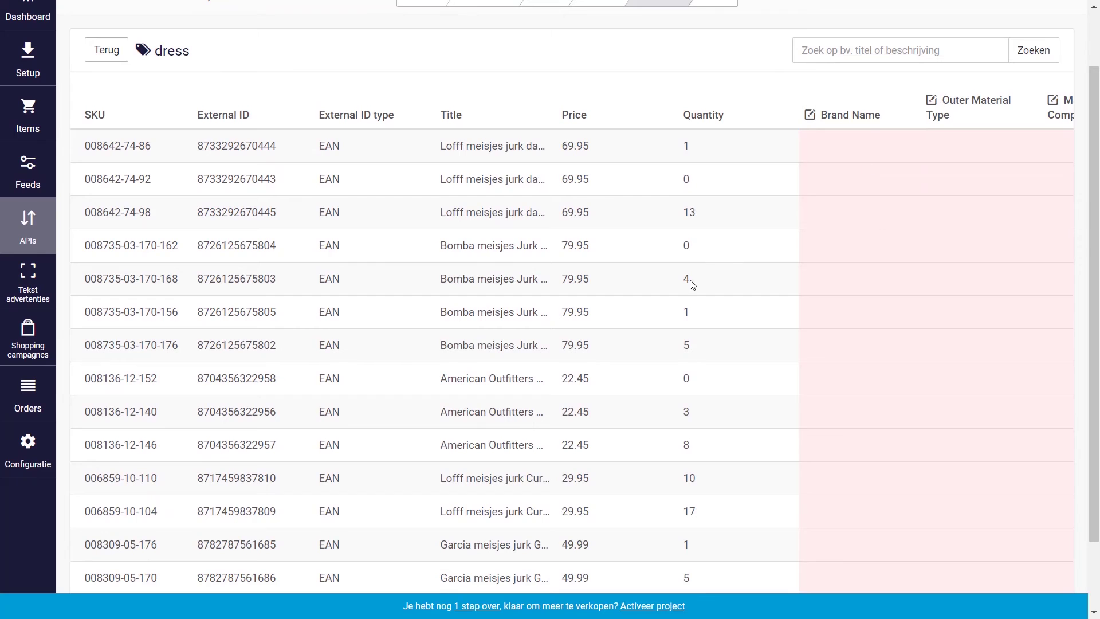
Link the Brand Name attribute of the dress category to the brand field and save it
{"action": "left_click", "coordinate": [823, 116]}
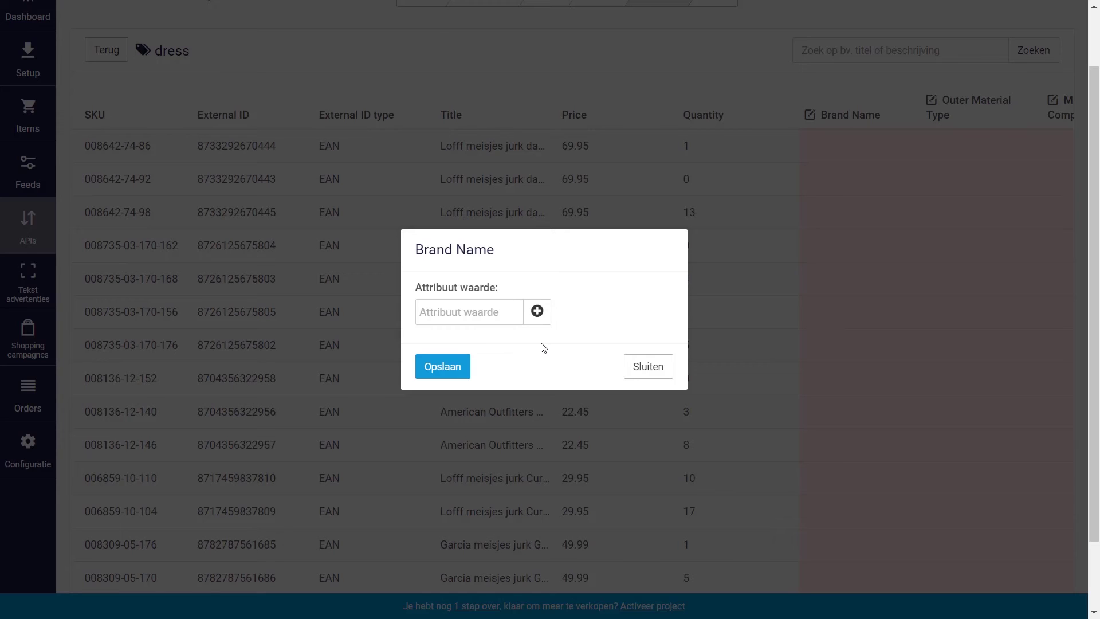
{"action": "left_click", "coordinate": [537, 311]}
{"action": "left_click", "coordinate": [493, 311]}
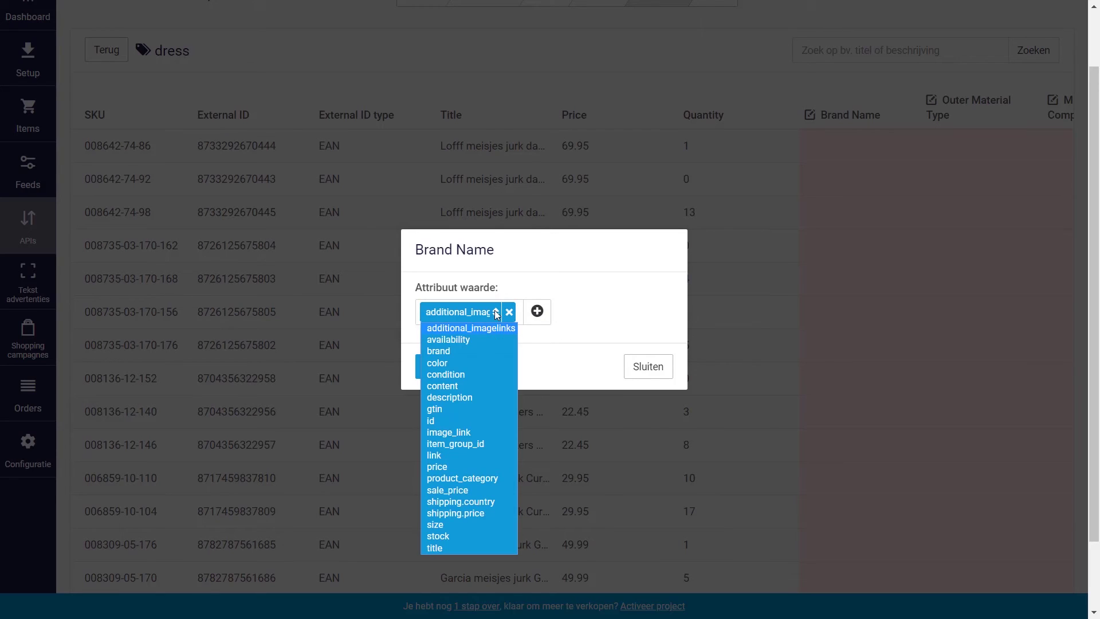
{"action": "left_click", "coordinate": [485, 351]}
{"action": "left_click", "coordinate": [454, 370]}
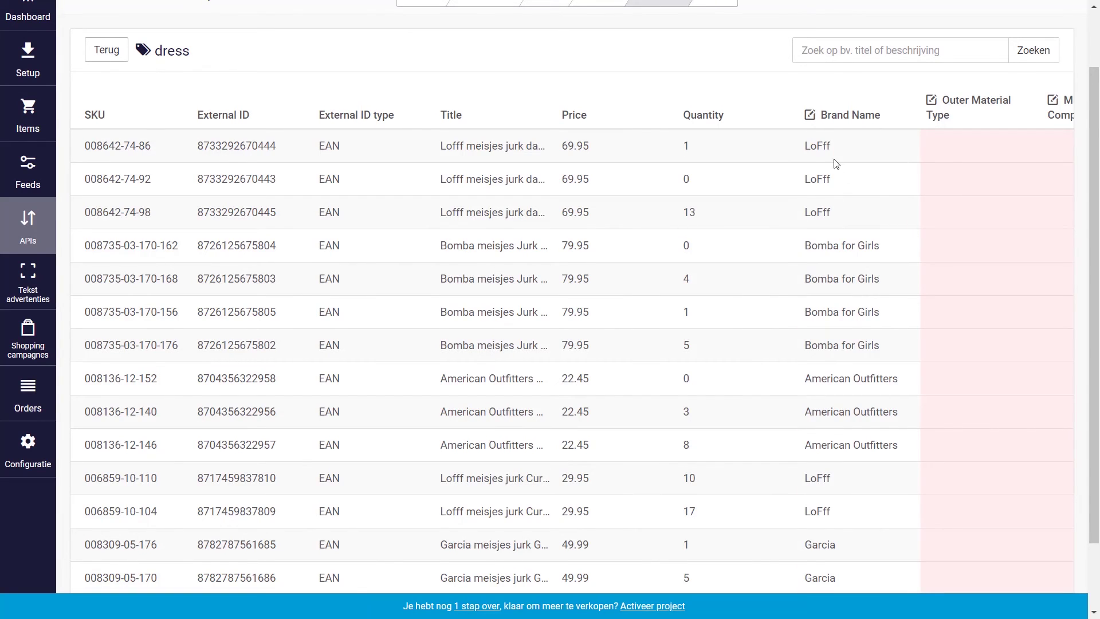
Set the Outer Material Type attribute of the dress products to Cotton and save it
{"action": "scroll", "coordinate": [825, 135], "scroll_direction": "down", "scroll_amount": 2}
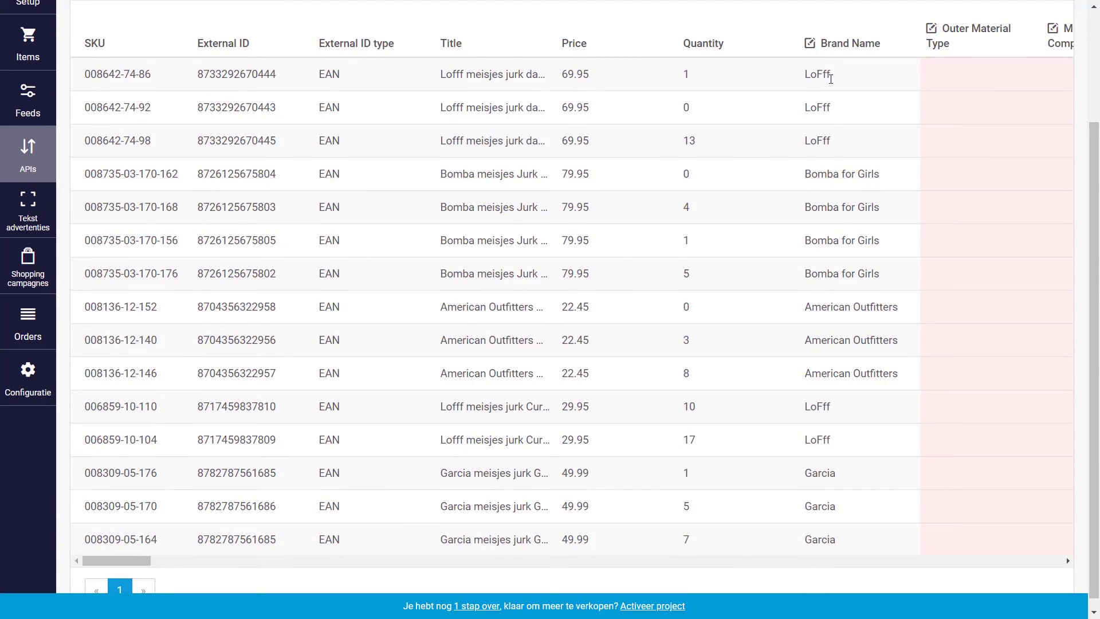
{"action": "left_click_drag", "start_coordinate": [842, 503], "coordinate": [115, 503]}
{"action": "left_click", "coordinate": [437, 524]}
{"action": "scroll", "coordinate": [964, 342], "scroll_direction": "up", "scroll_amount": 2}
{"action": "left_click", "coordinate": [990, 115]}
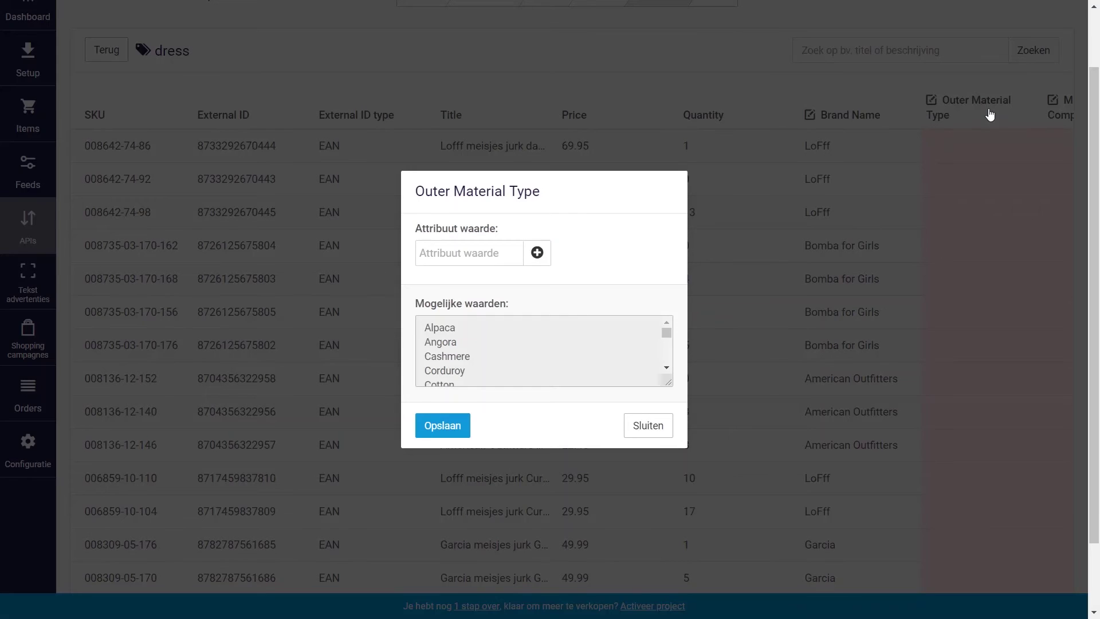
{"action": "scroll", "coordinate": [526, 350], "scroll_direction": "down", "scroll_amount": 1}
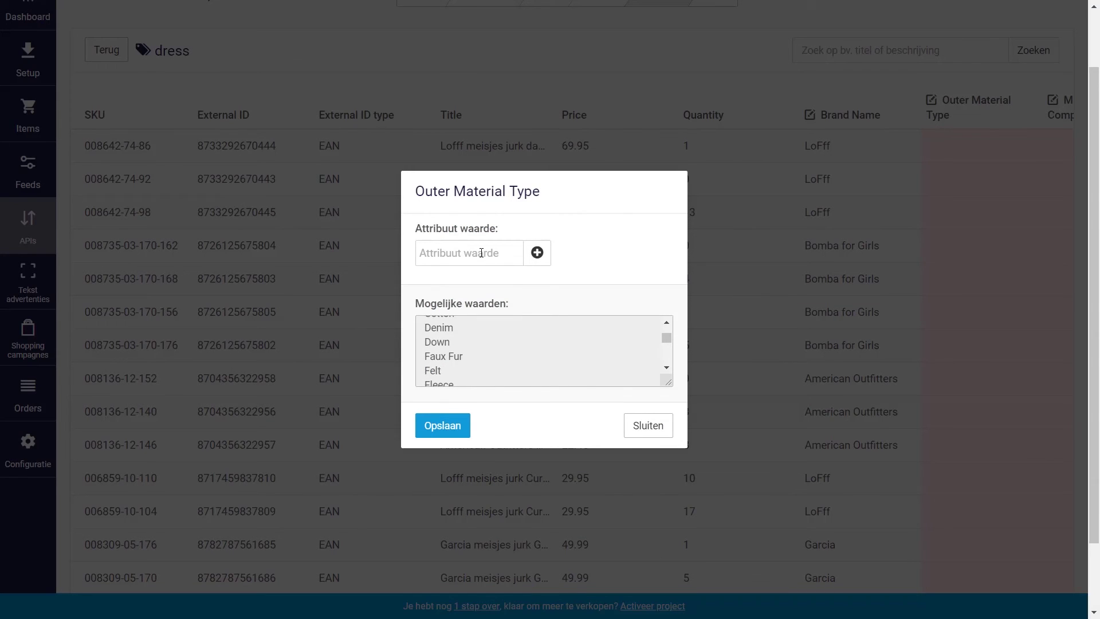
{"action": "type", "text": "Cotton"}
{"action": "left_click", "coordinate": [447, 429]}
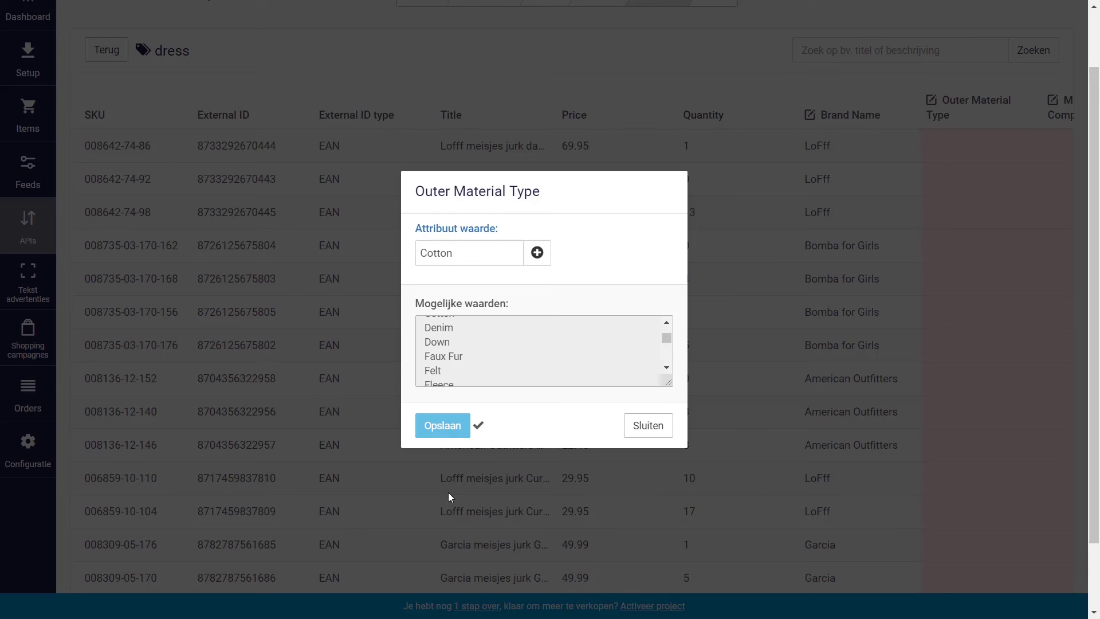
Look over the remaining dress attribute columns and open the Amazon product preview in the Bekijk stage
{"action": "scroll", "coordinate": [507, 342], "scroll_direction": "down", "scroll_amount": 1}
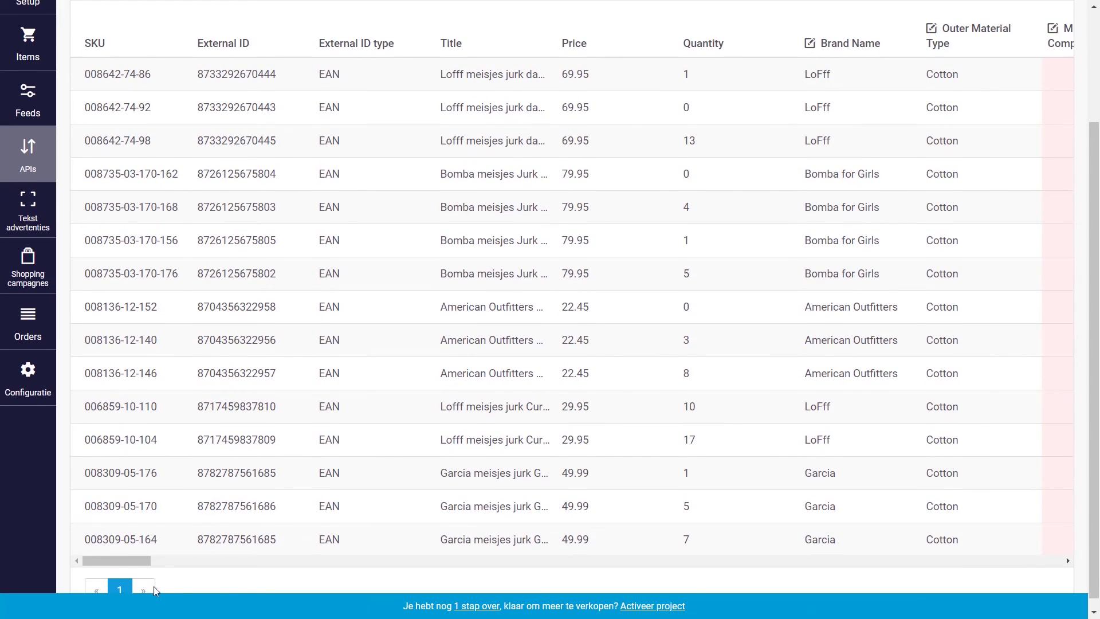
{"action": "scroll", "coordinate": [155, 583], "scroll_direction": "right", "scroll_amount": 5}
{"action": "scroll", "coordinate": [157, 580], "scroll_direction": "right", "scroll_amount": 3}
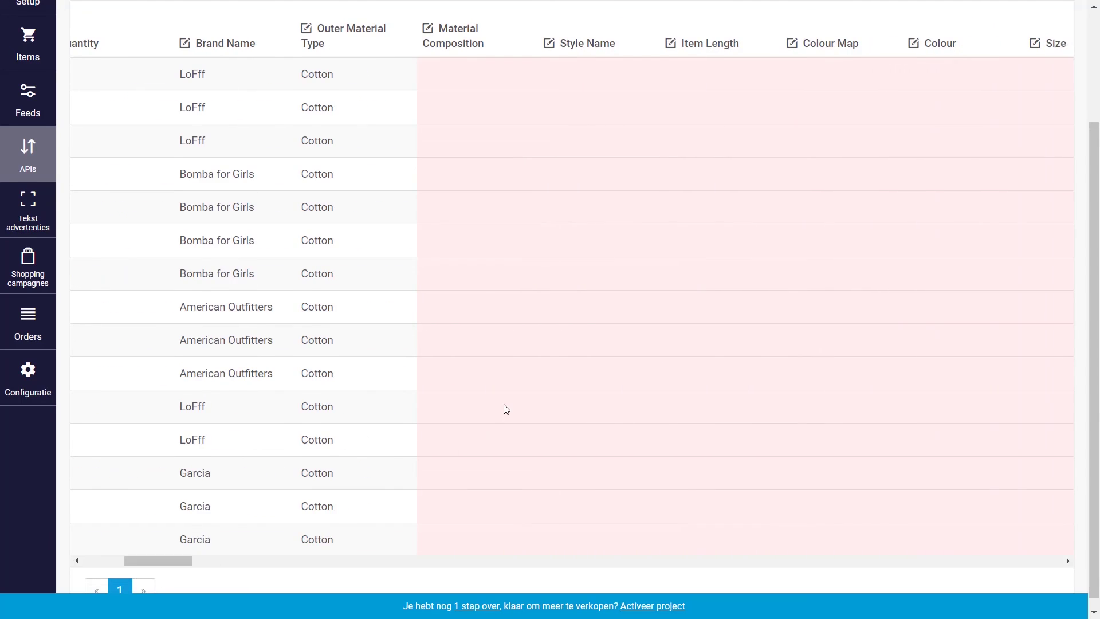
{"action": "scroll", "coordinate": [515, 409], "scroll_direction": "up", "scroll_amount": 1}
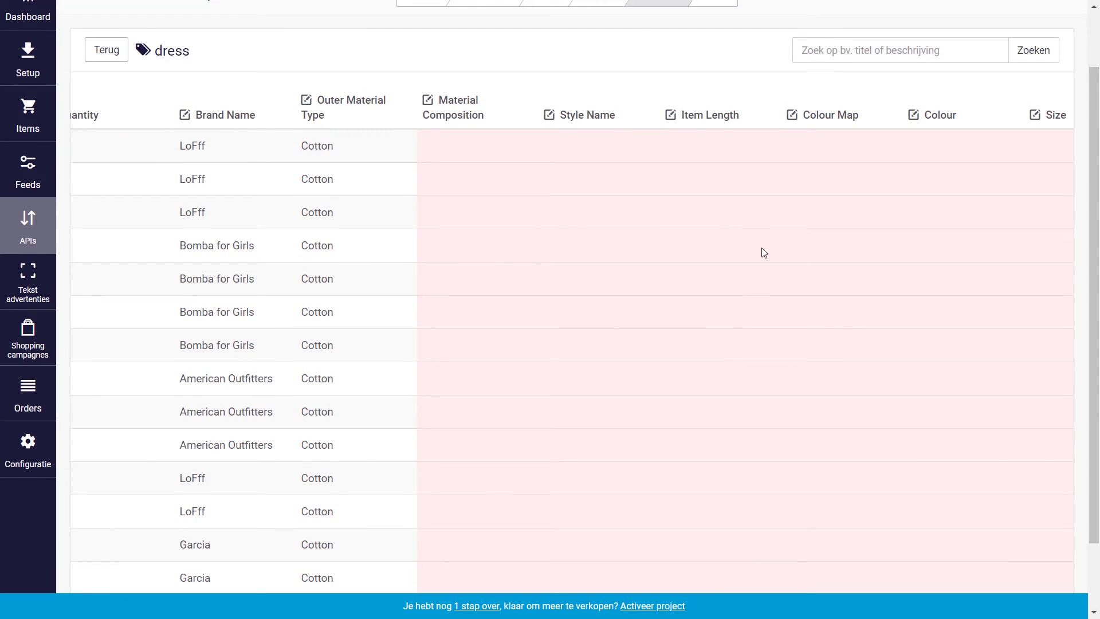
{"action": "scroll", "coordinate": [764, 254], "scroll_direction": "up", "scroll_amount": 2}
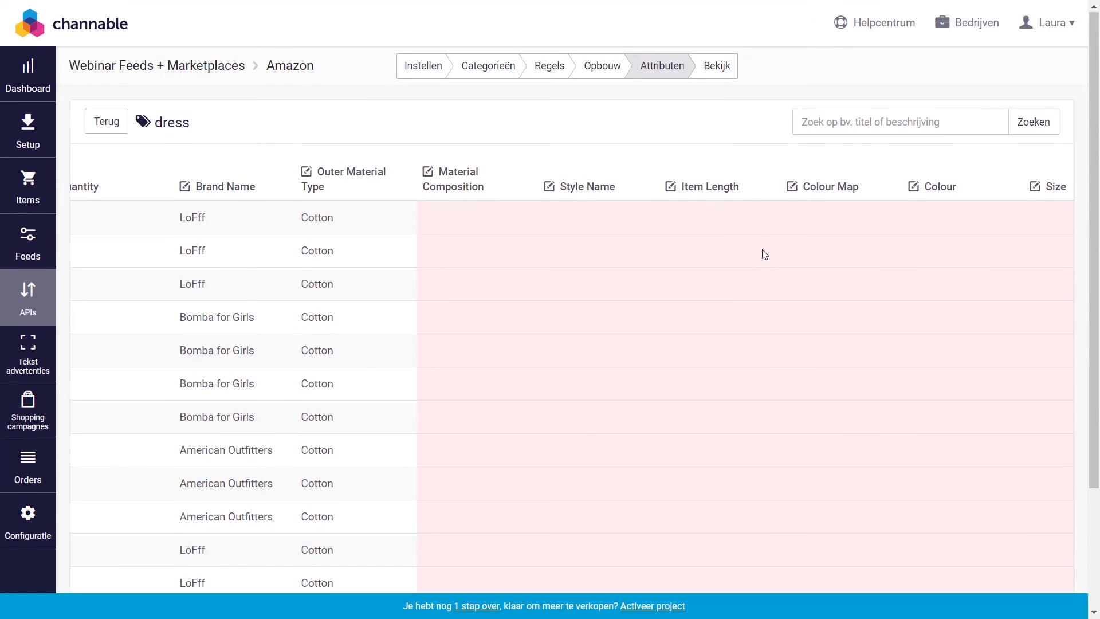
{"action": "left_click", "coordinate": [714, 71]}
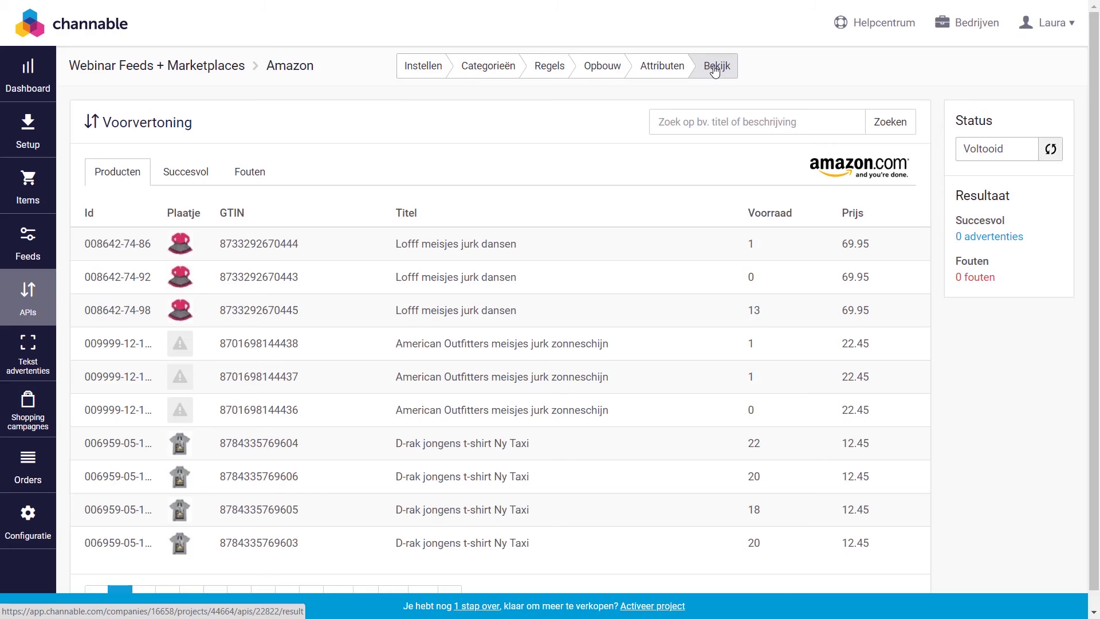